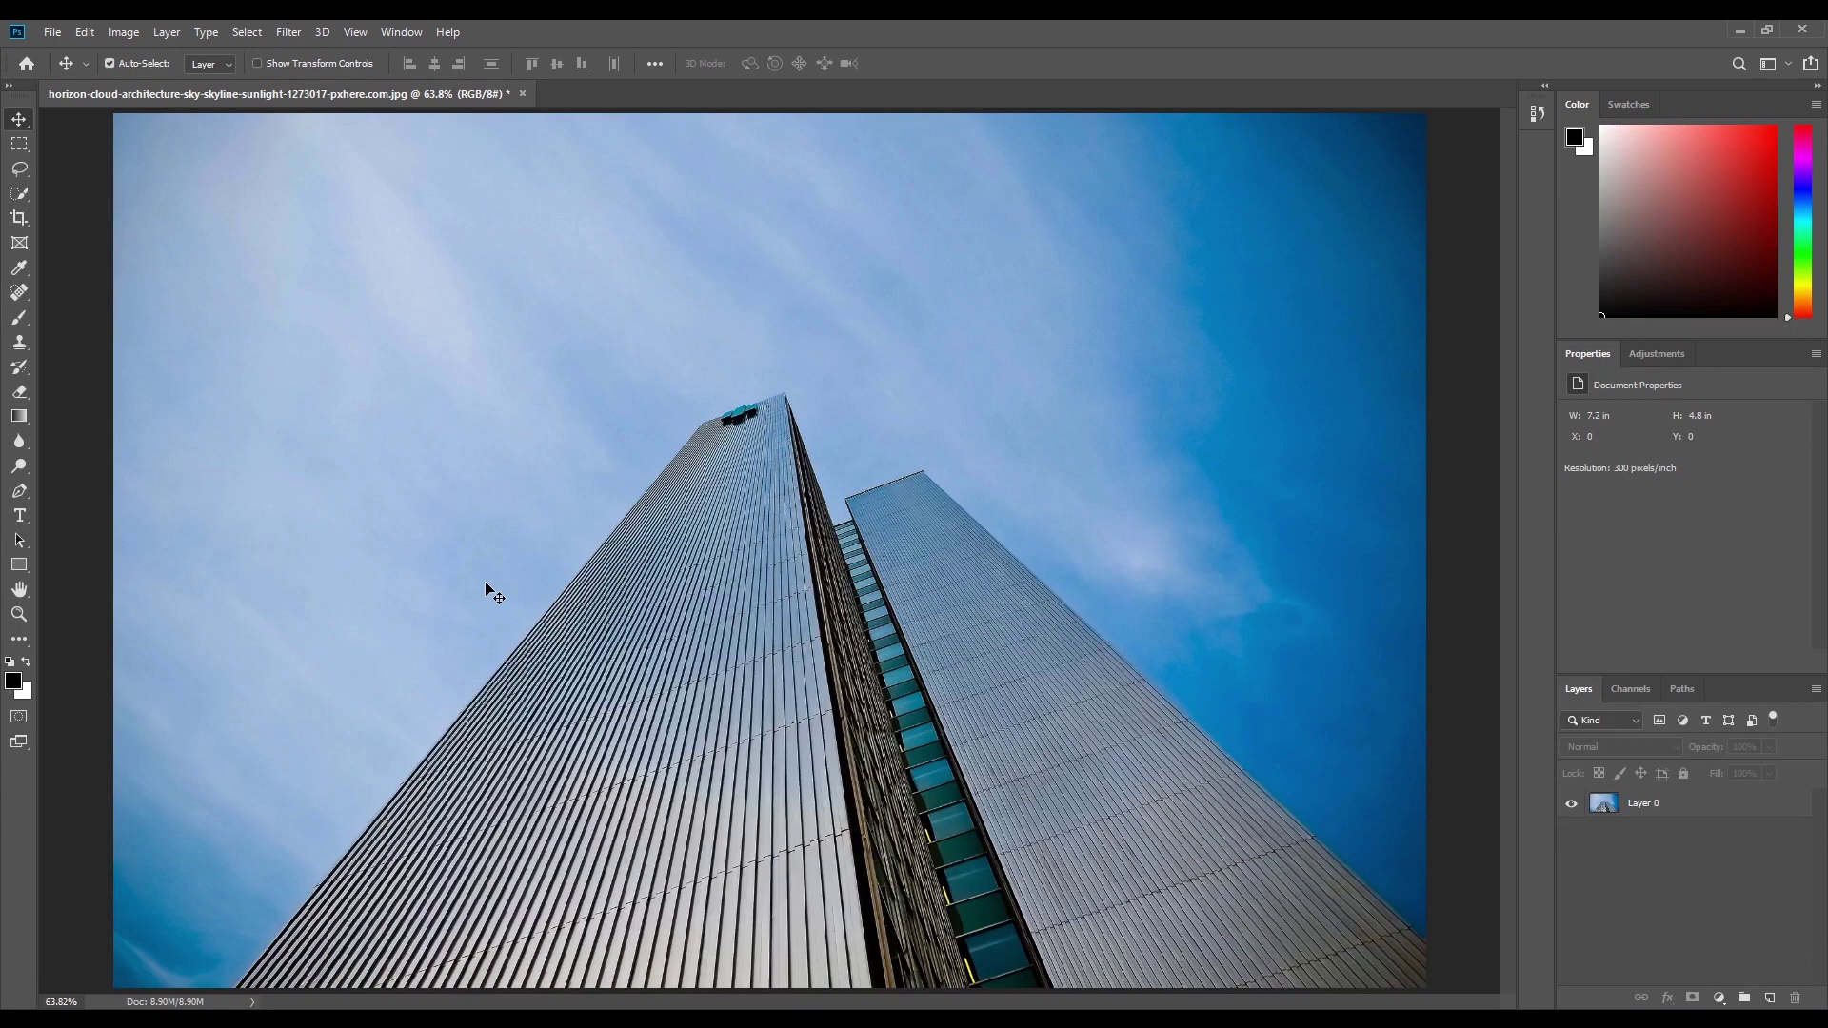
# Duplicate the building photo Layer 0 with Ctrl+J, then hide the original Layer 0
pyautogui.click(1637, 805)
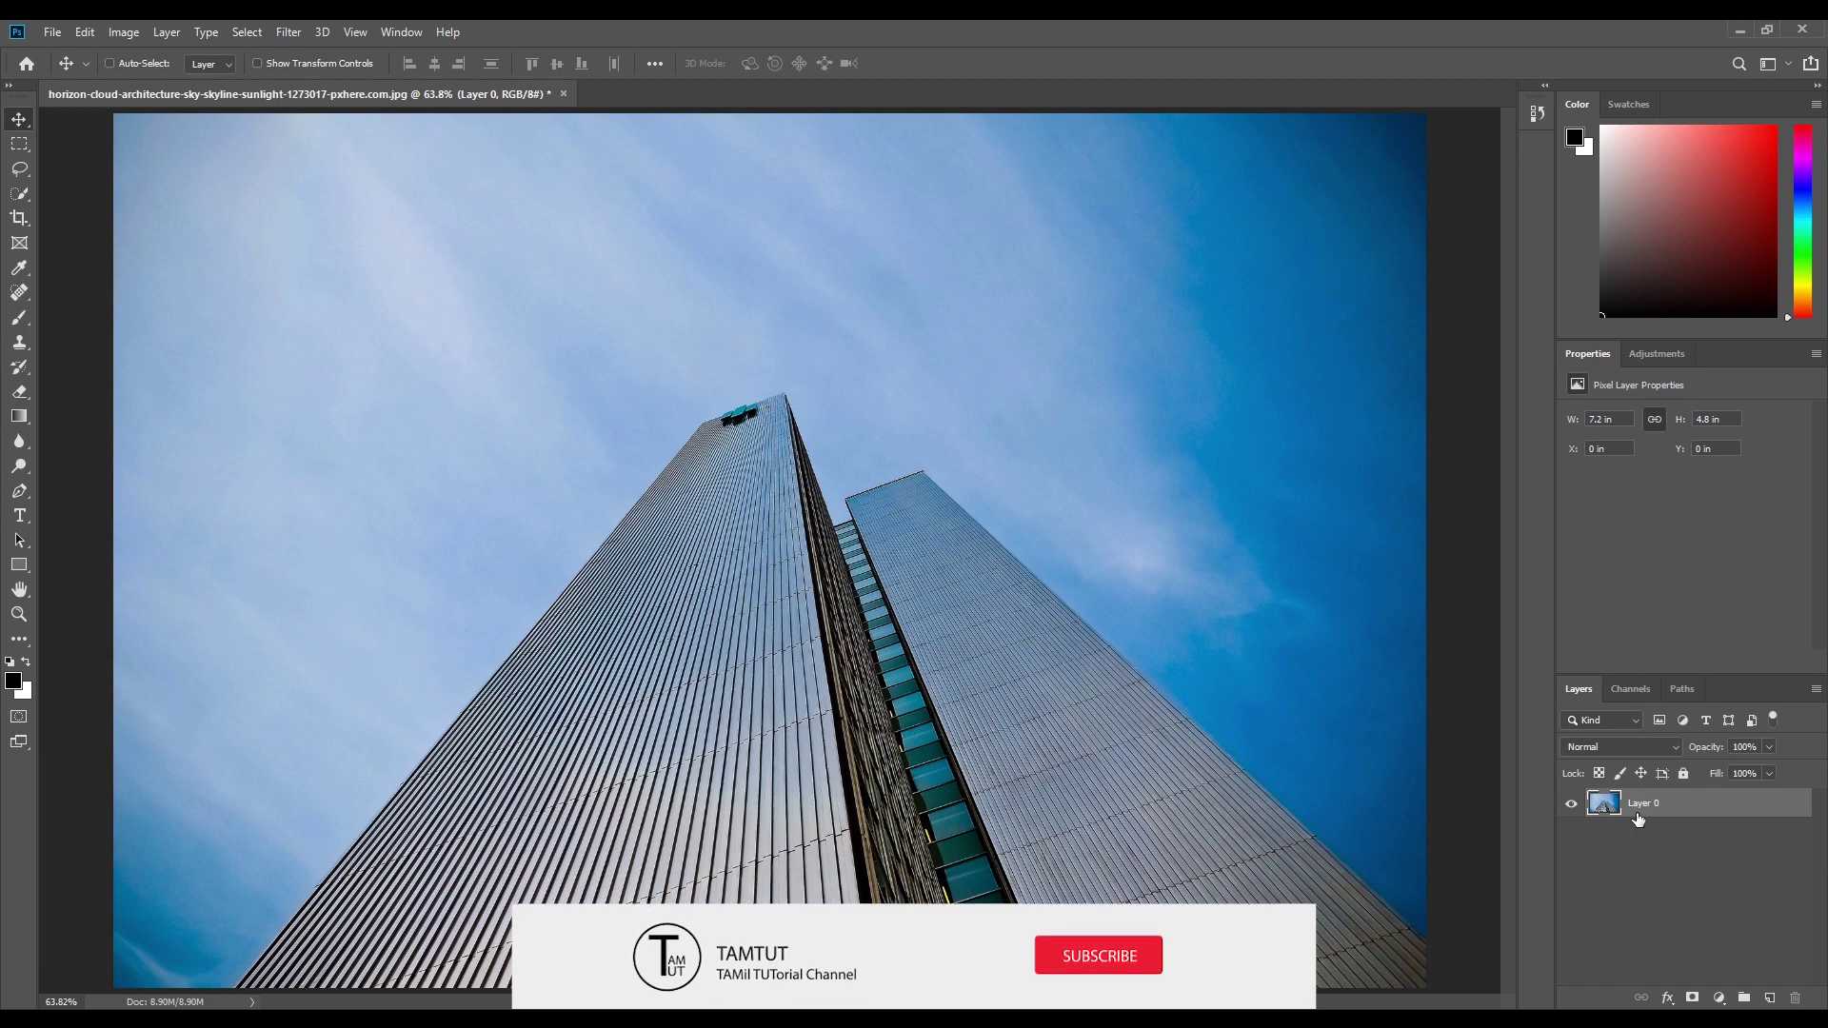
pyautogui.hotkey('ctrl', 'j')
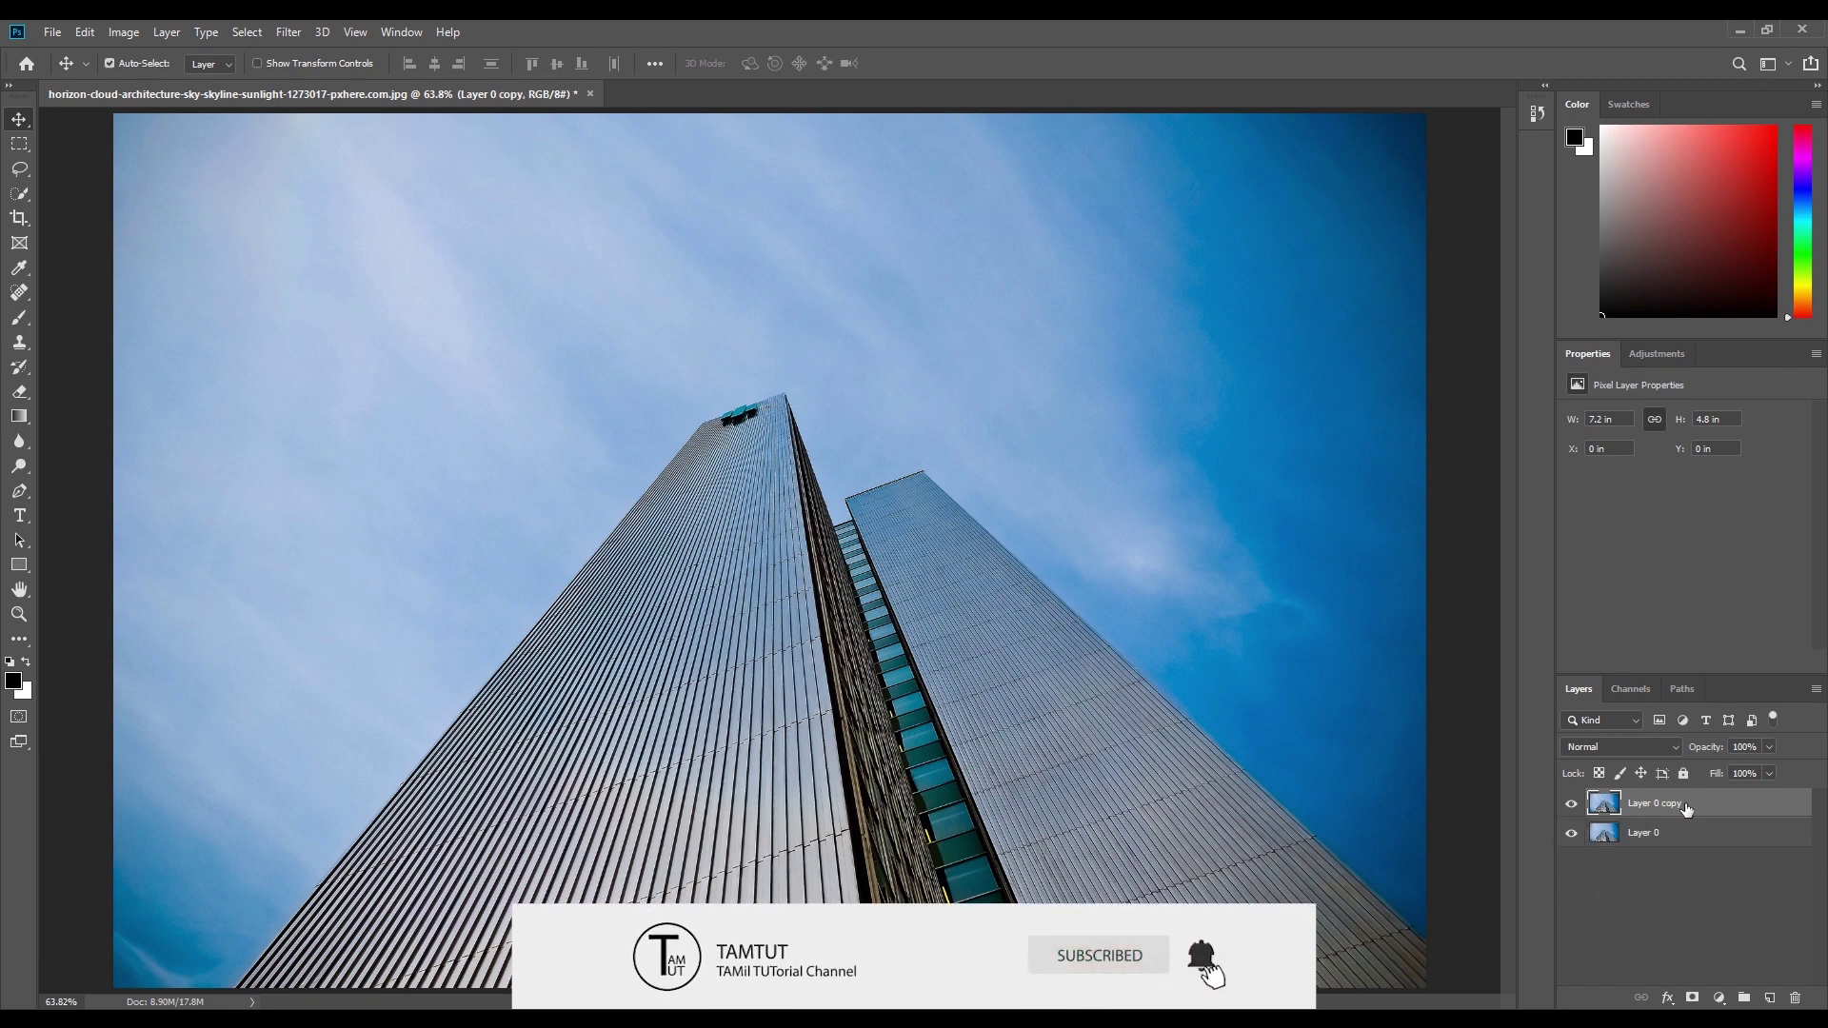
pyautogui.click(1571, 803)
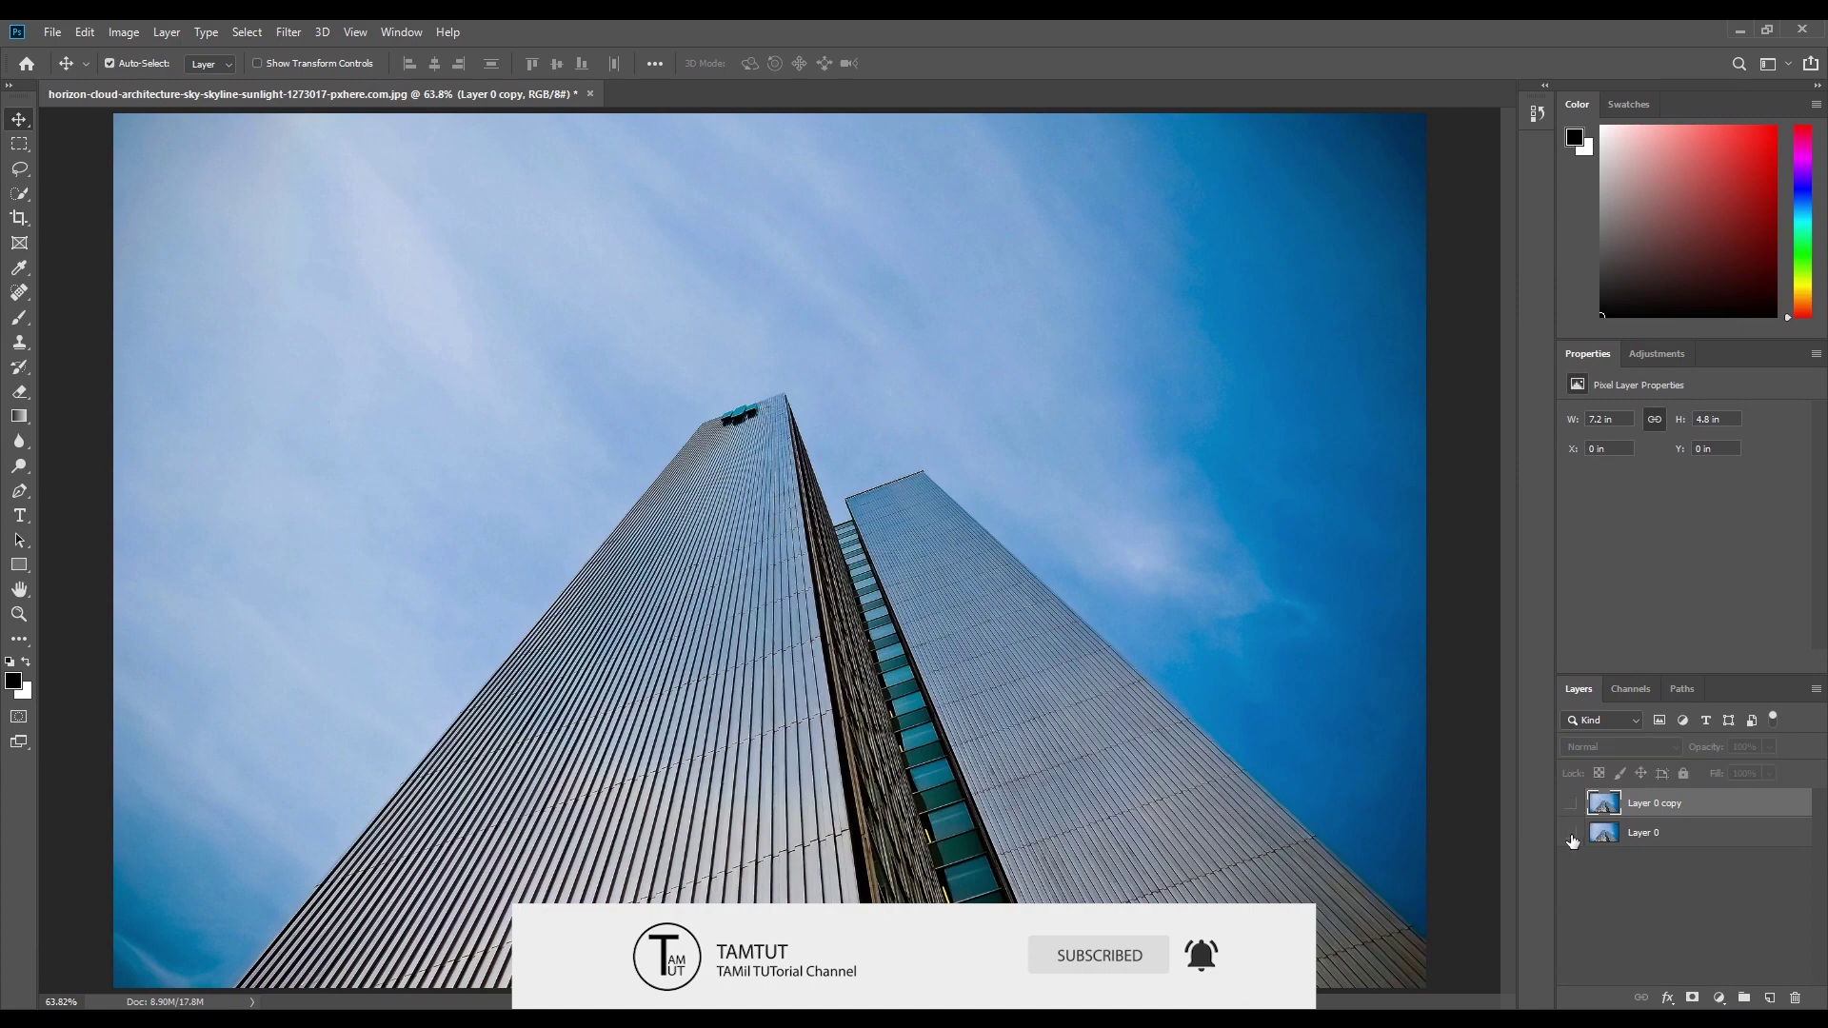
pyautogui.click(1570, 834)
pyautogui.click(1570, 834)
pyautogui.click(1571, 803)
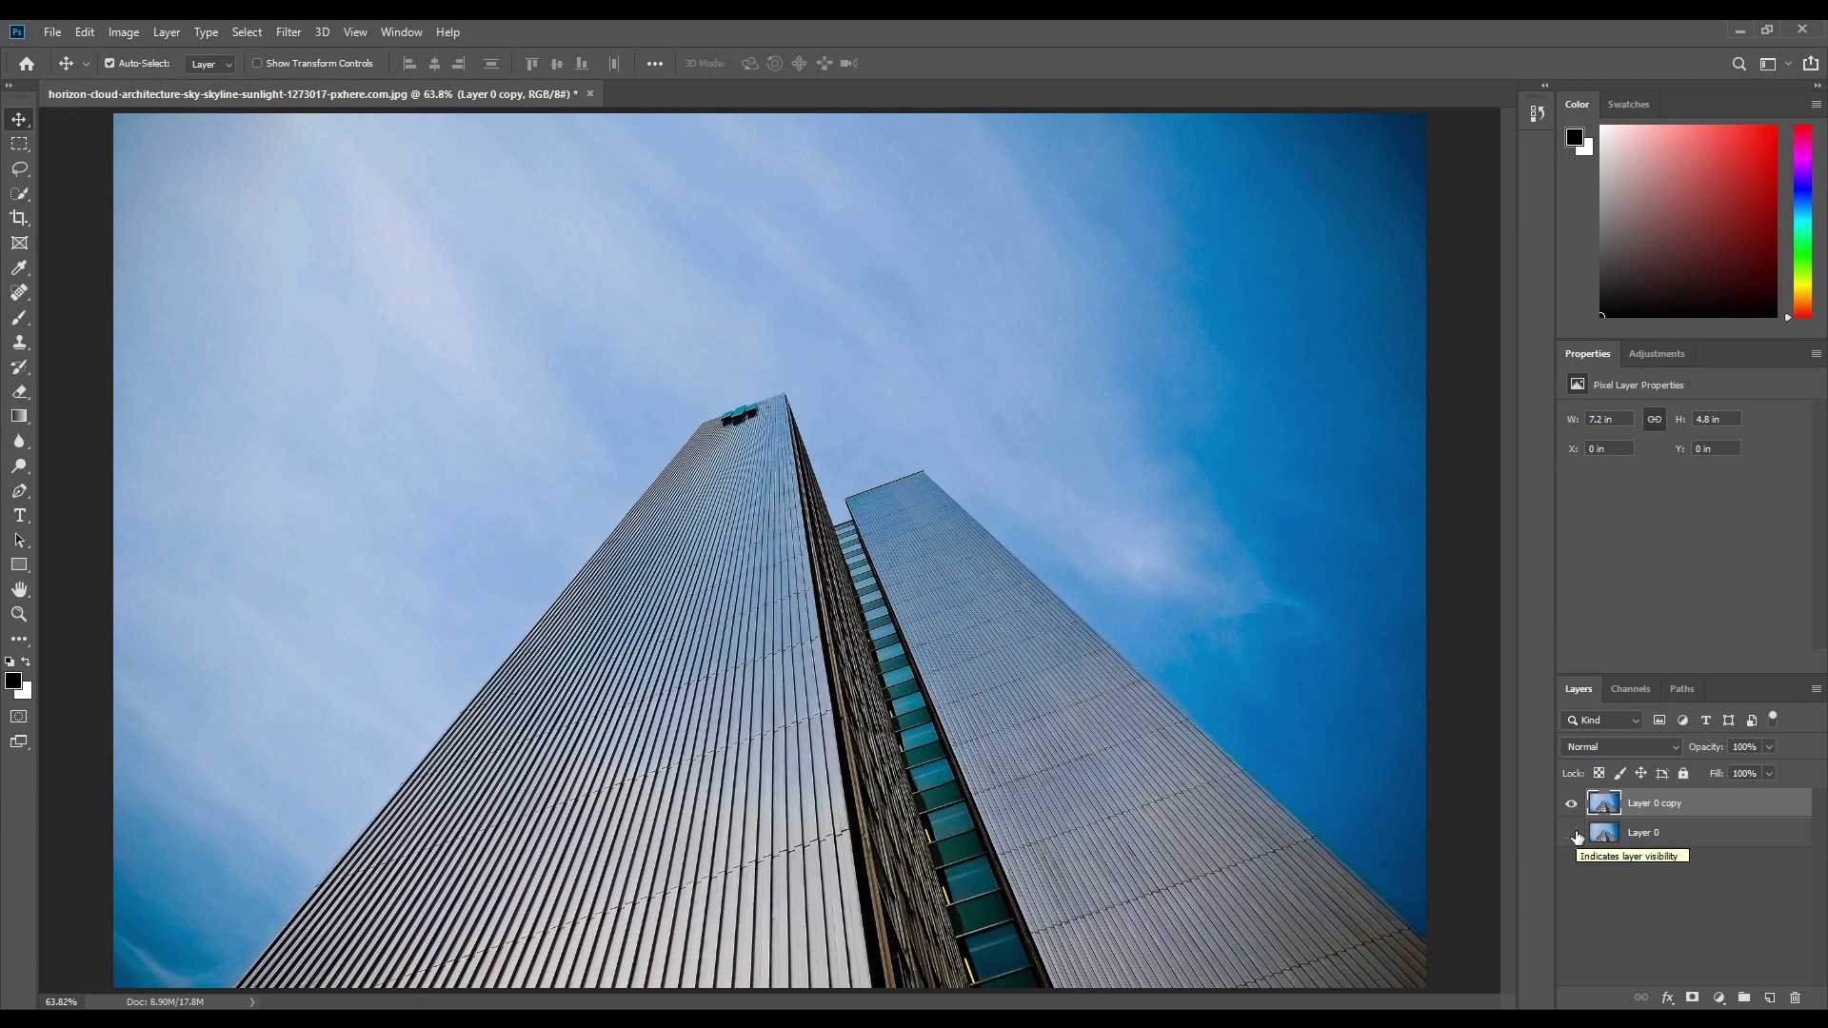
pyautogui.click(1574, 835)
# Open Layer 0 copy's Blending Options and set the Blend If channel to Blue
pyautogui.rightClick(1757, 811)
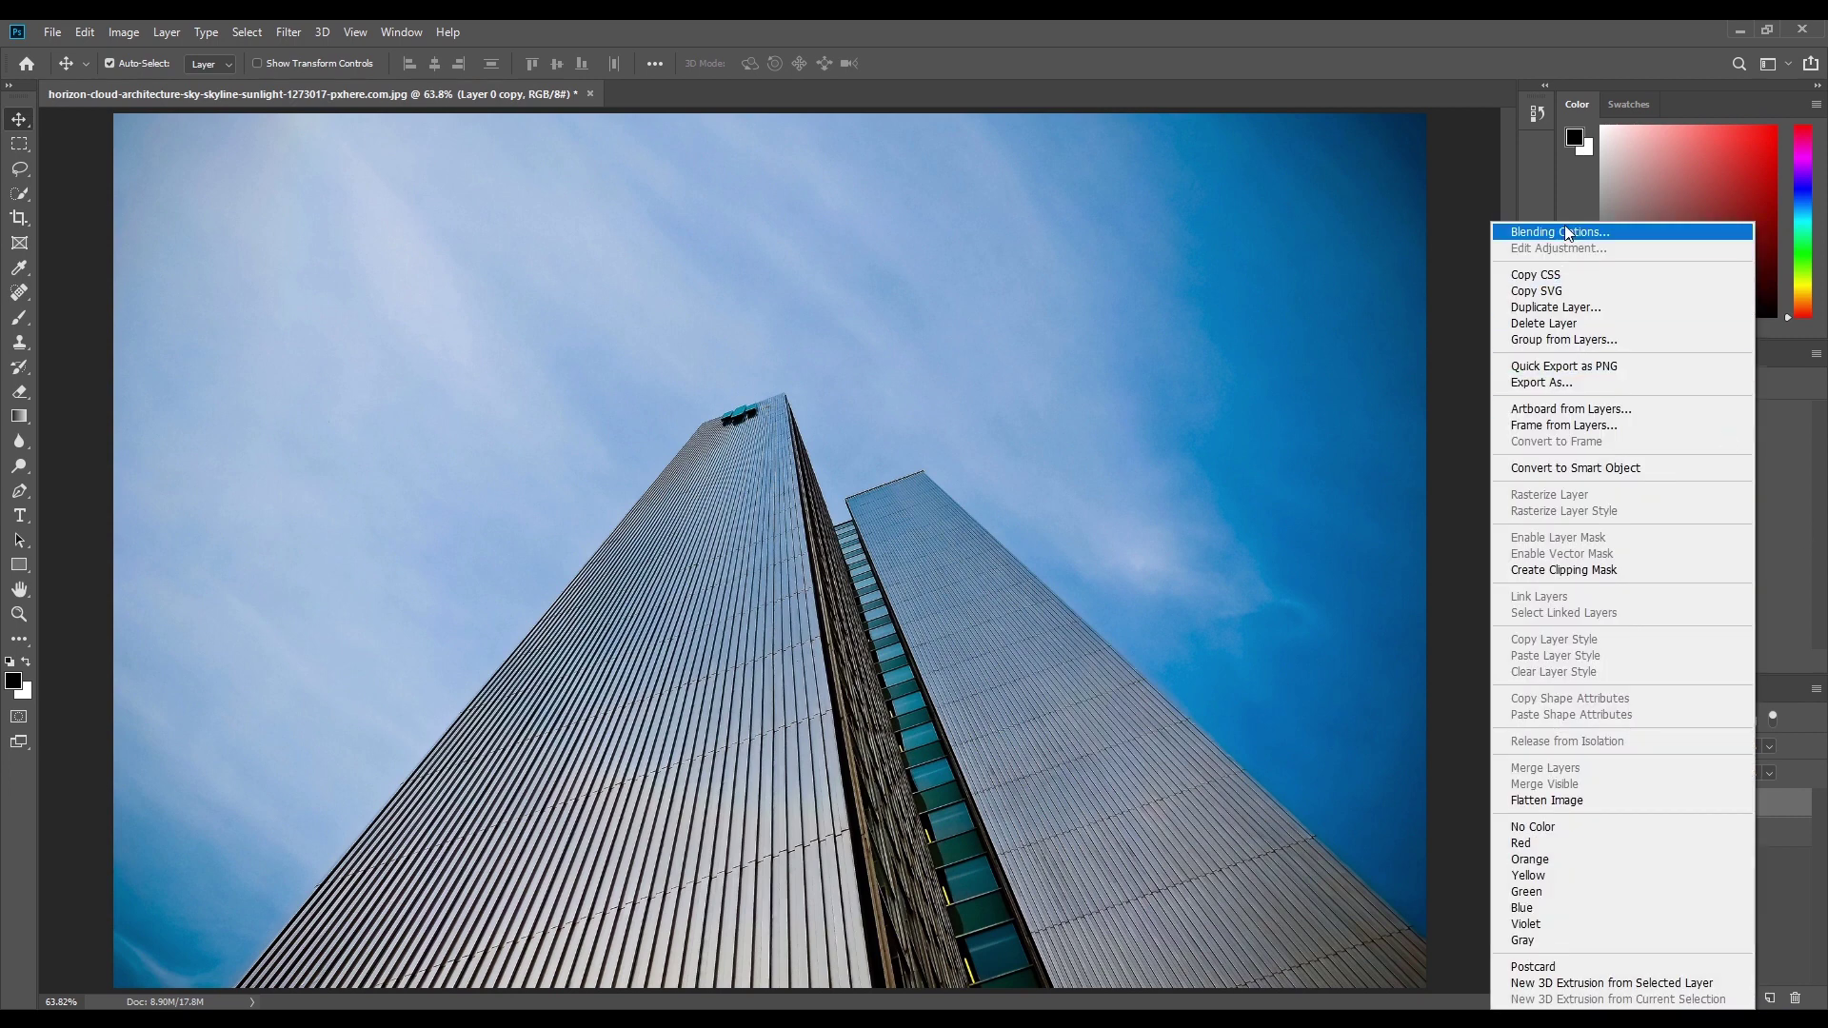
pyautogui.click(1777, 914)
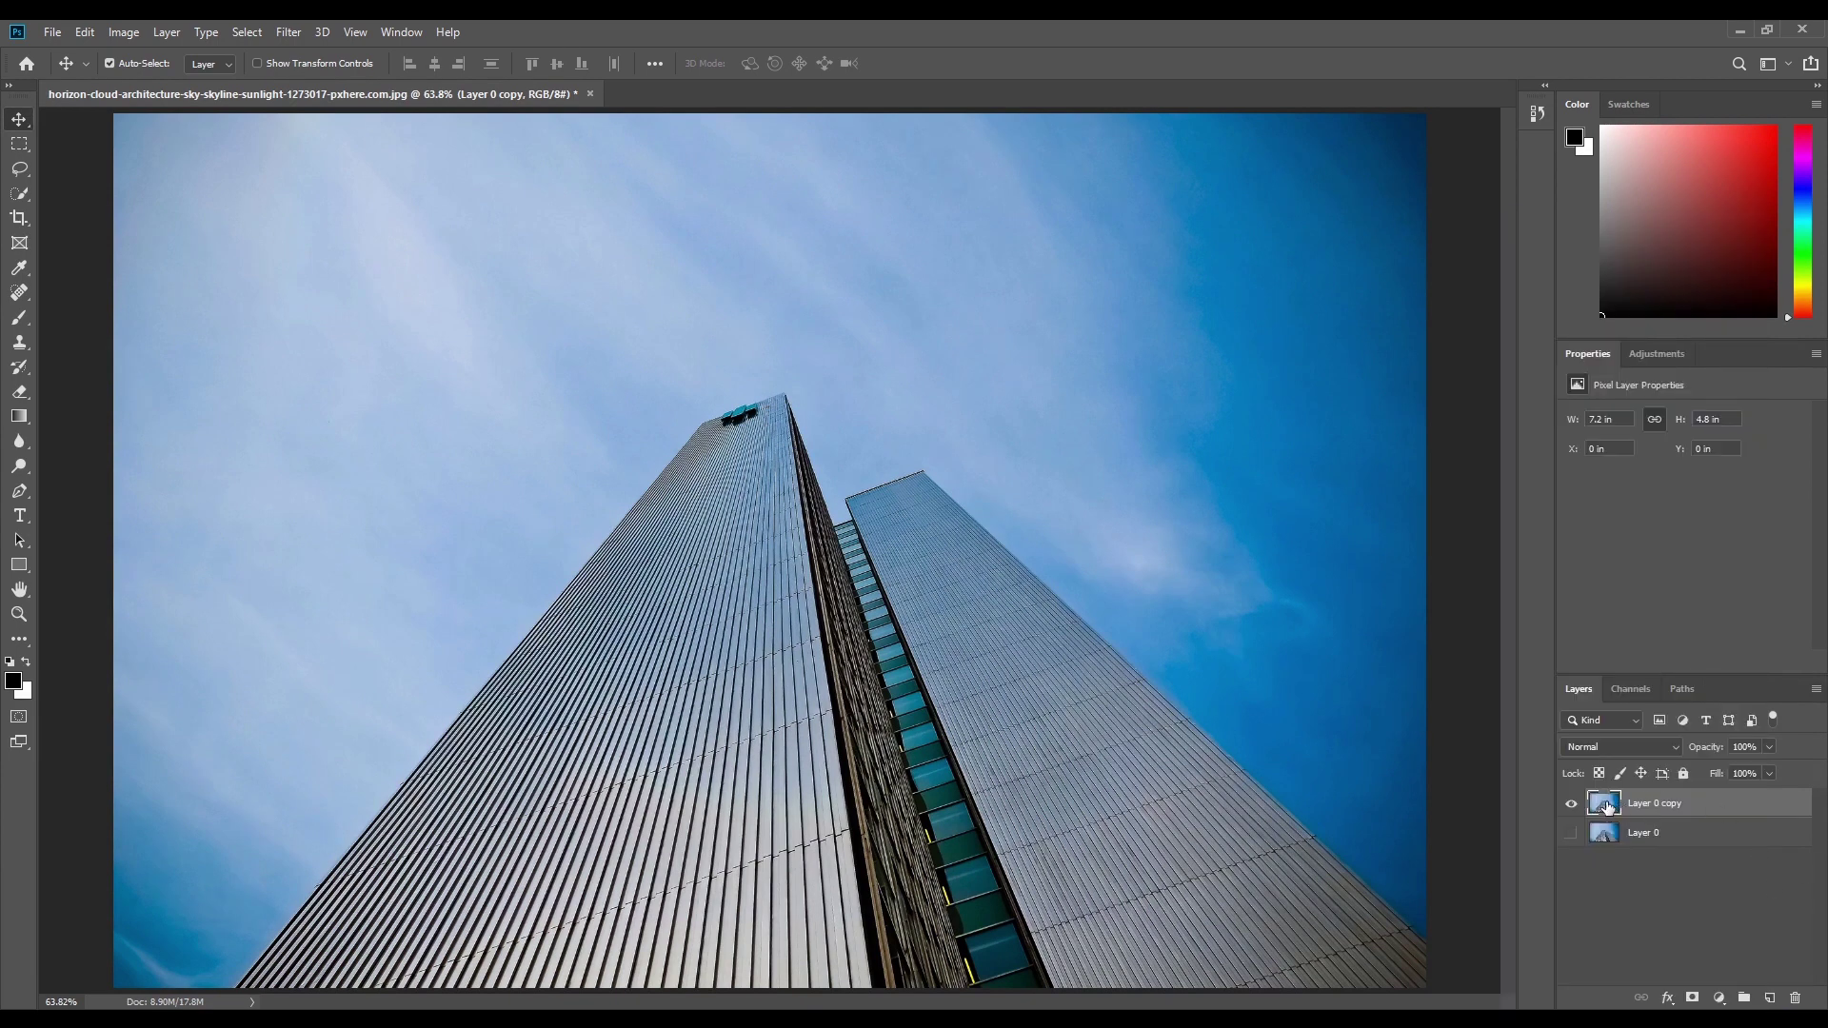
pyautogui.doubleClick(1799, 806)
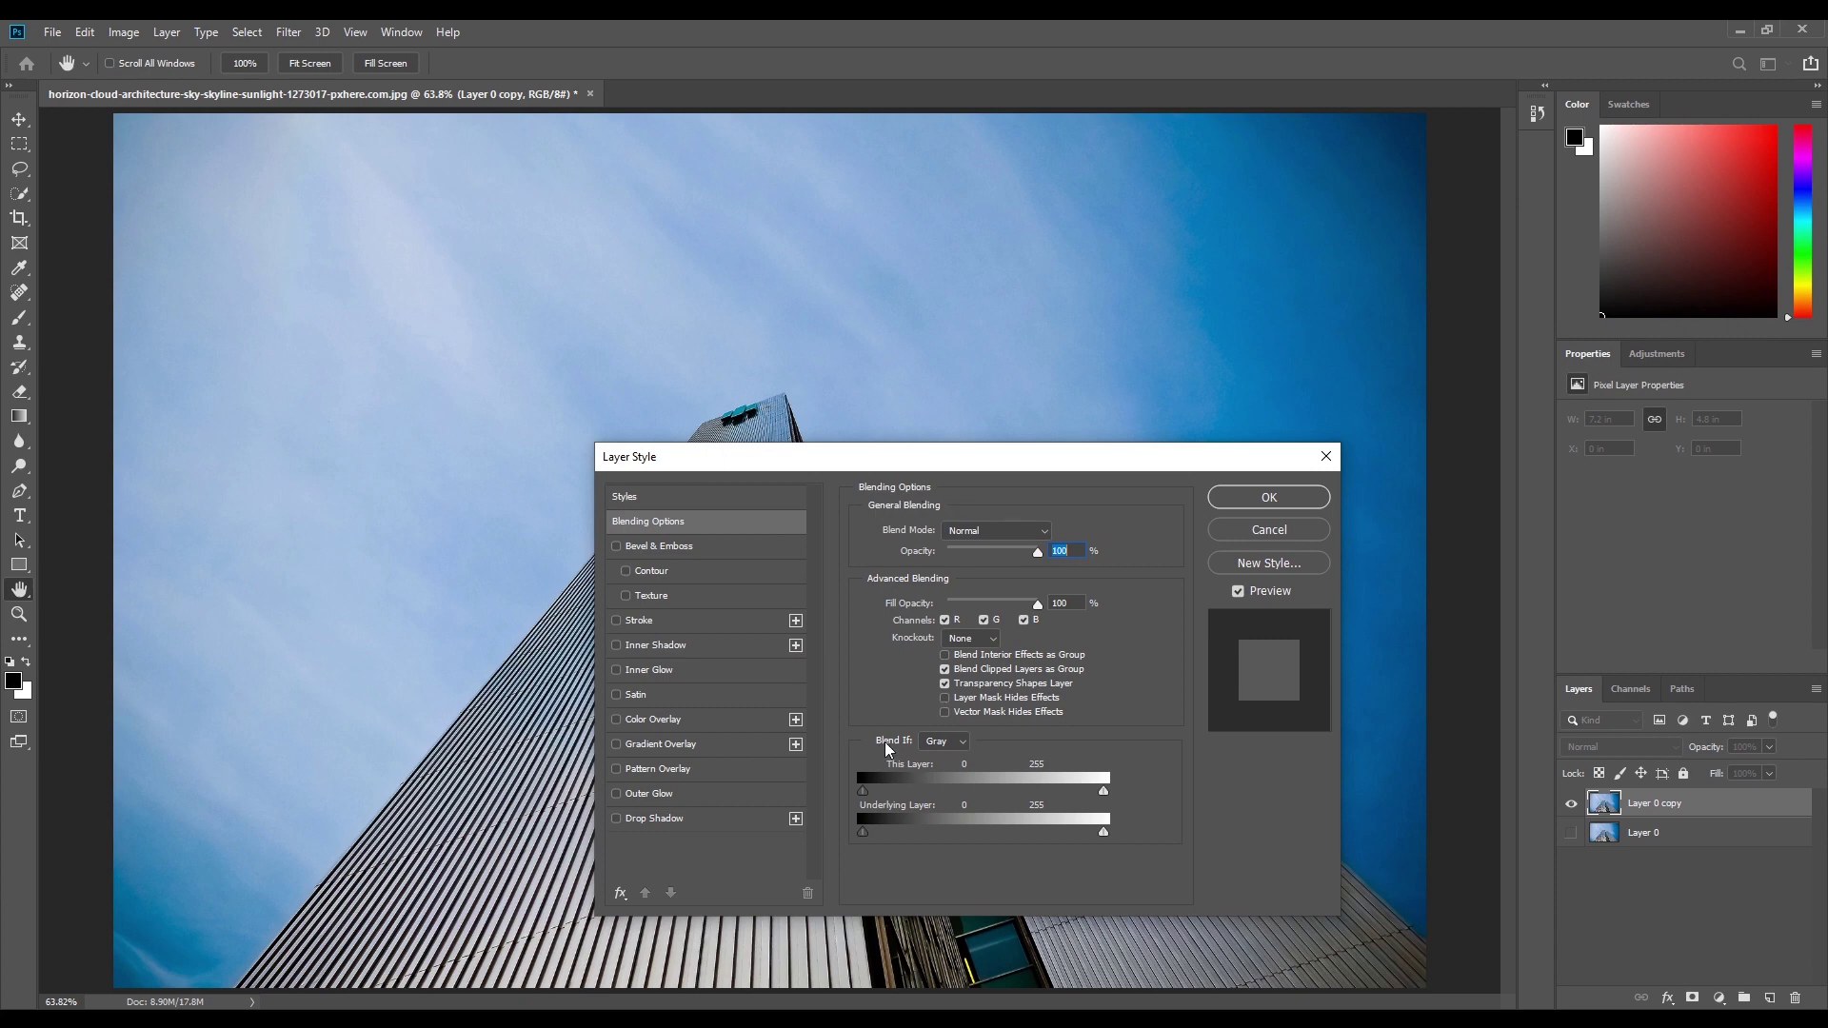
pyautogui.moveTo(957, 459); pyautogui.dragTo(1281, 144)
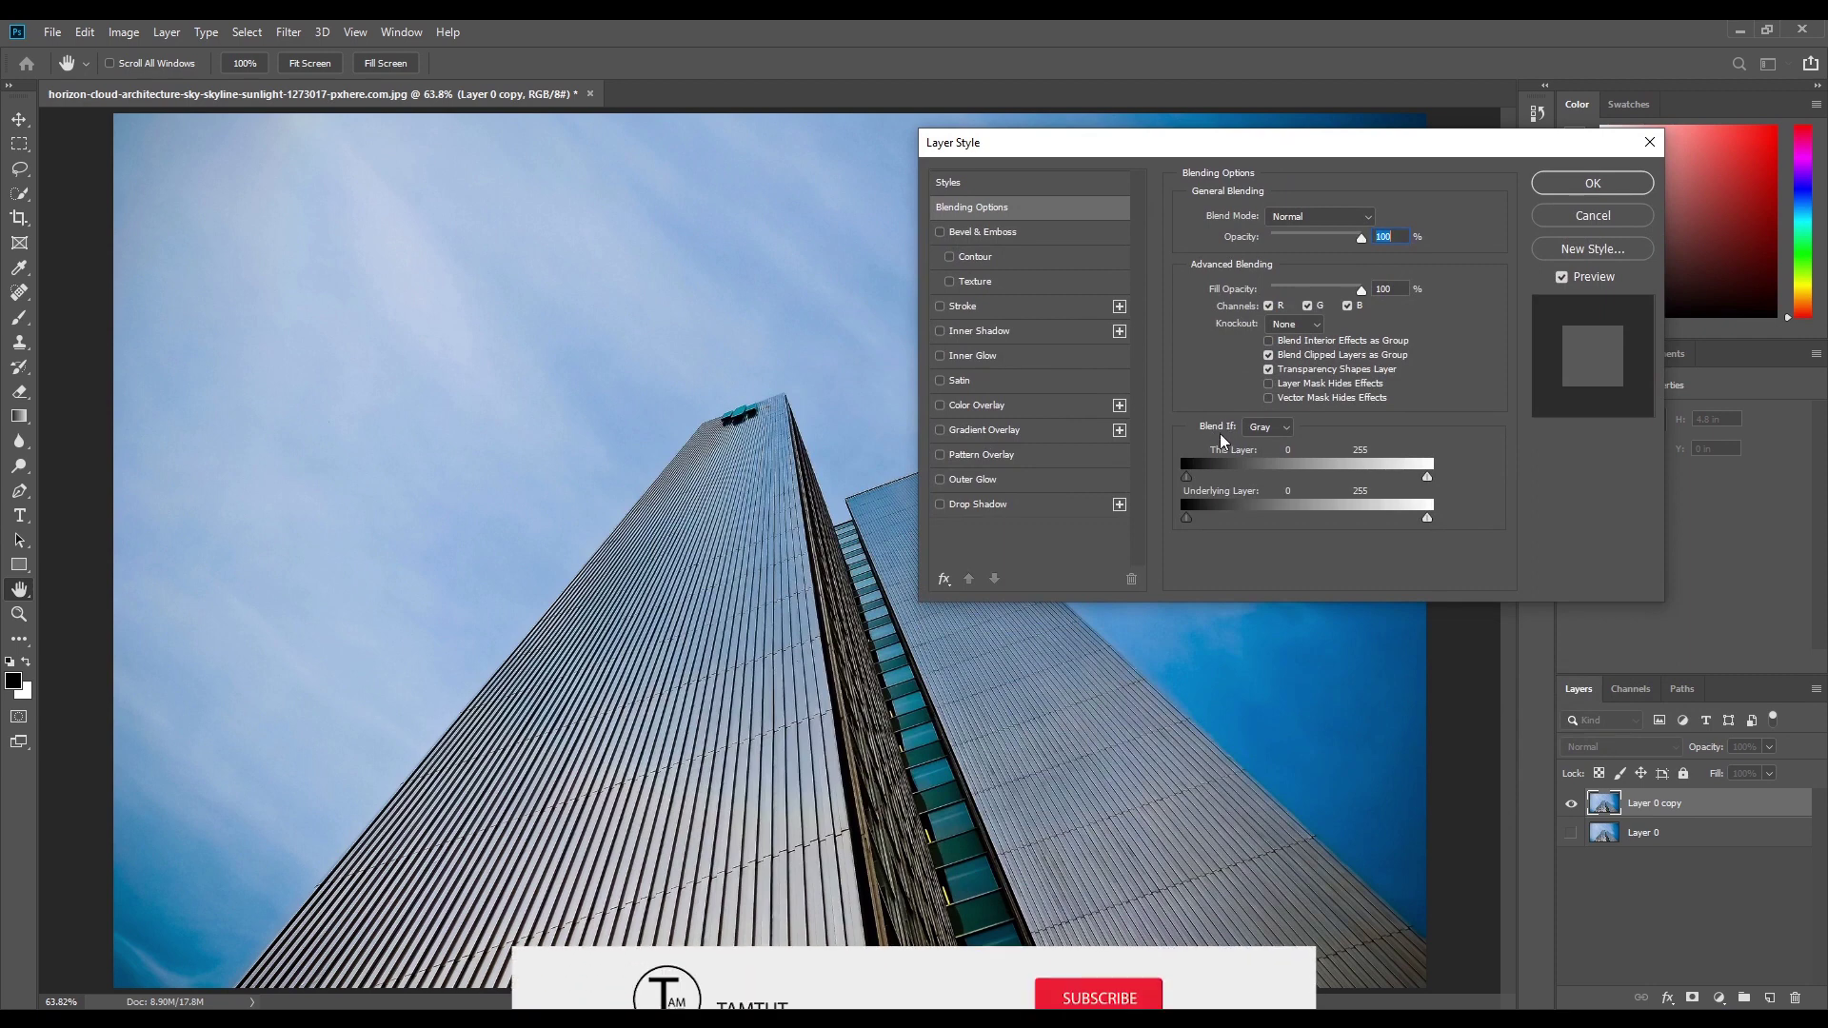
pyautogui.click(1259, 427)
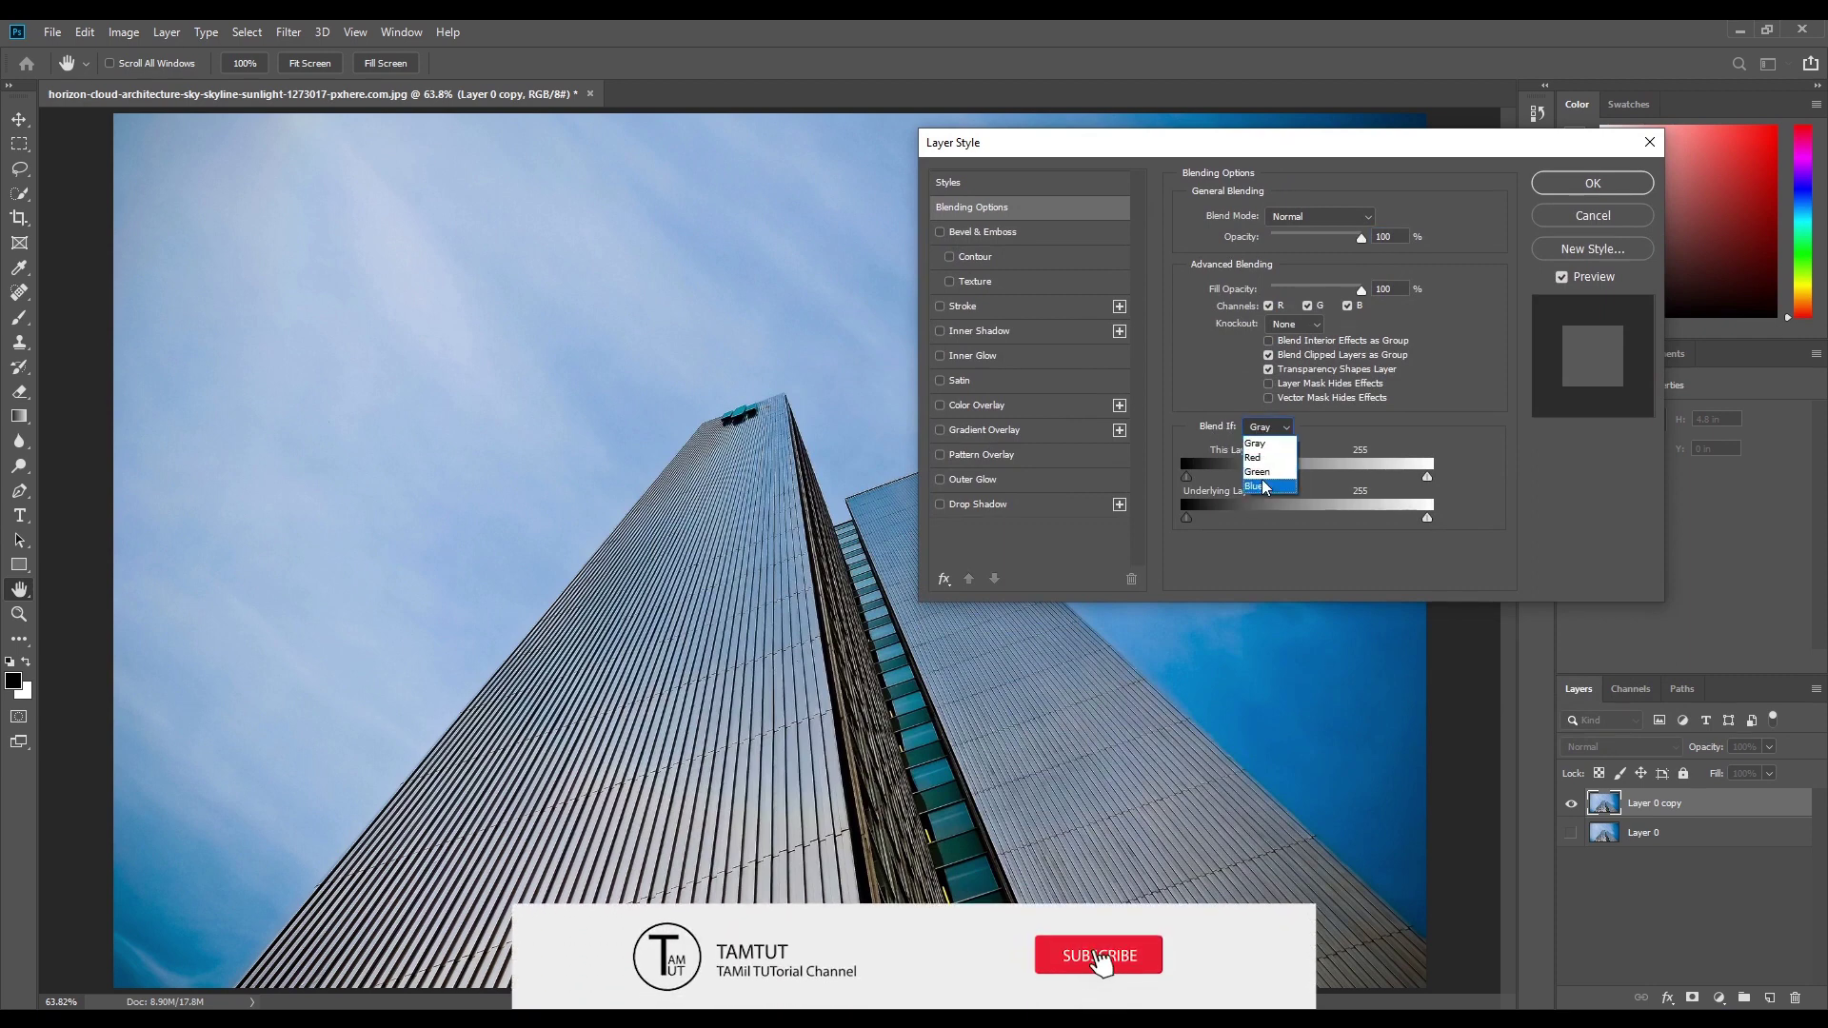
pyautogui.click(1284, 437)
pyautogui.click(1284, 435)
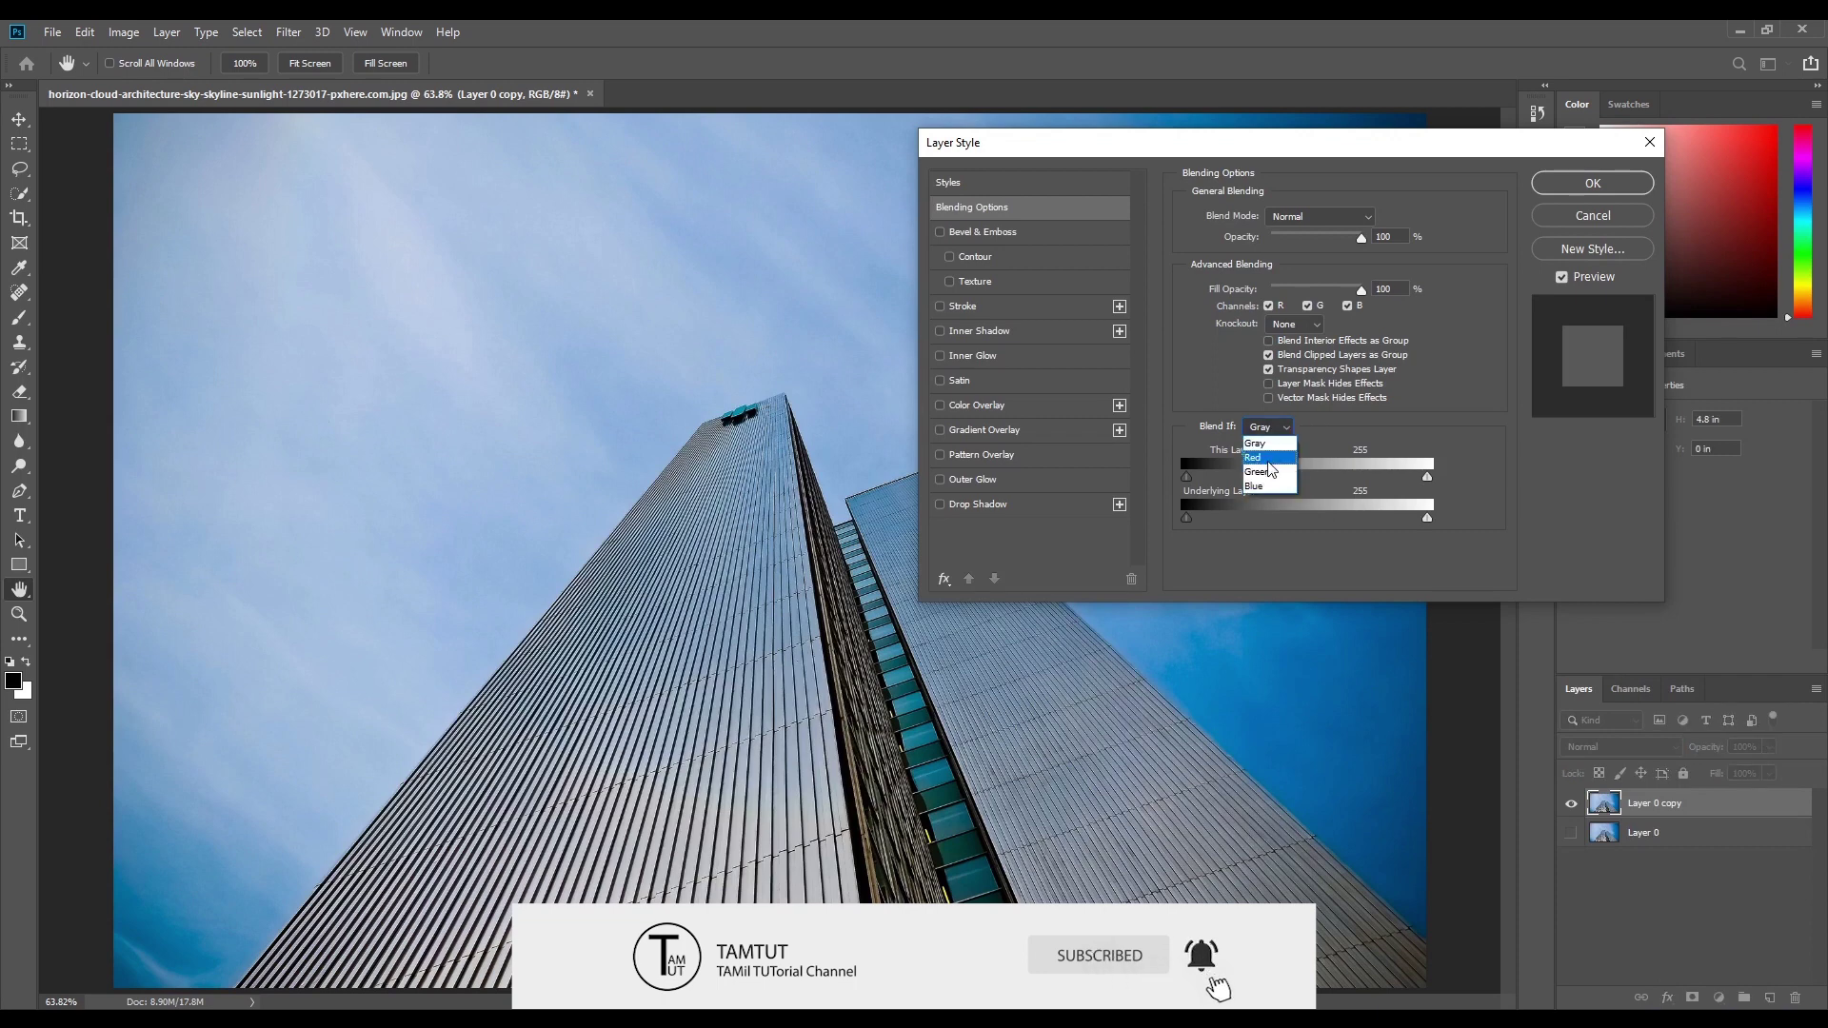
pyautogui.click(1331, 437)
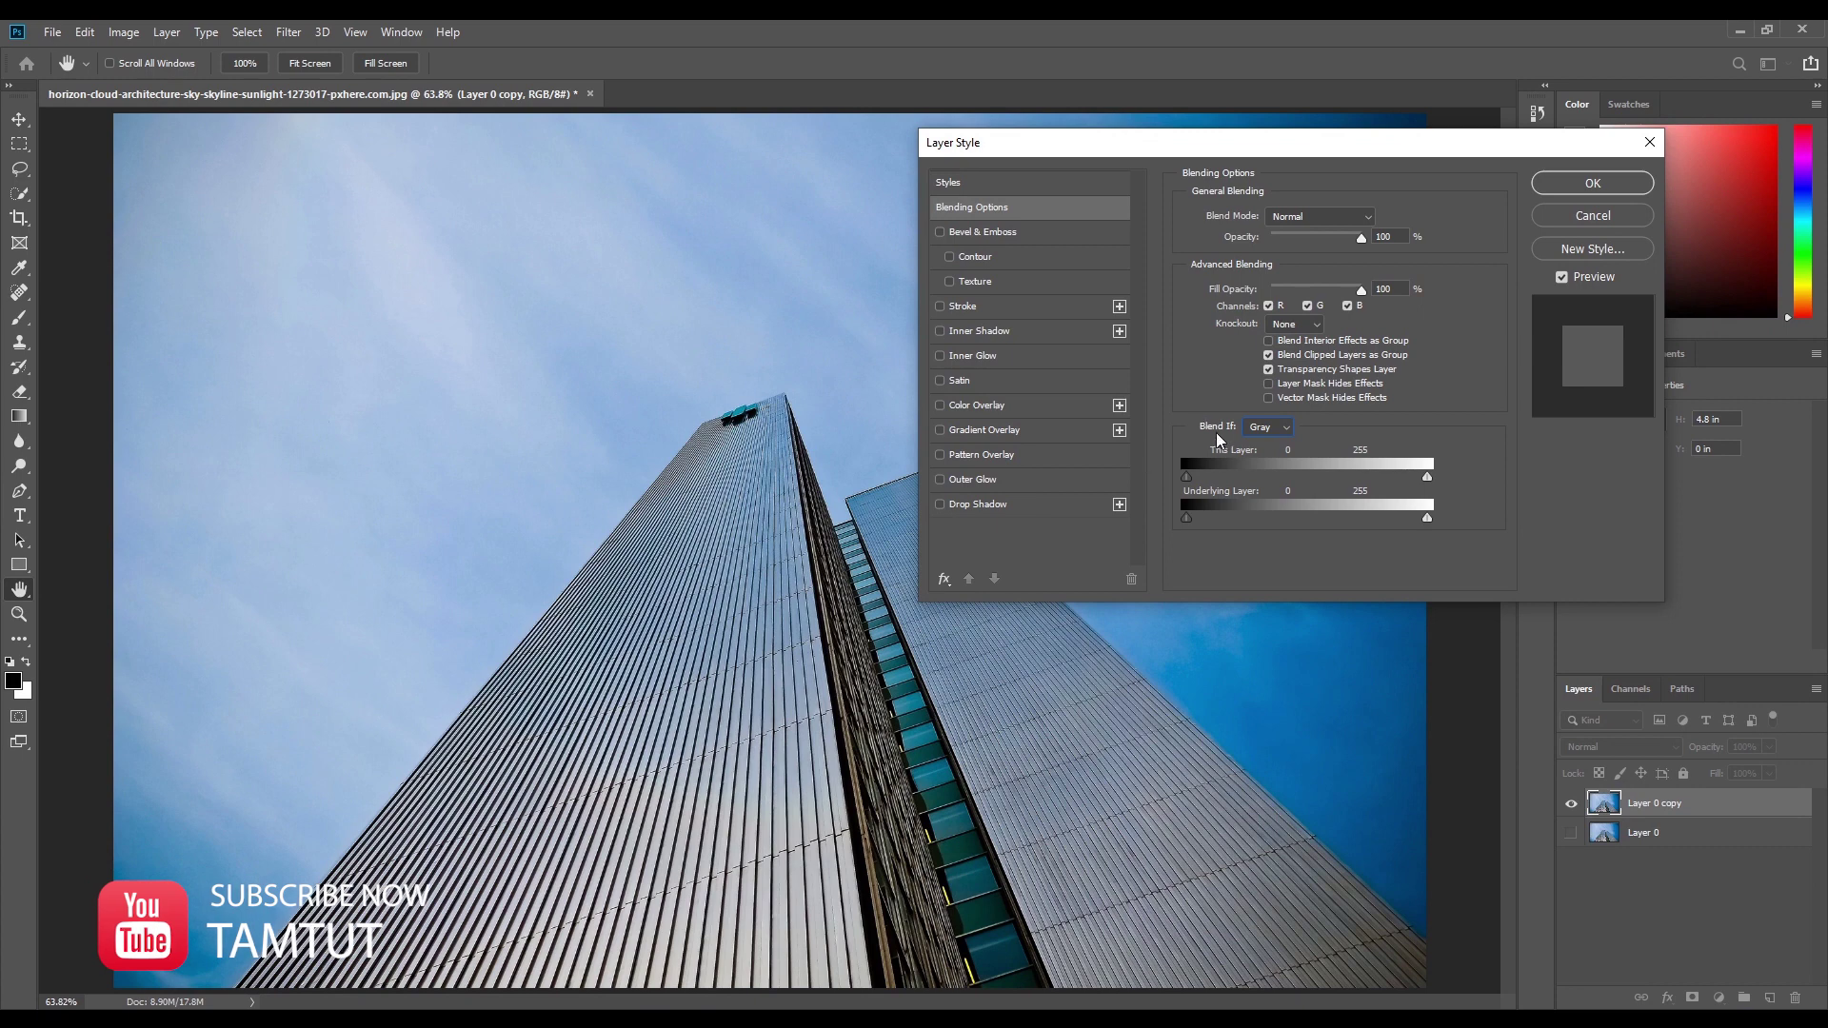
pyautogui.click(1254, 426)
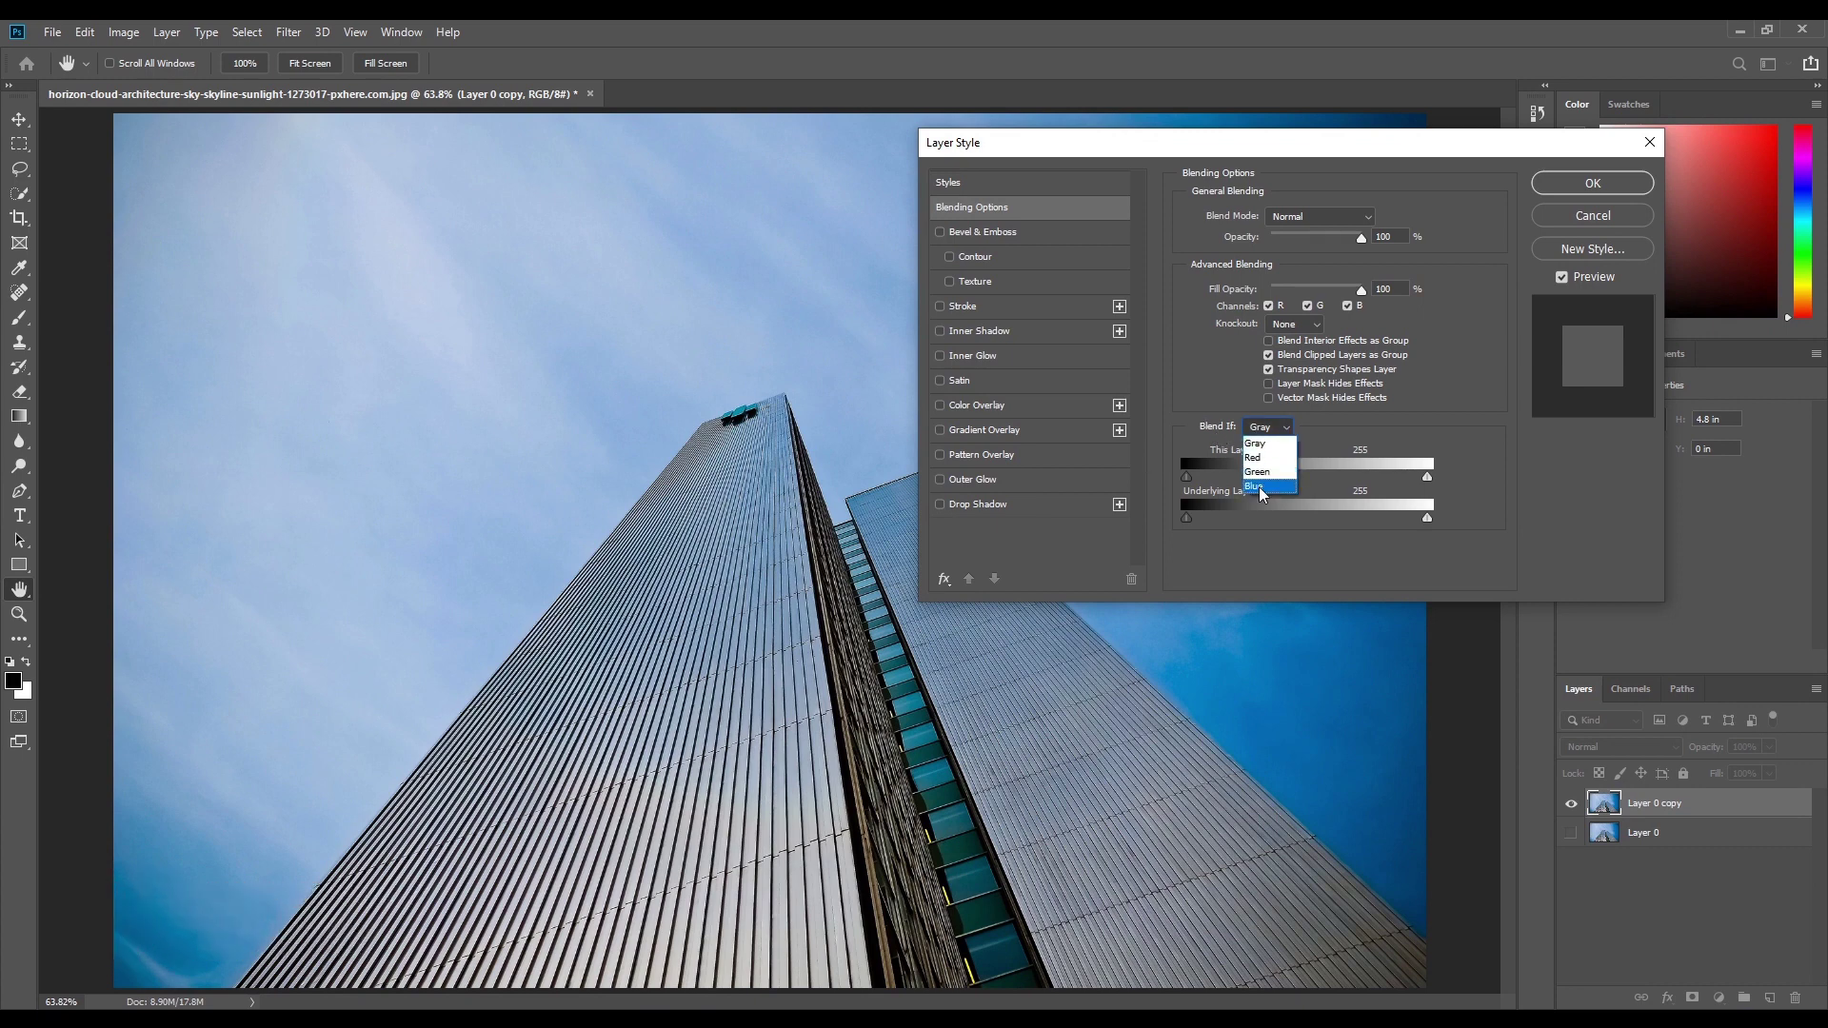
pyautogui.click(1259, 488)
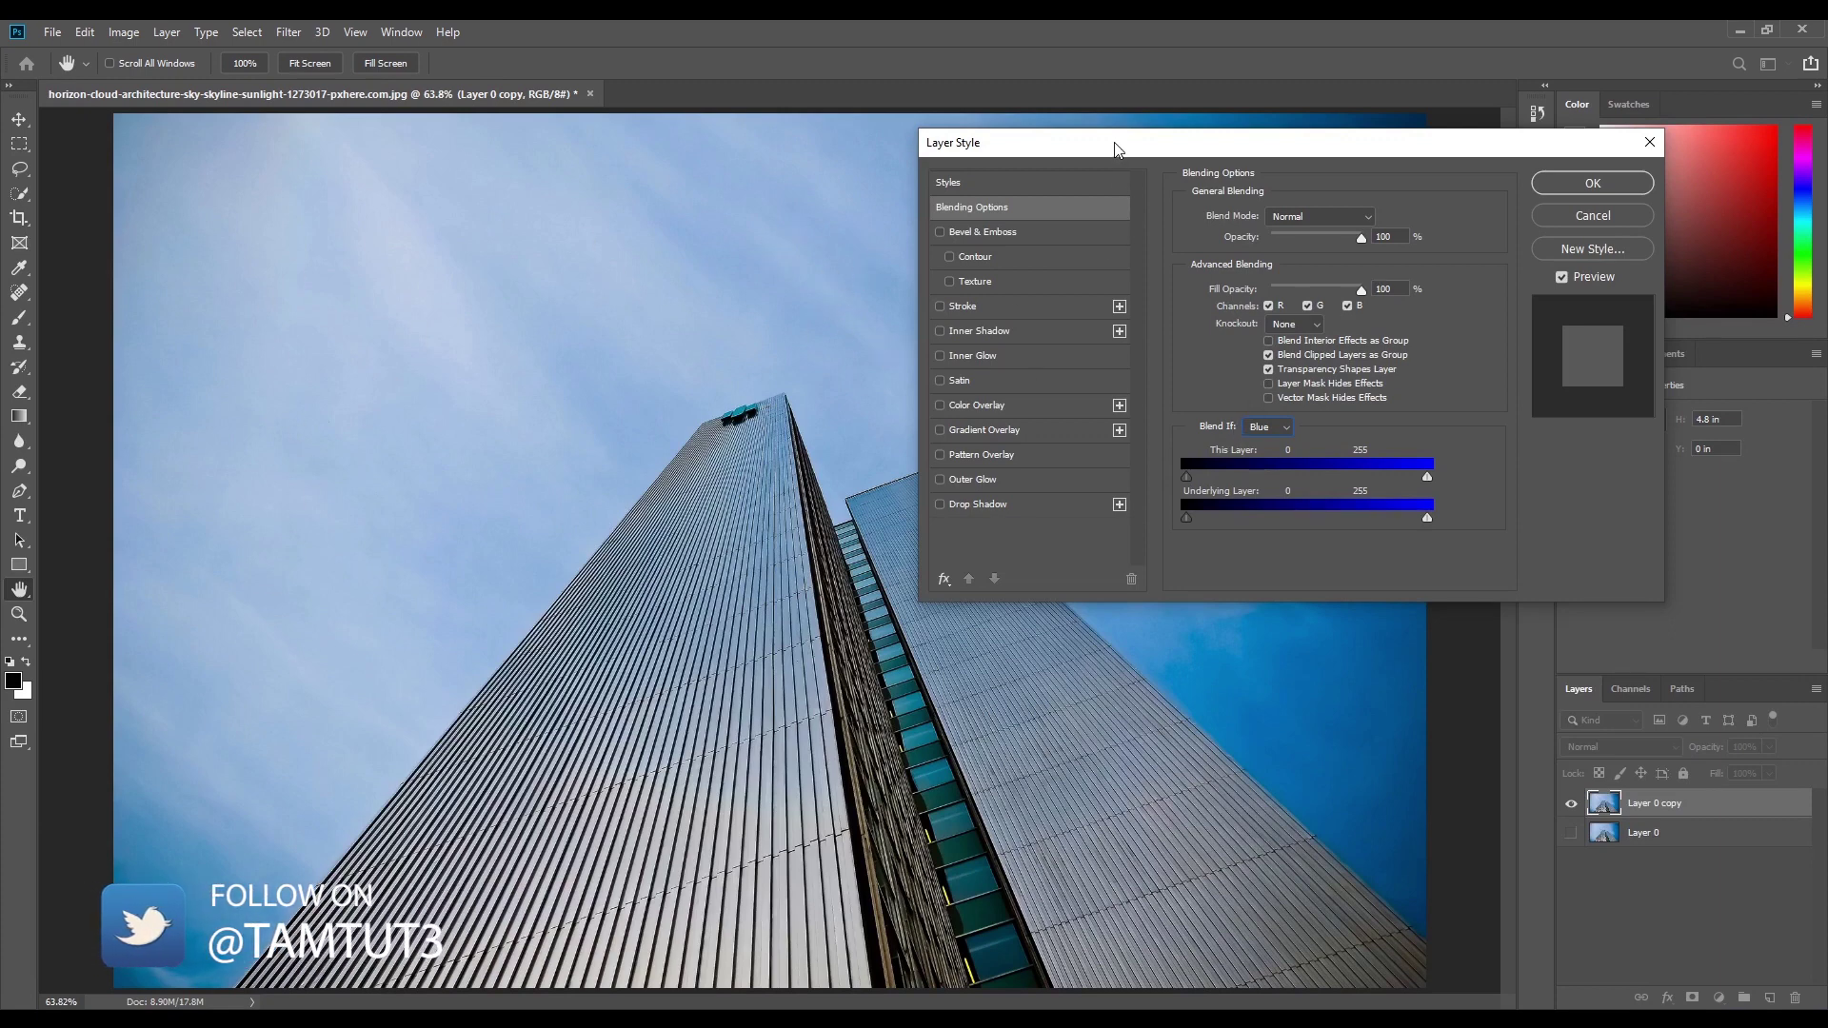
pyautogui.moveTo(1113, 143); pyautogui.dragTo(1077, 451)
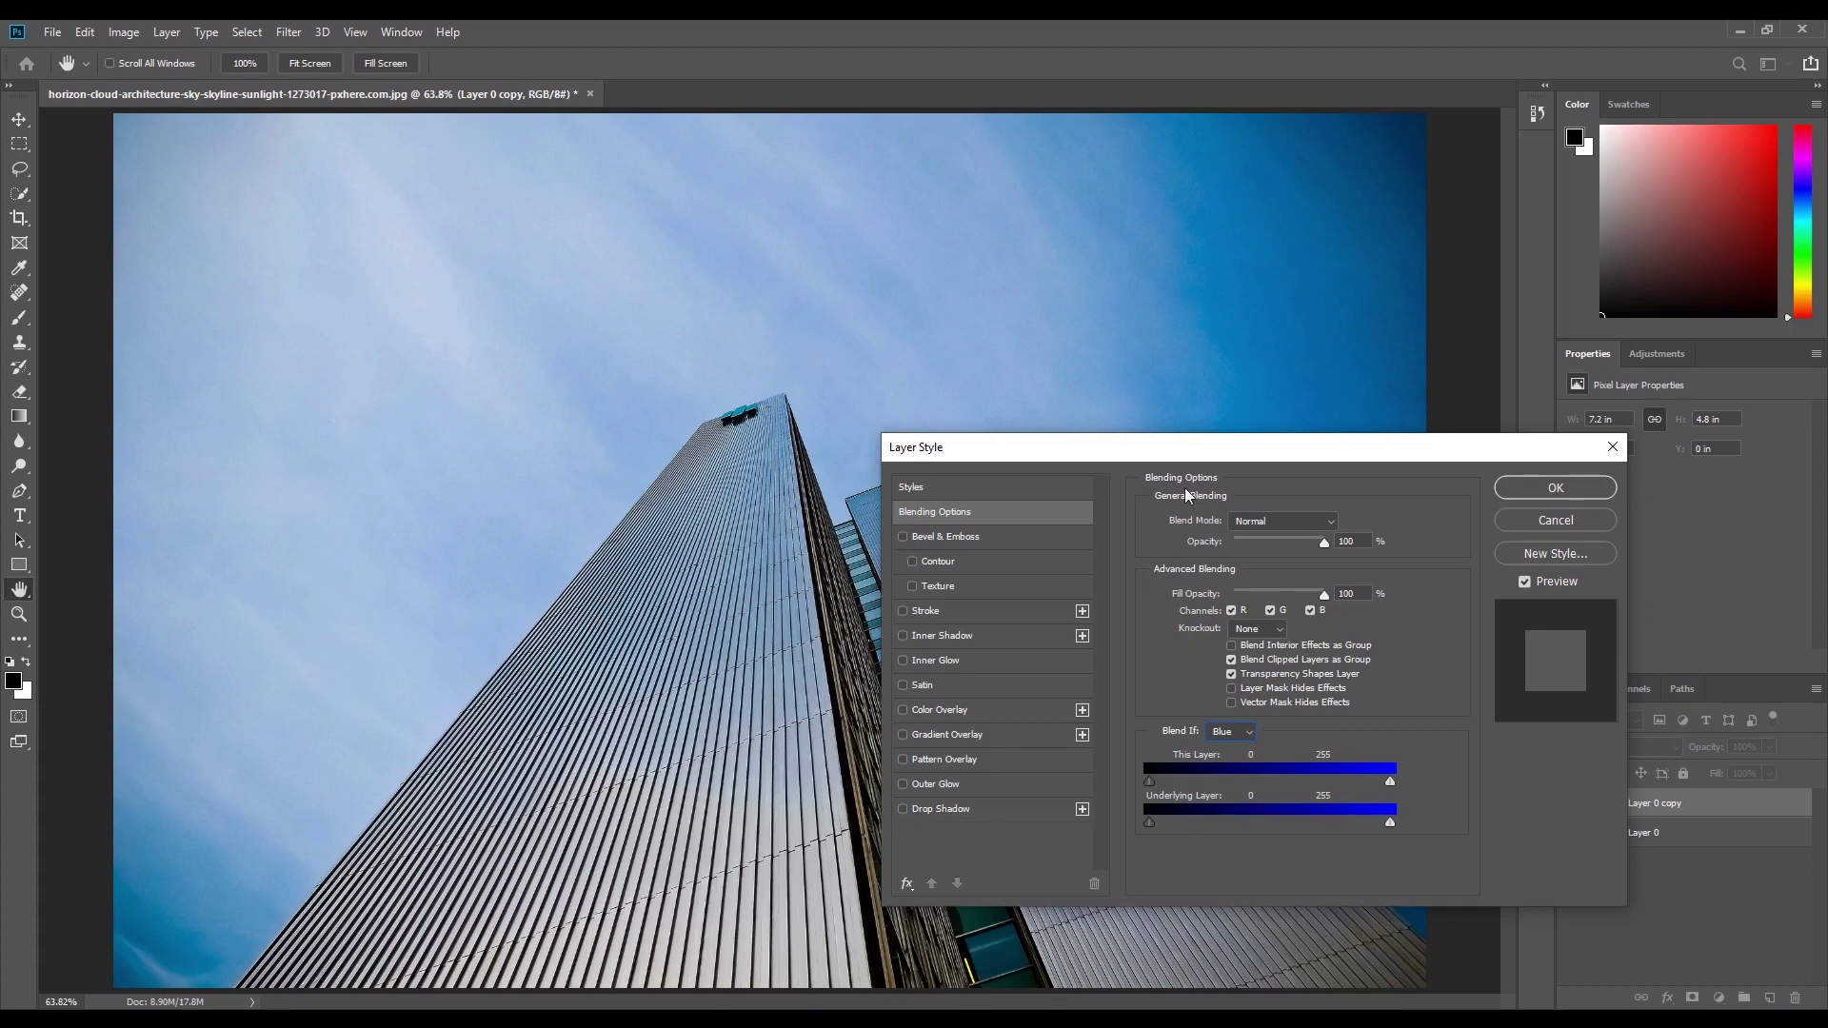
pyautogui.moveTo(1154, 454); pyautogui.dragTo(1332, 283)
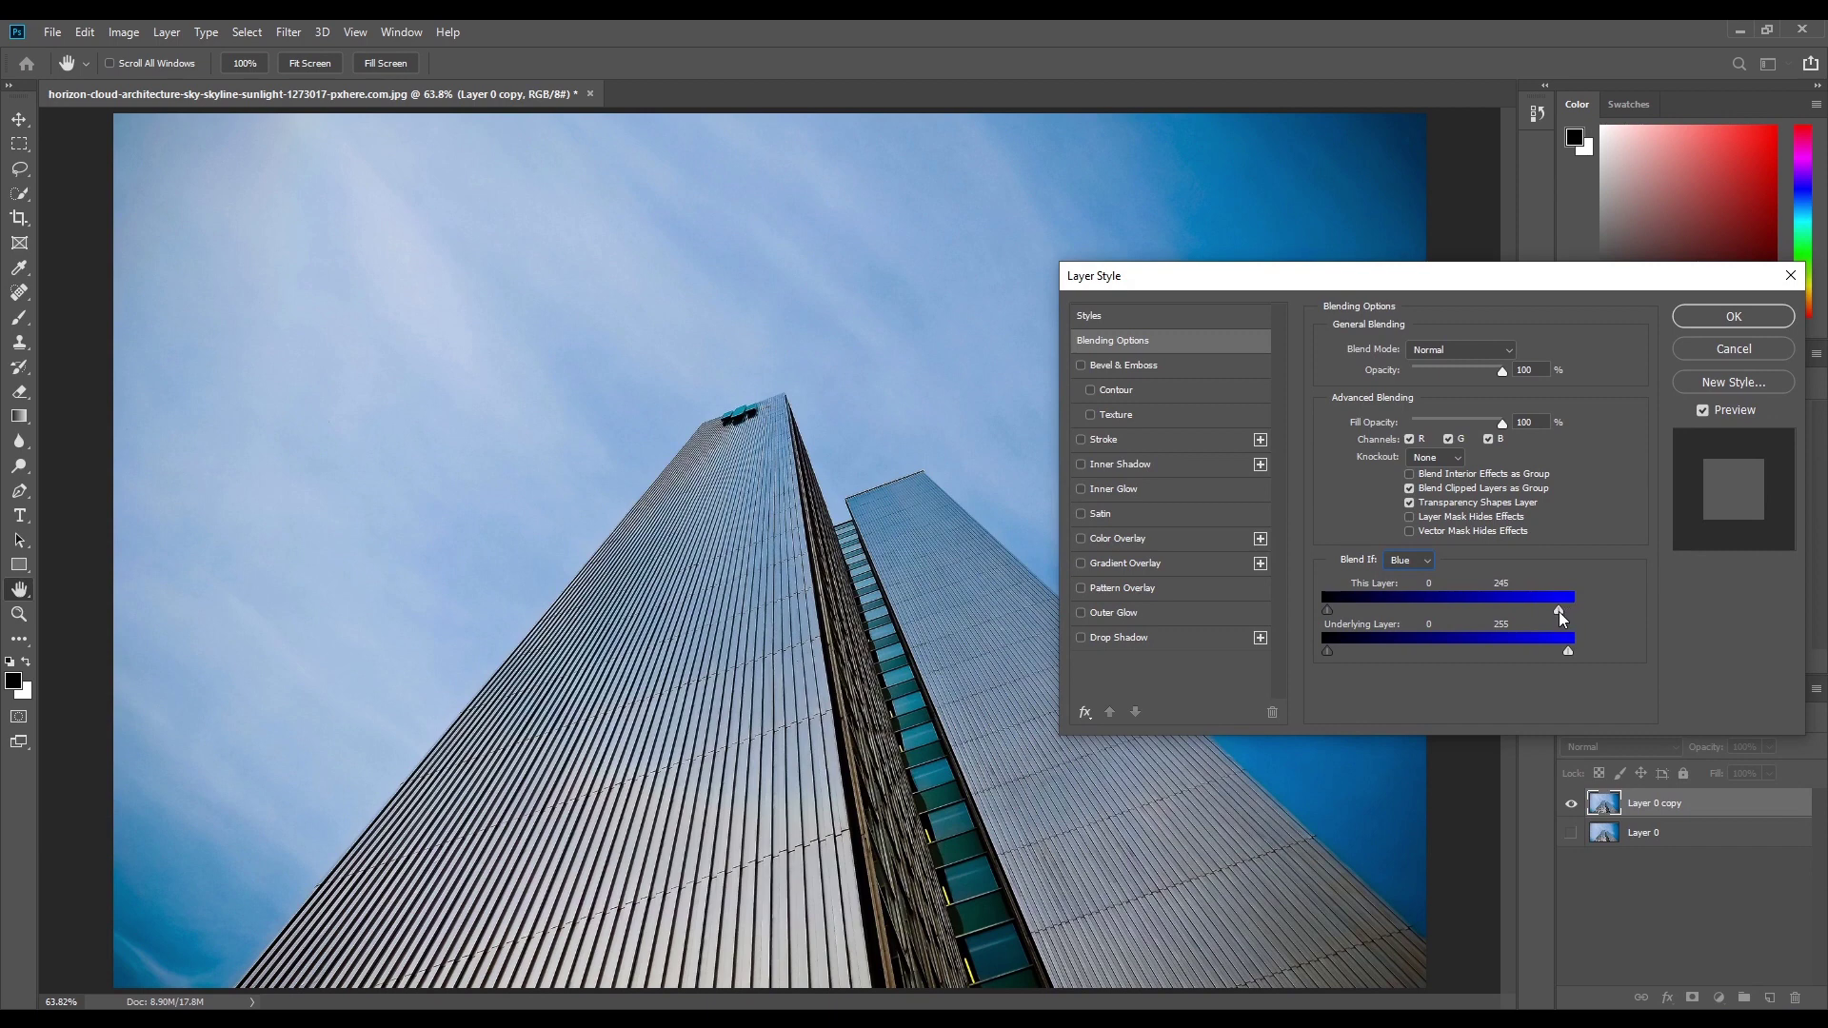
# Lower Blend If's This Layer white point to 69 to knock out the sky, and apply
pyautogui.moveTo(1550, 611); pyautogui.dragTo(1541, 611)
pyautogui.moveTo(1533, 609); pyautogui.dragTo(1529, 609)
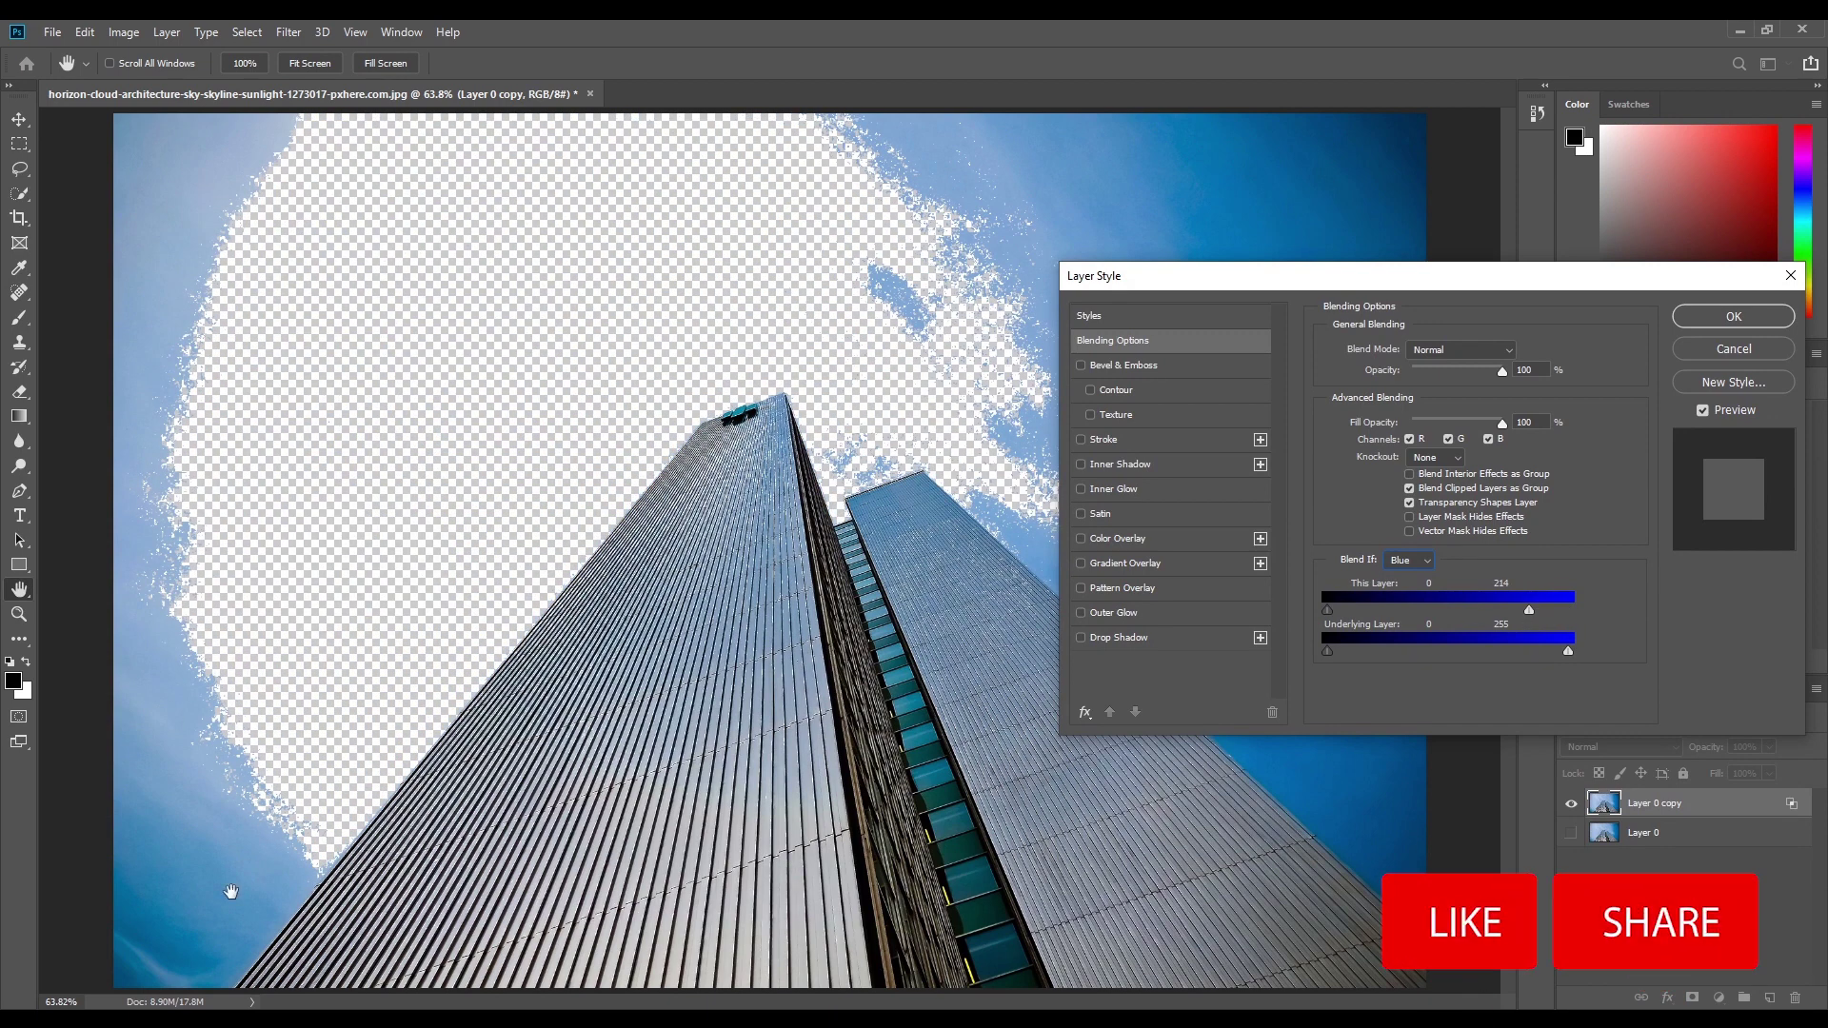
pyautogui.moveTo(1300, 281); pyautogui.dragTo(1005, 777)
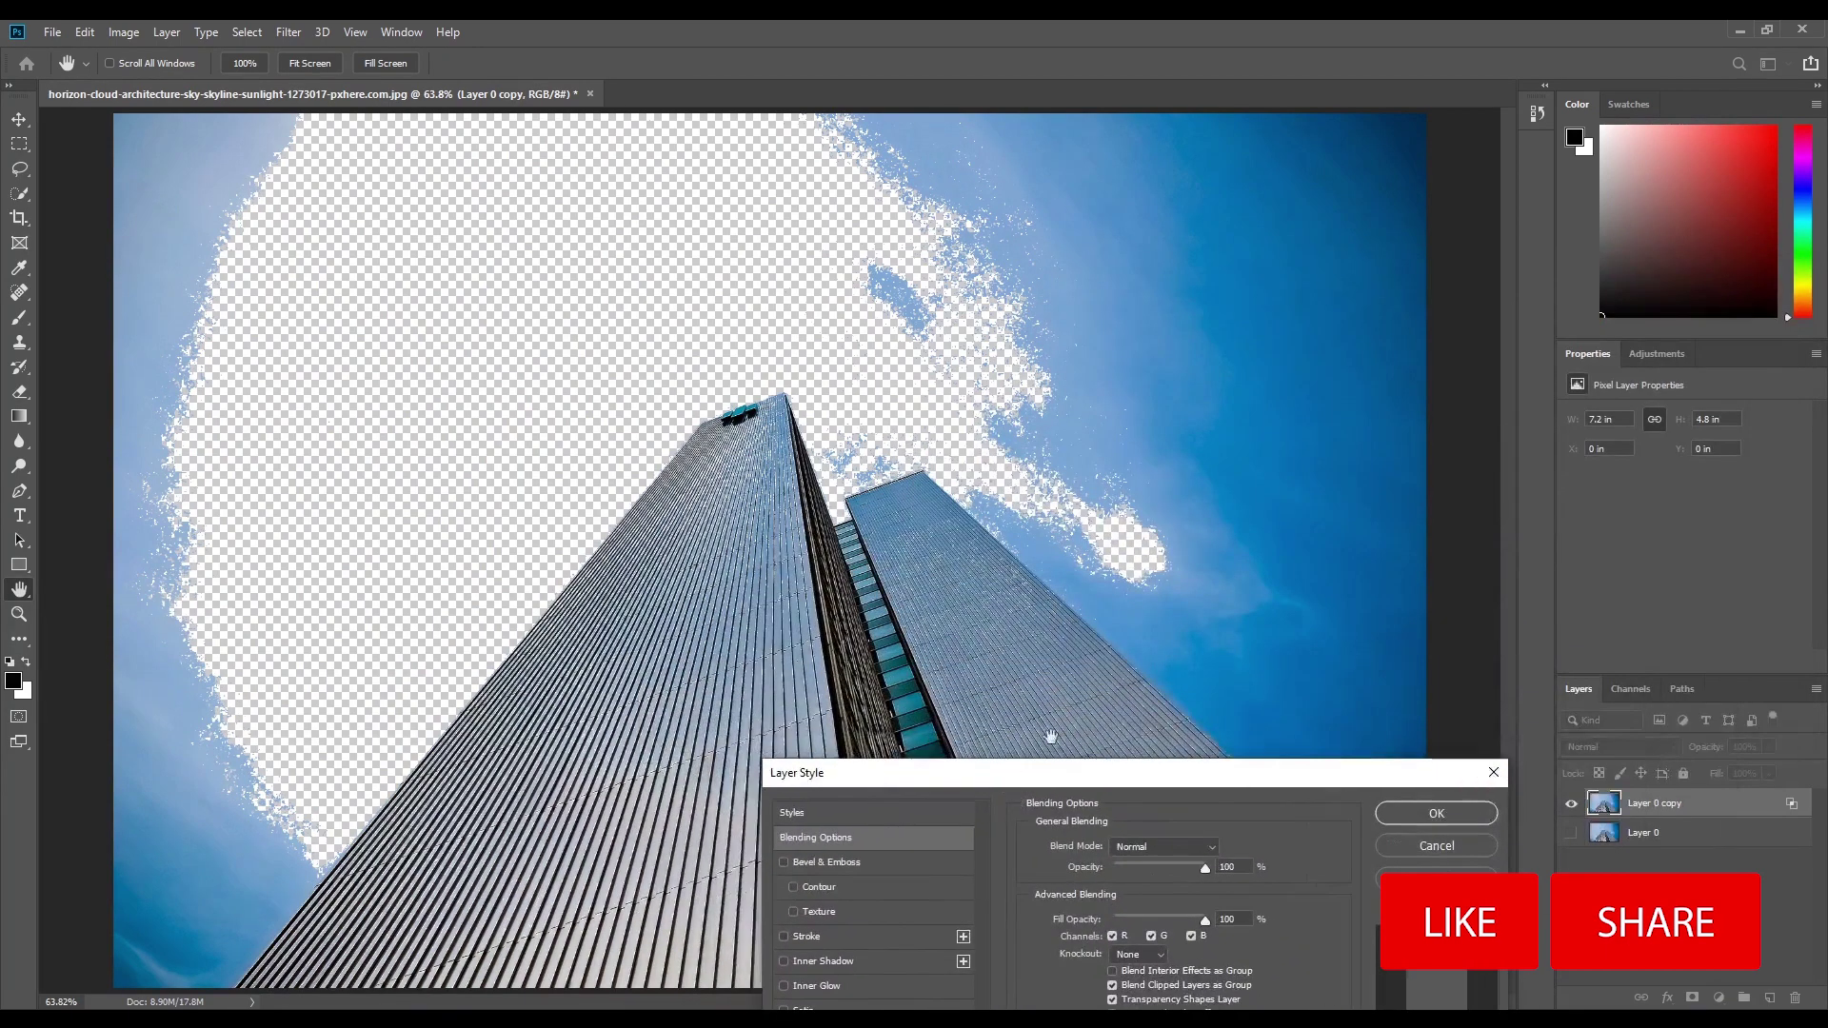
pyautogui.moveTo(1146, 763); pyautogui.dragTo(1678, 295)
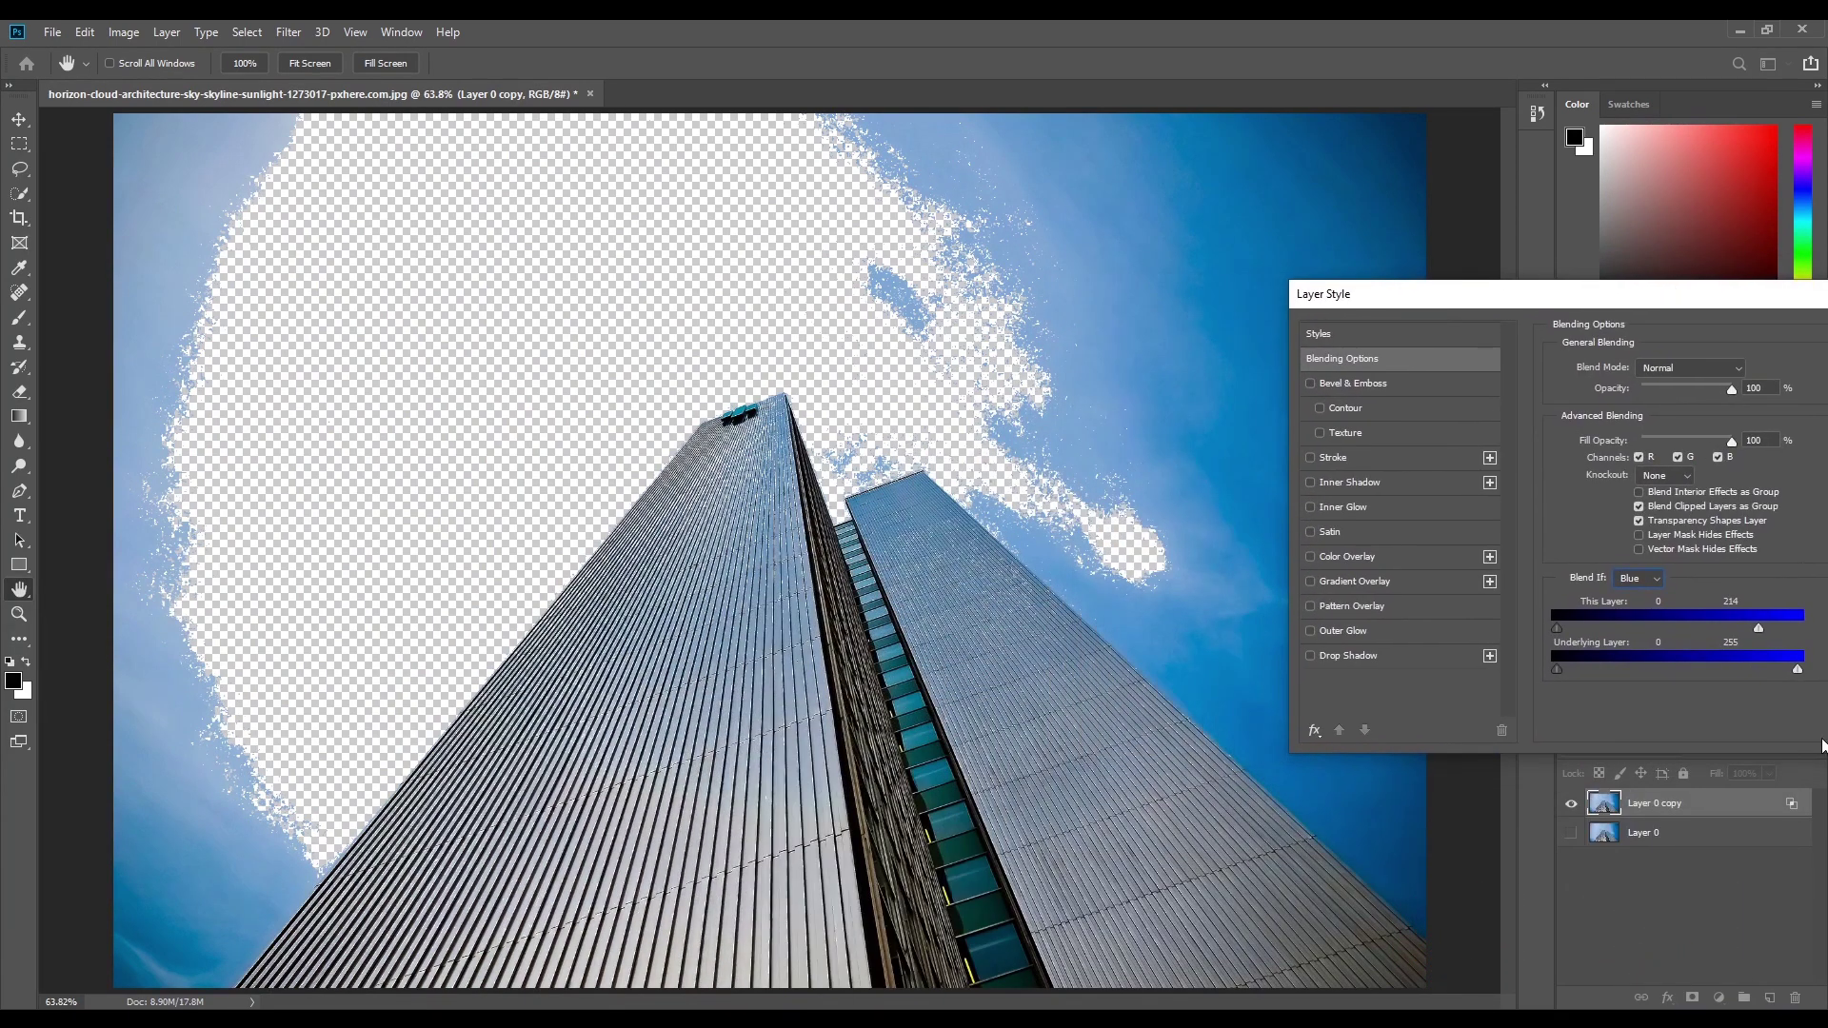
pyautogui.moveTo(1759, 629); pyautogui.dragTo(1621, 633)
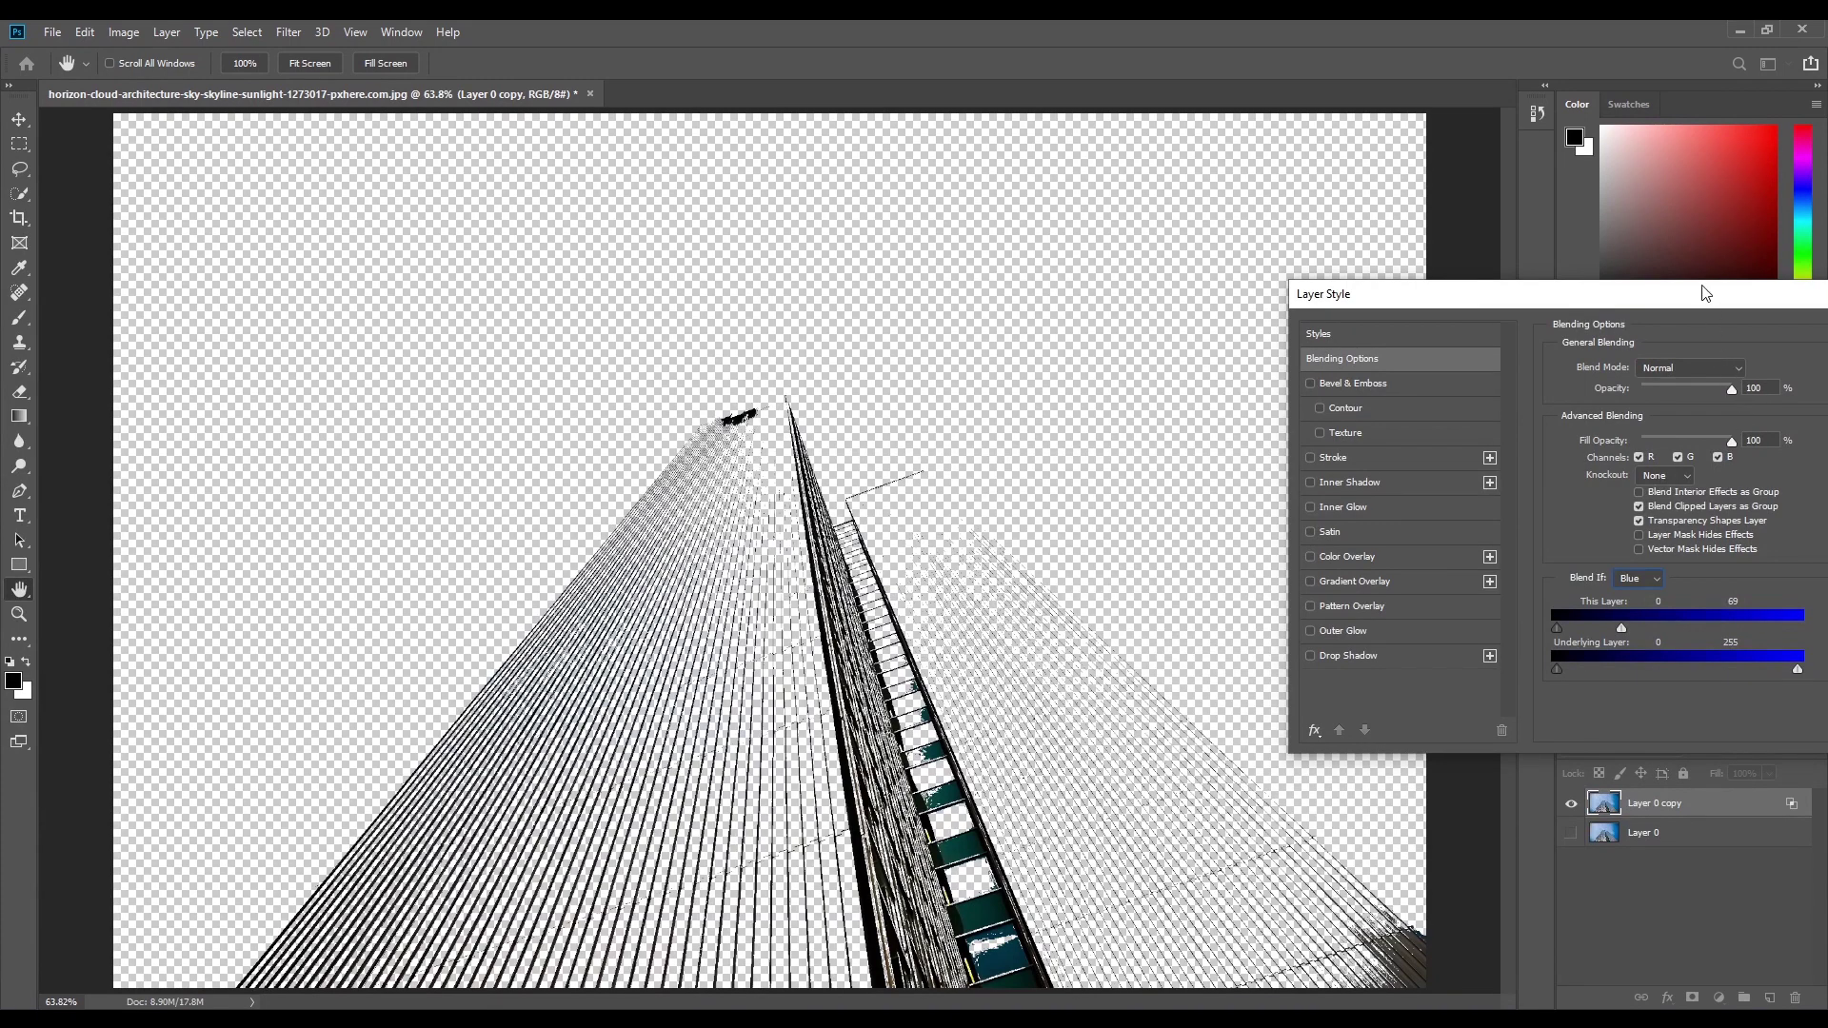
pyautogui.moveTo(1705, 292); pyautogui.dragTo(902, 308)
pyautogui.click(1169, 341)
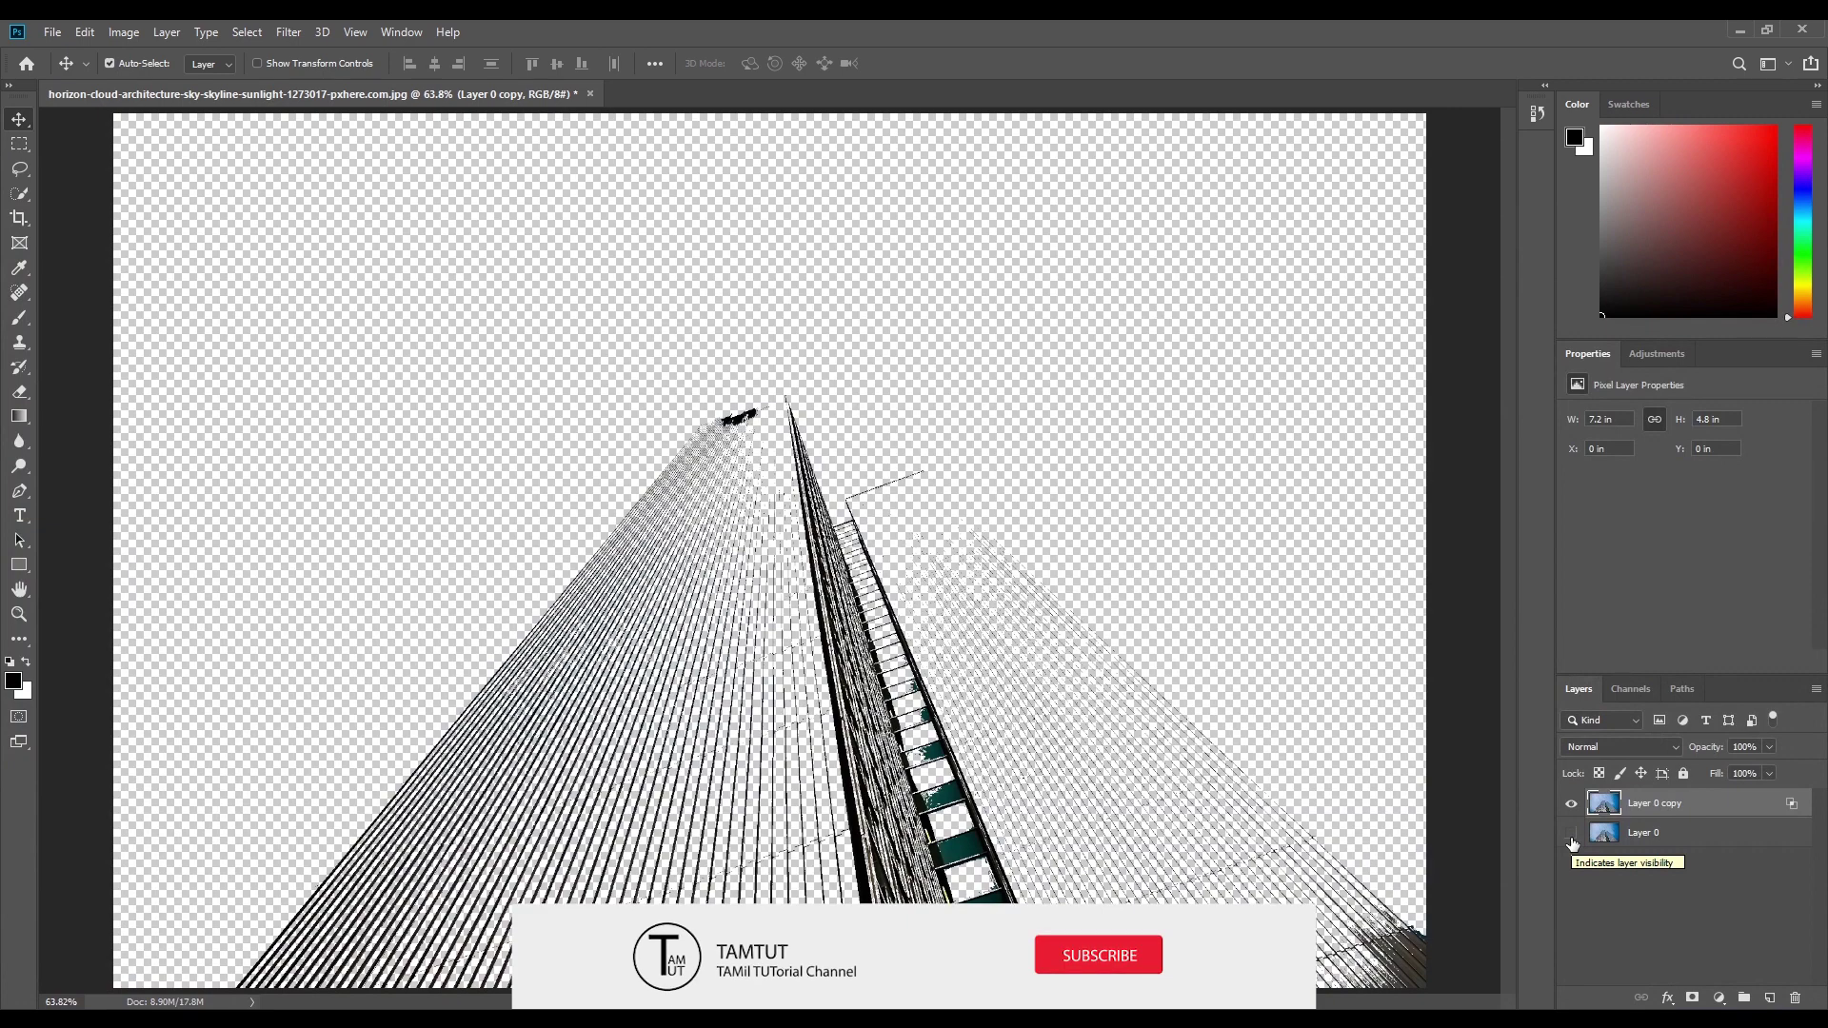
# Add a Solid Color fill layer in pure red ff0000
pyautogui.click(1572, 834)
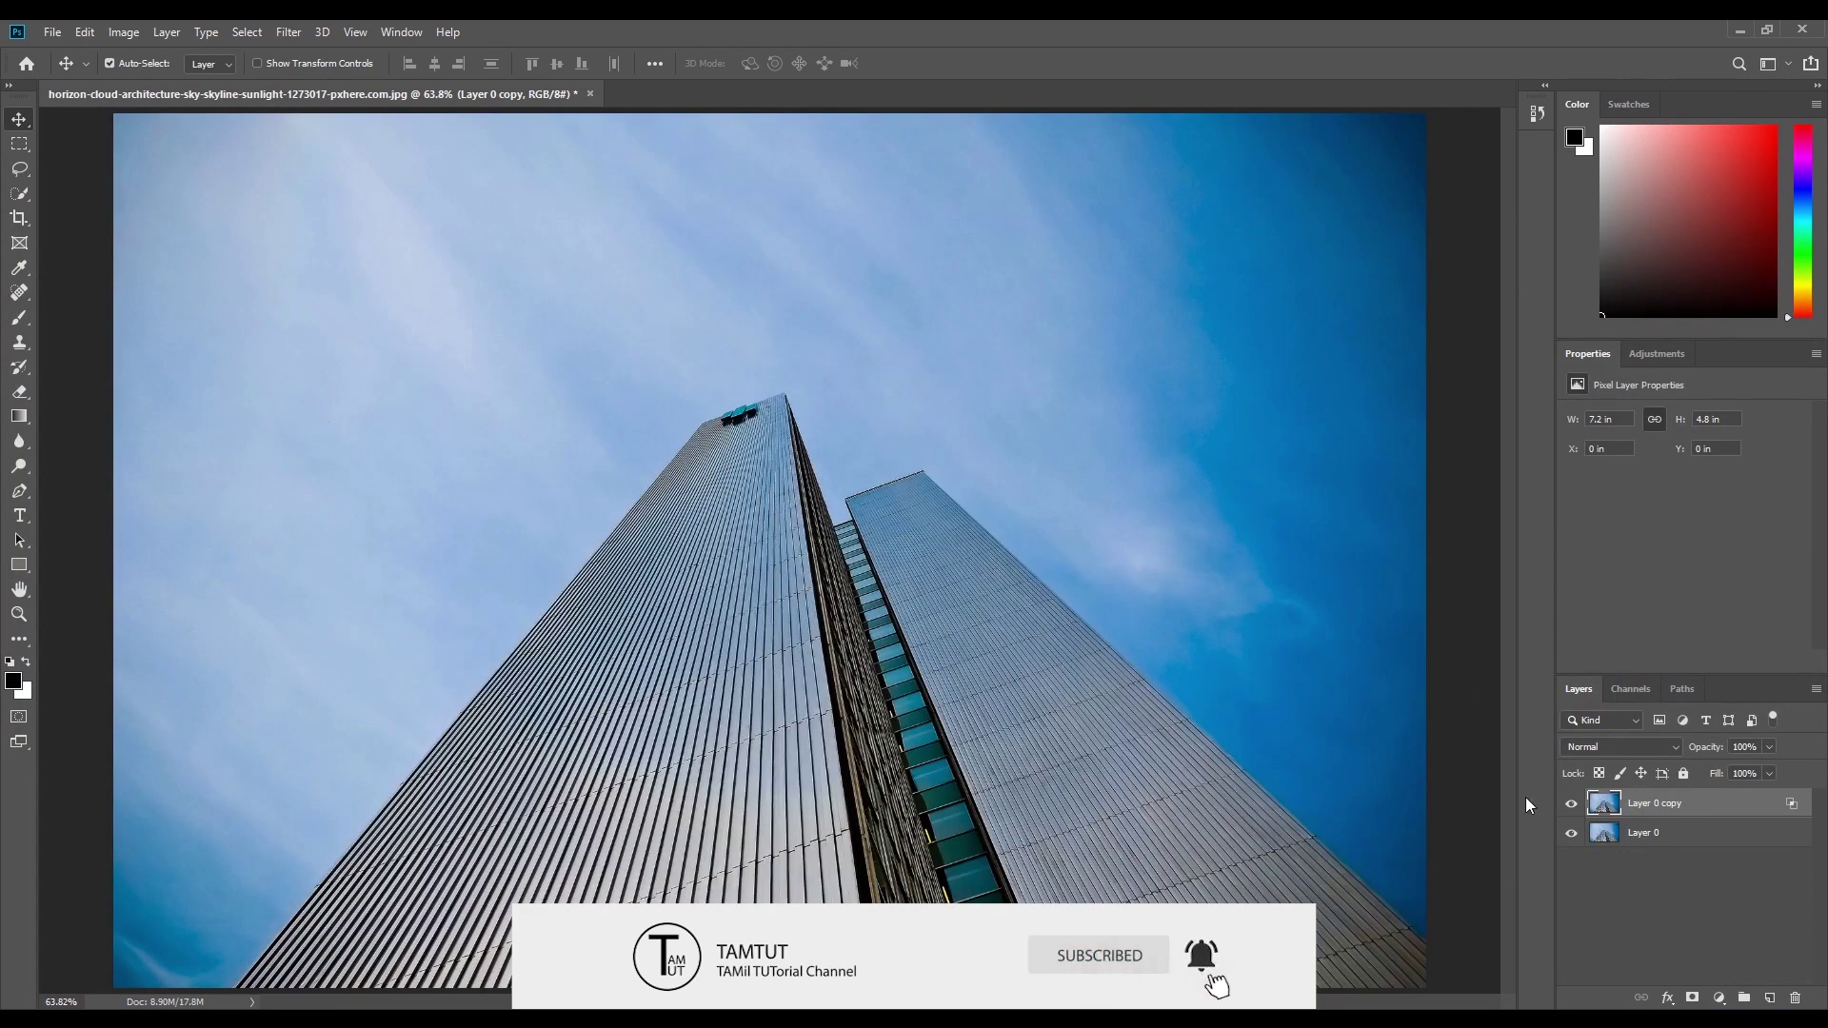
pyautogui.click(1570, 835)
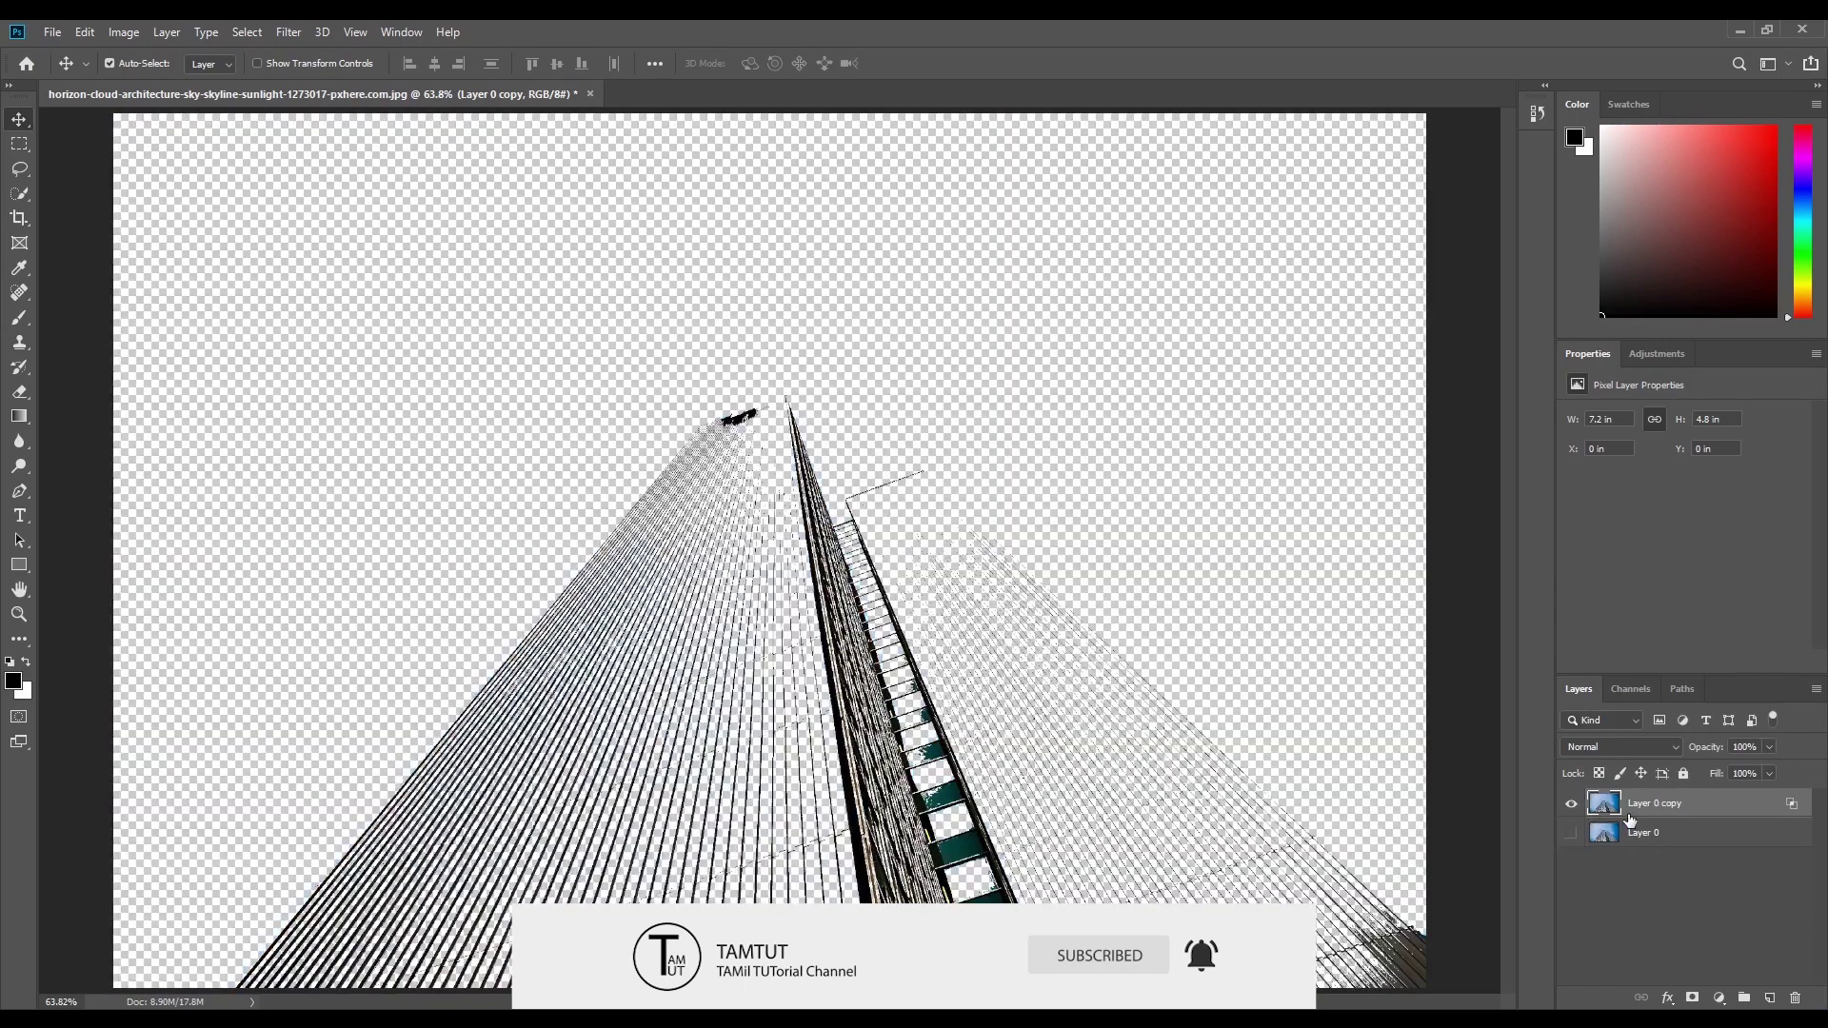
pyautogui.click(1571, 834)
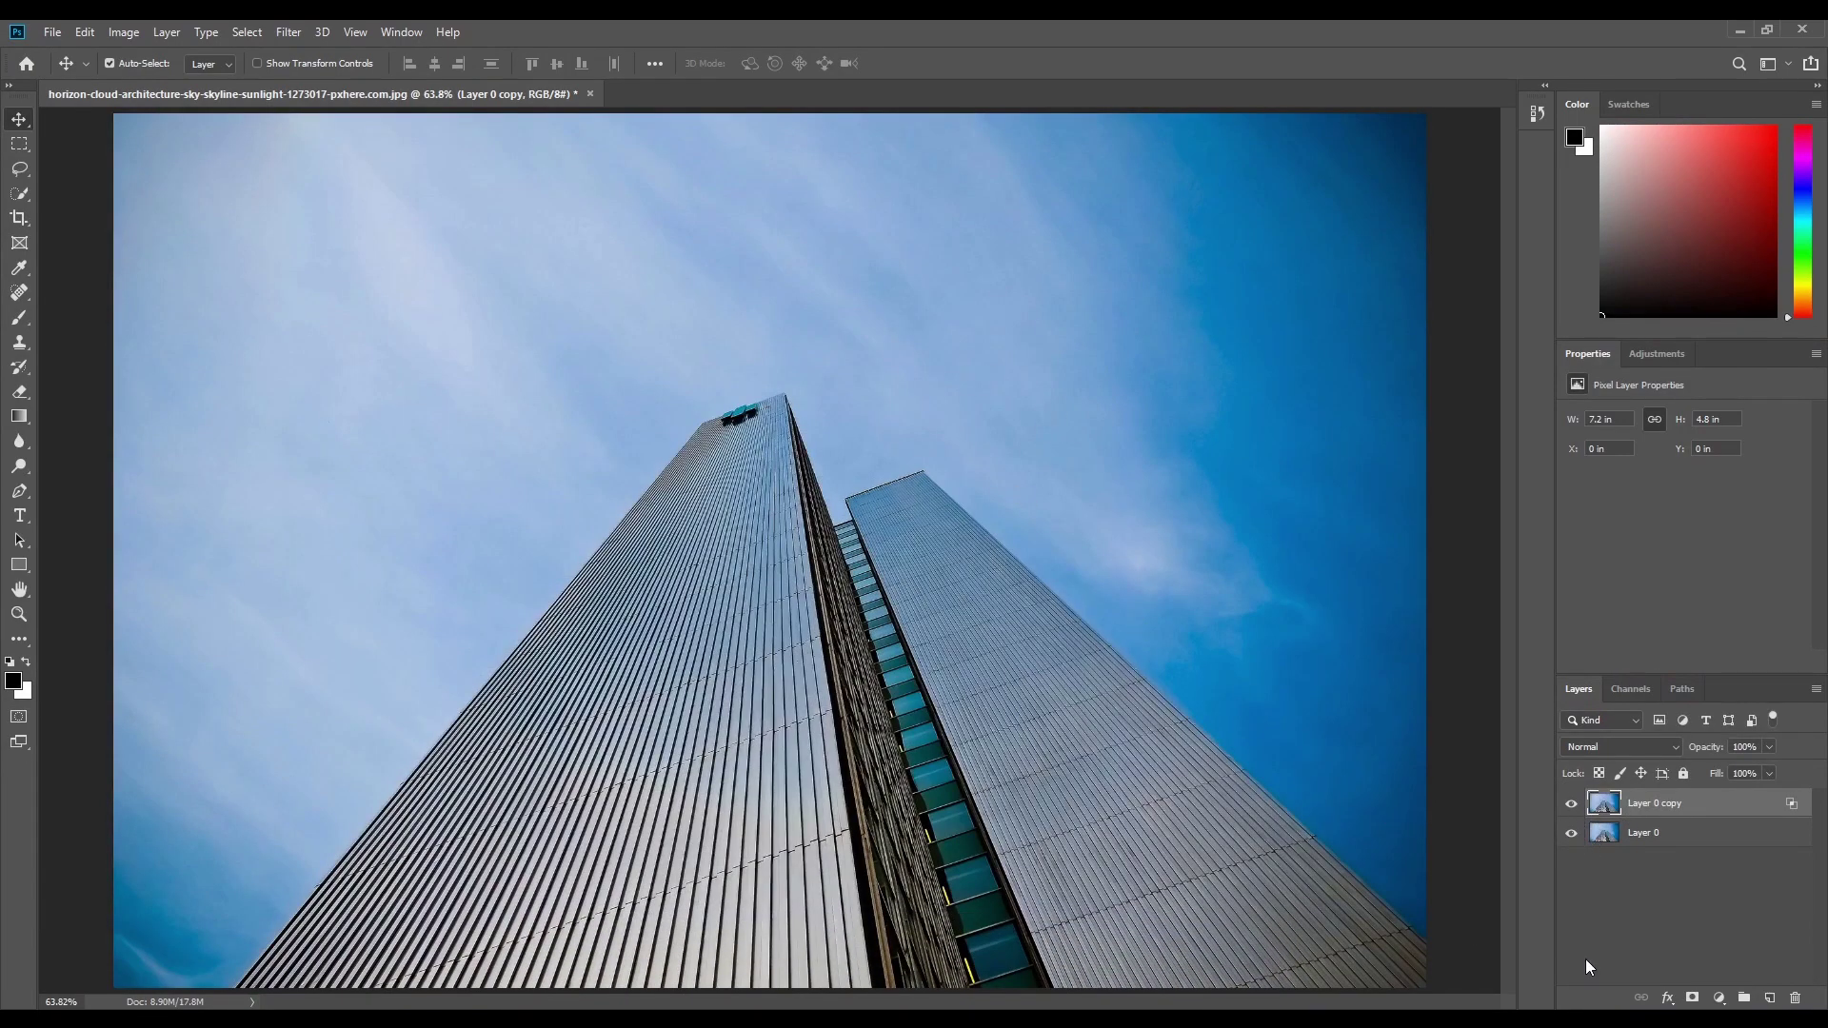
pyautogui.click(1719, 1000)
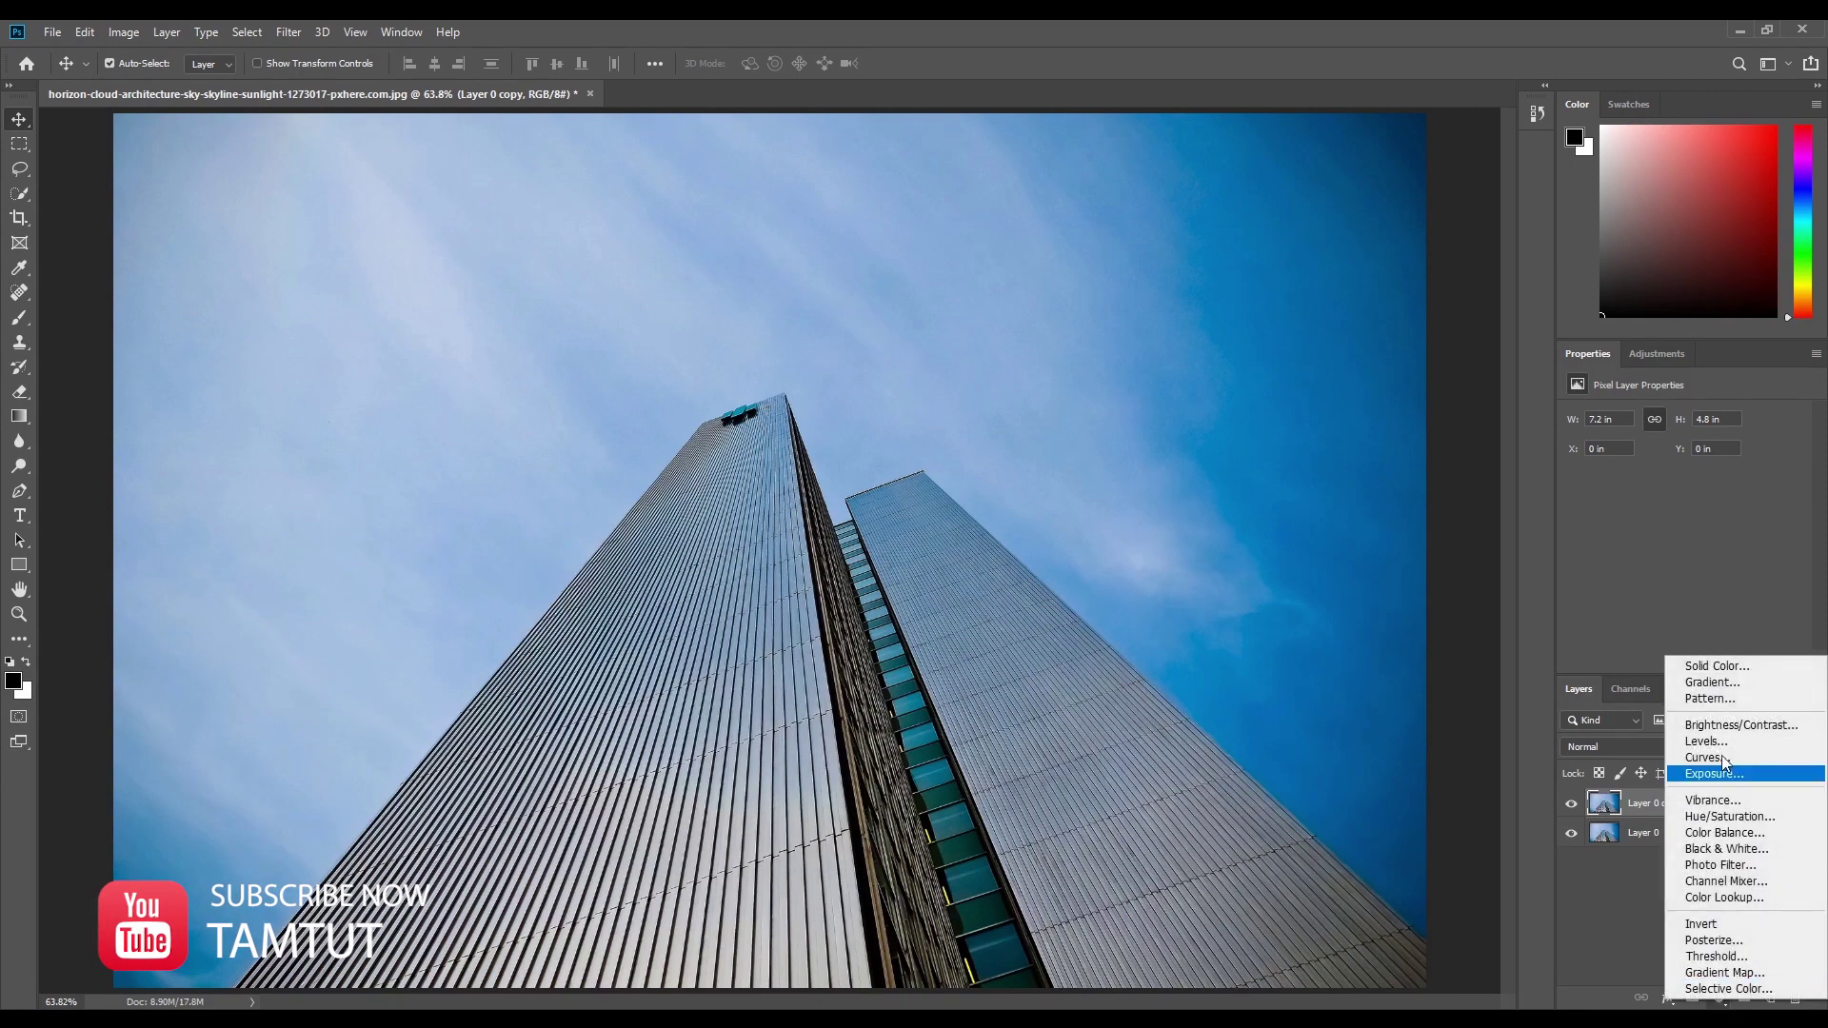
pyautogui.click(1696, 666)
pyautogui.moveTo(885, 276)
pyautogui.mouseDown()
pyautogui.moveTo(928, 223)
pyautogui.moveTo(905, 335)
pyautogui.moveTo(922, 341)
pyautogui.moveTo(914, 246)
pyautogui.mouseUp()
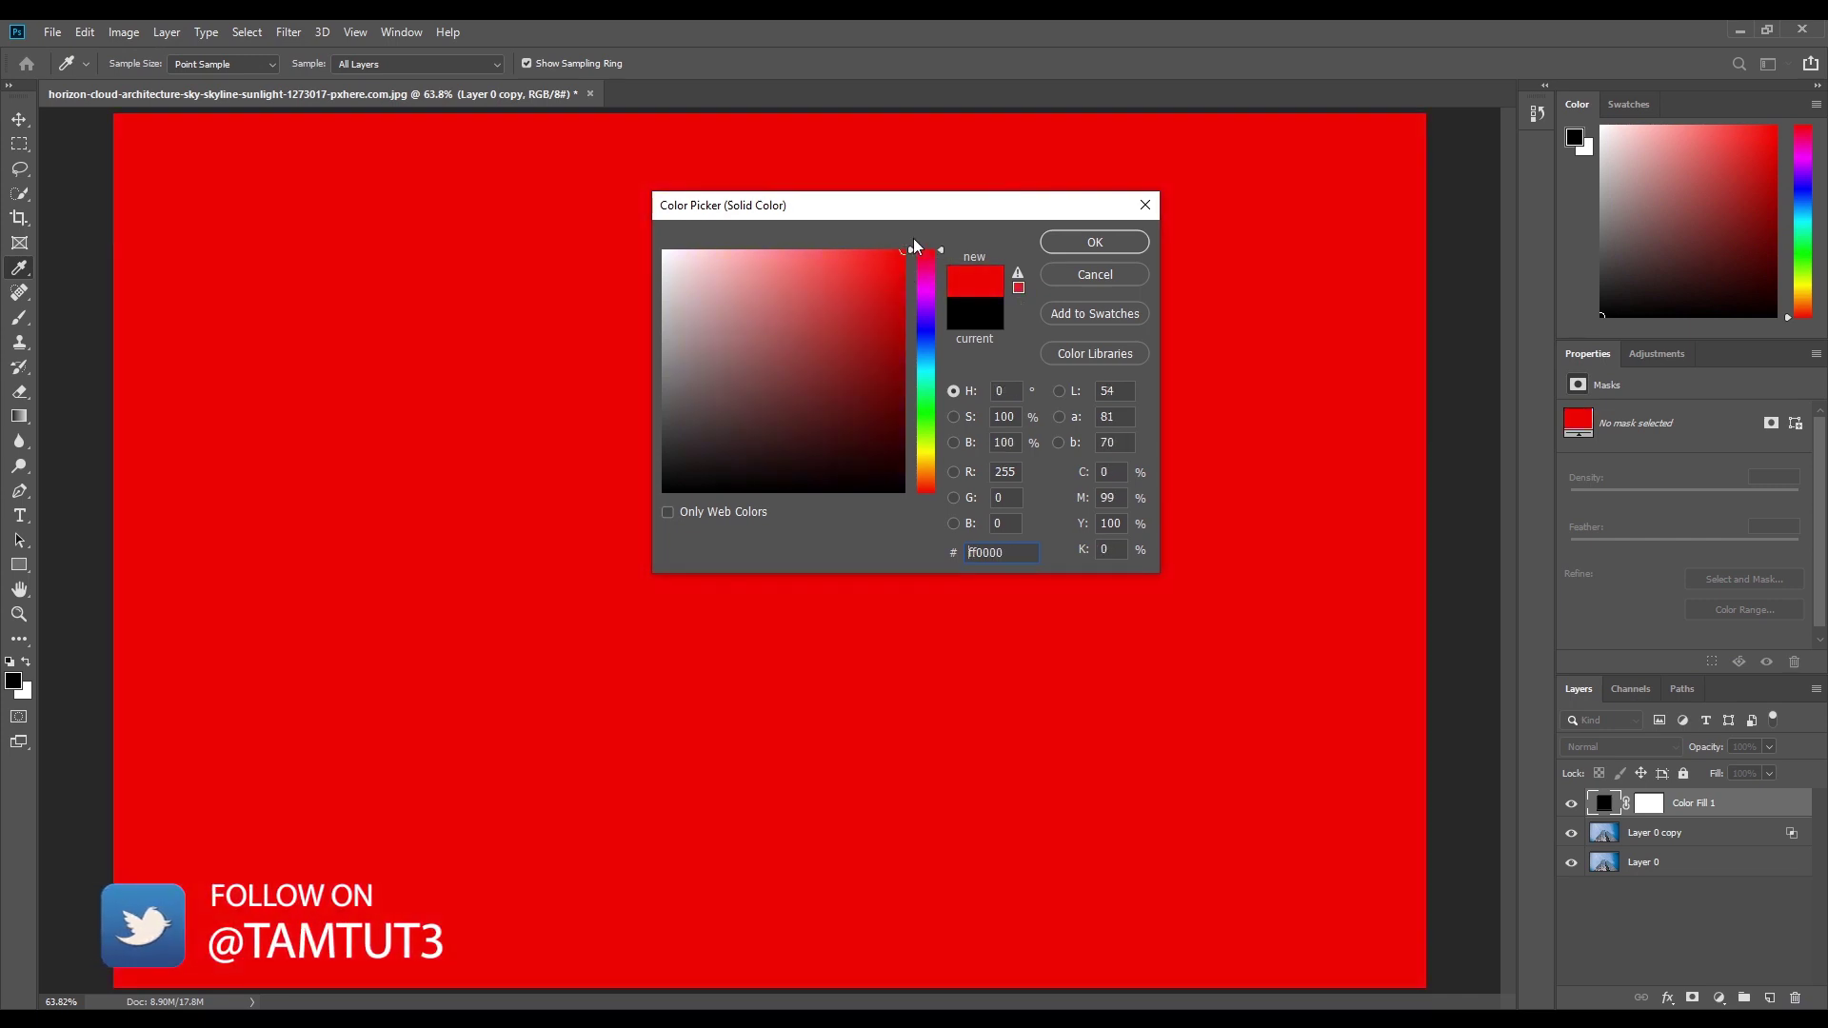
pyautogui.click(1094, 243)
# Move Color Fill 1 below Layer 0 copy and Layer 0 to the top of the stack
pyautogui.moveTo(1609, 803); pyautogui.dragTo(1609, 823)
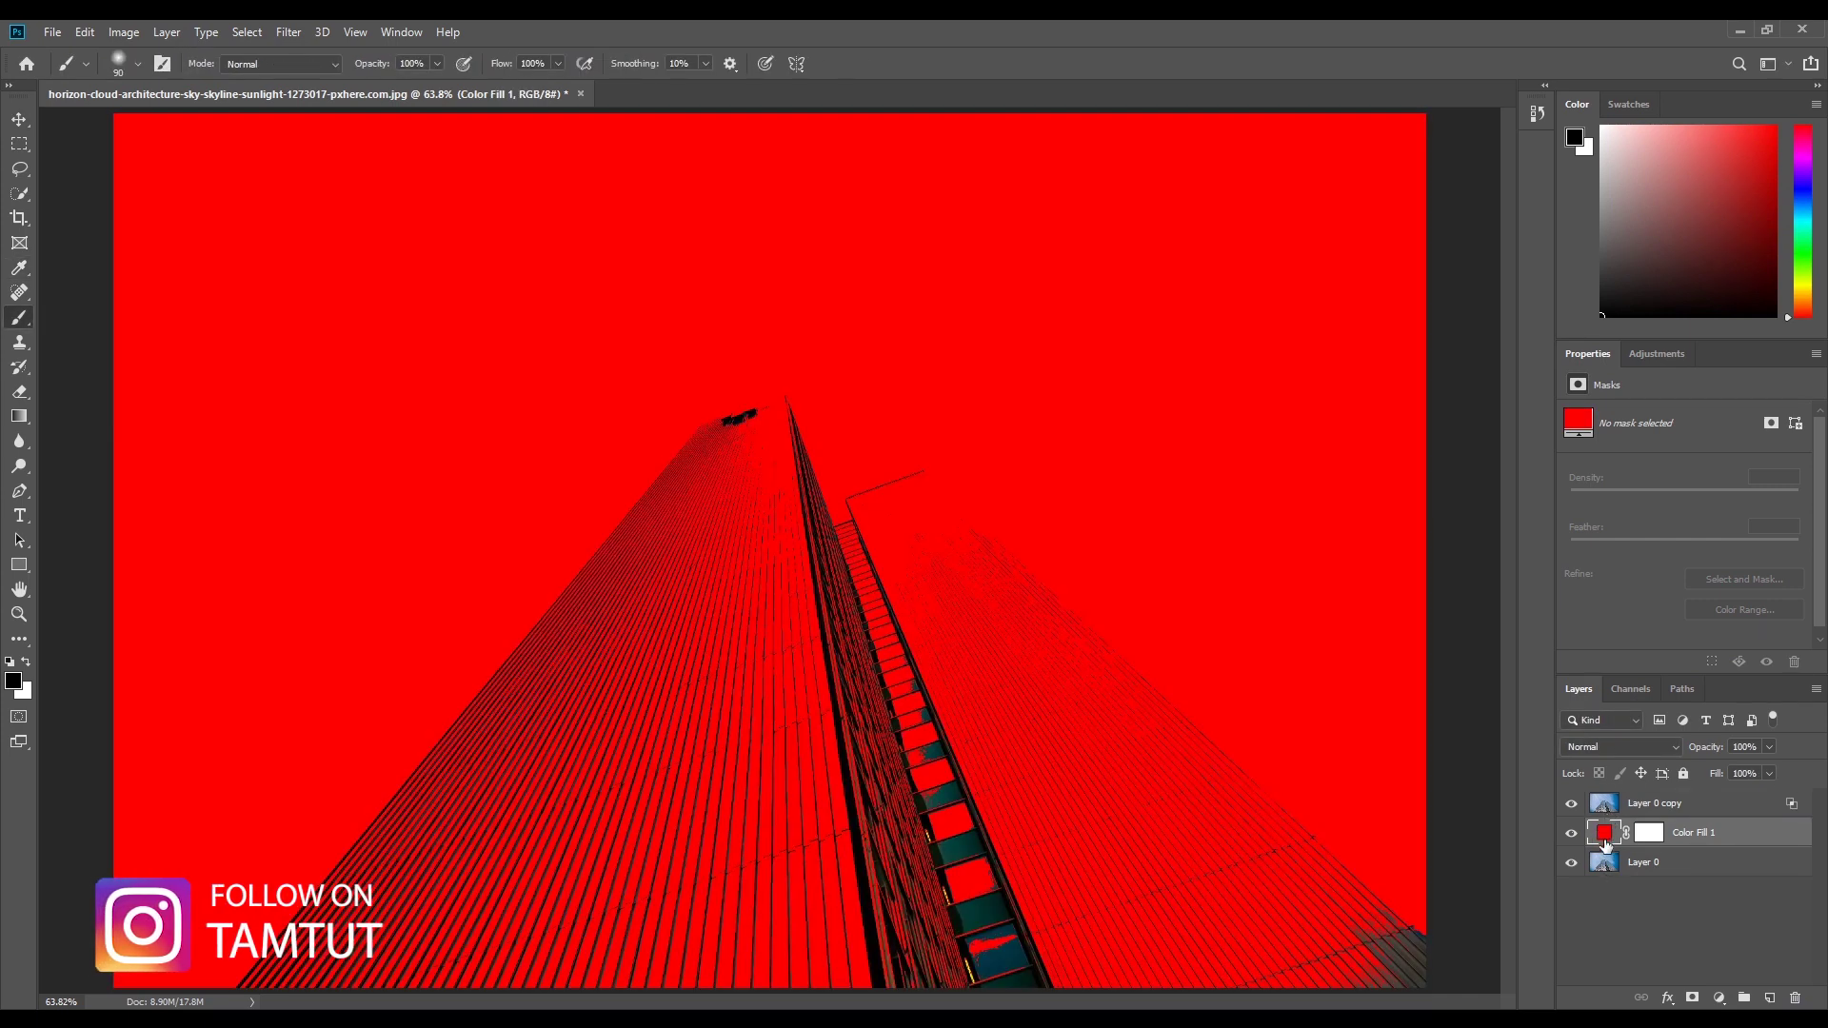
pyautogui.click(1604, 869)
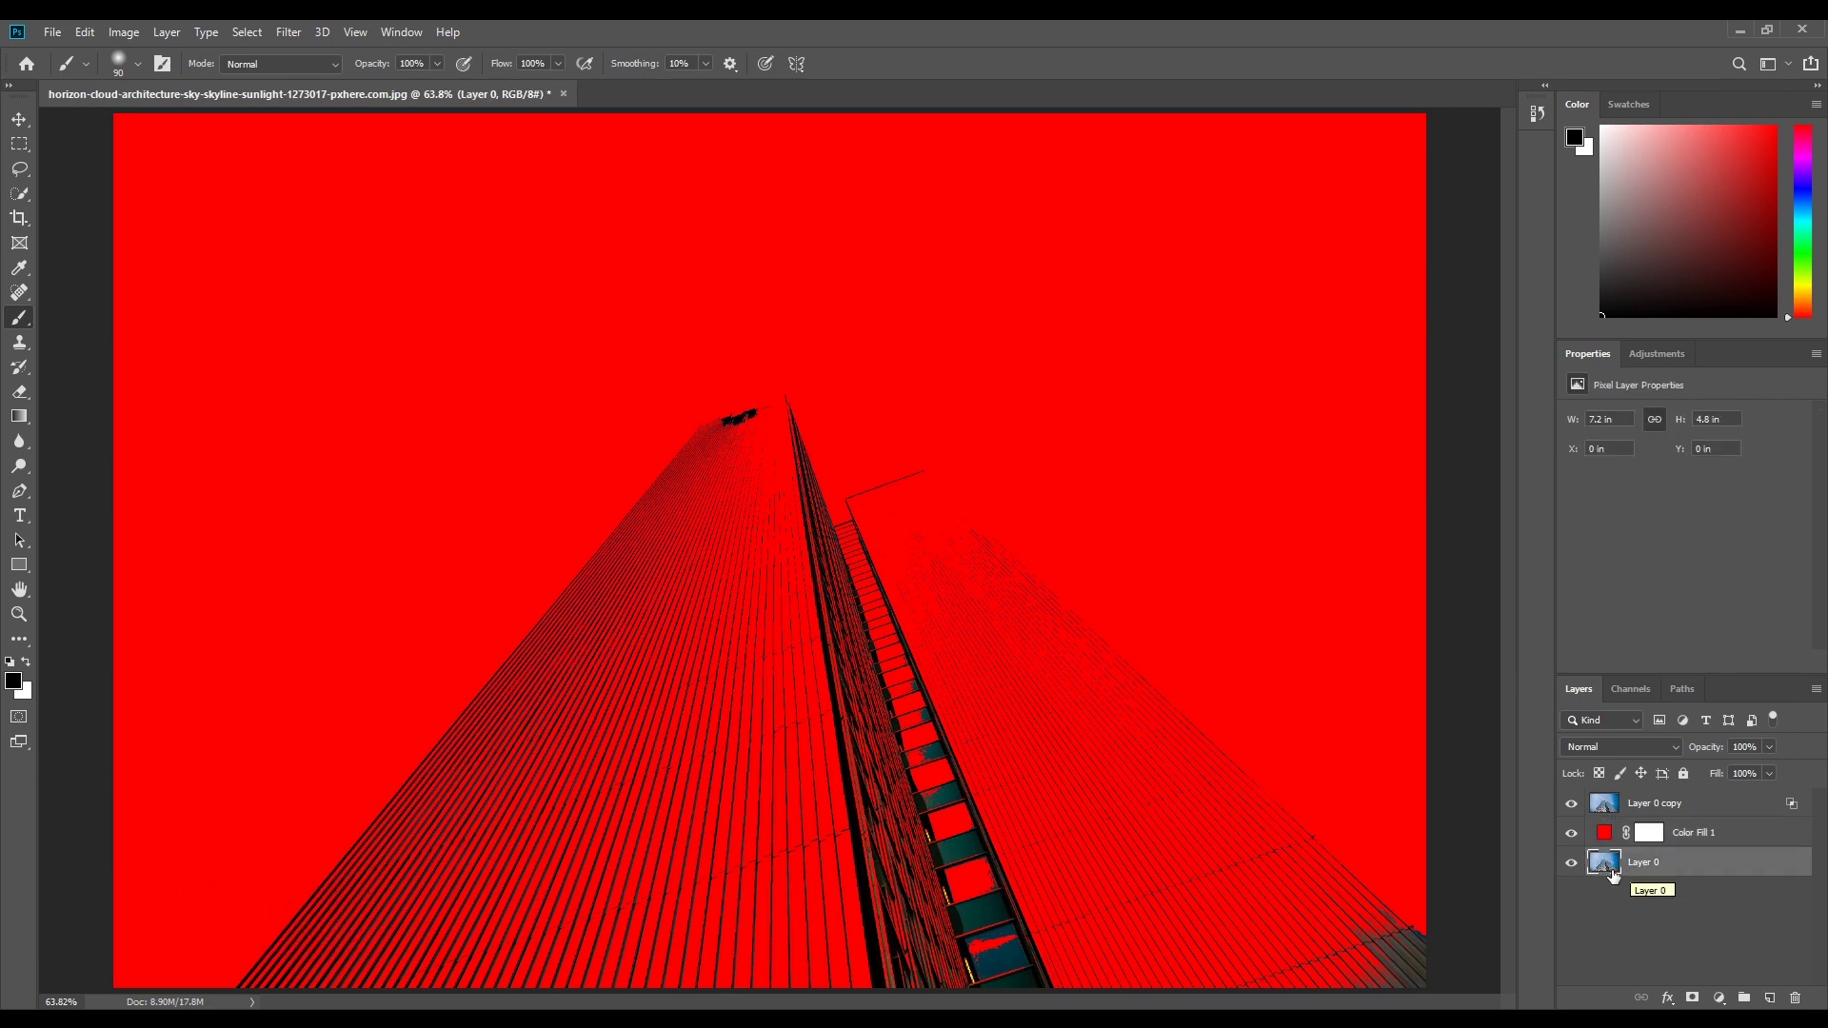
pyautogui.moveTo(1612, 875); pyautogui.dragTo(1616, 800)
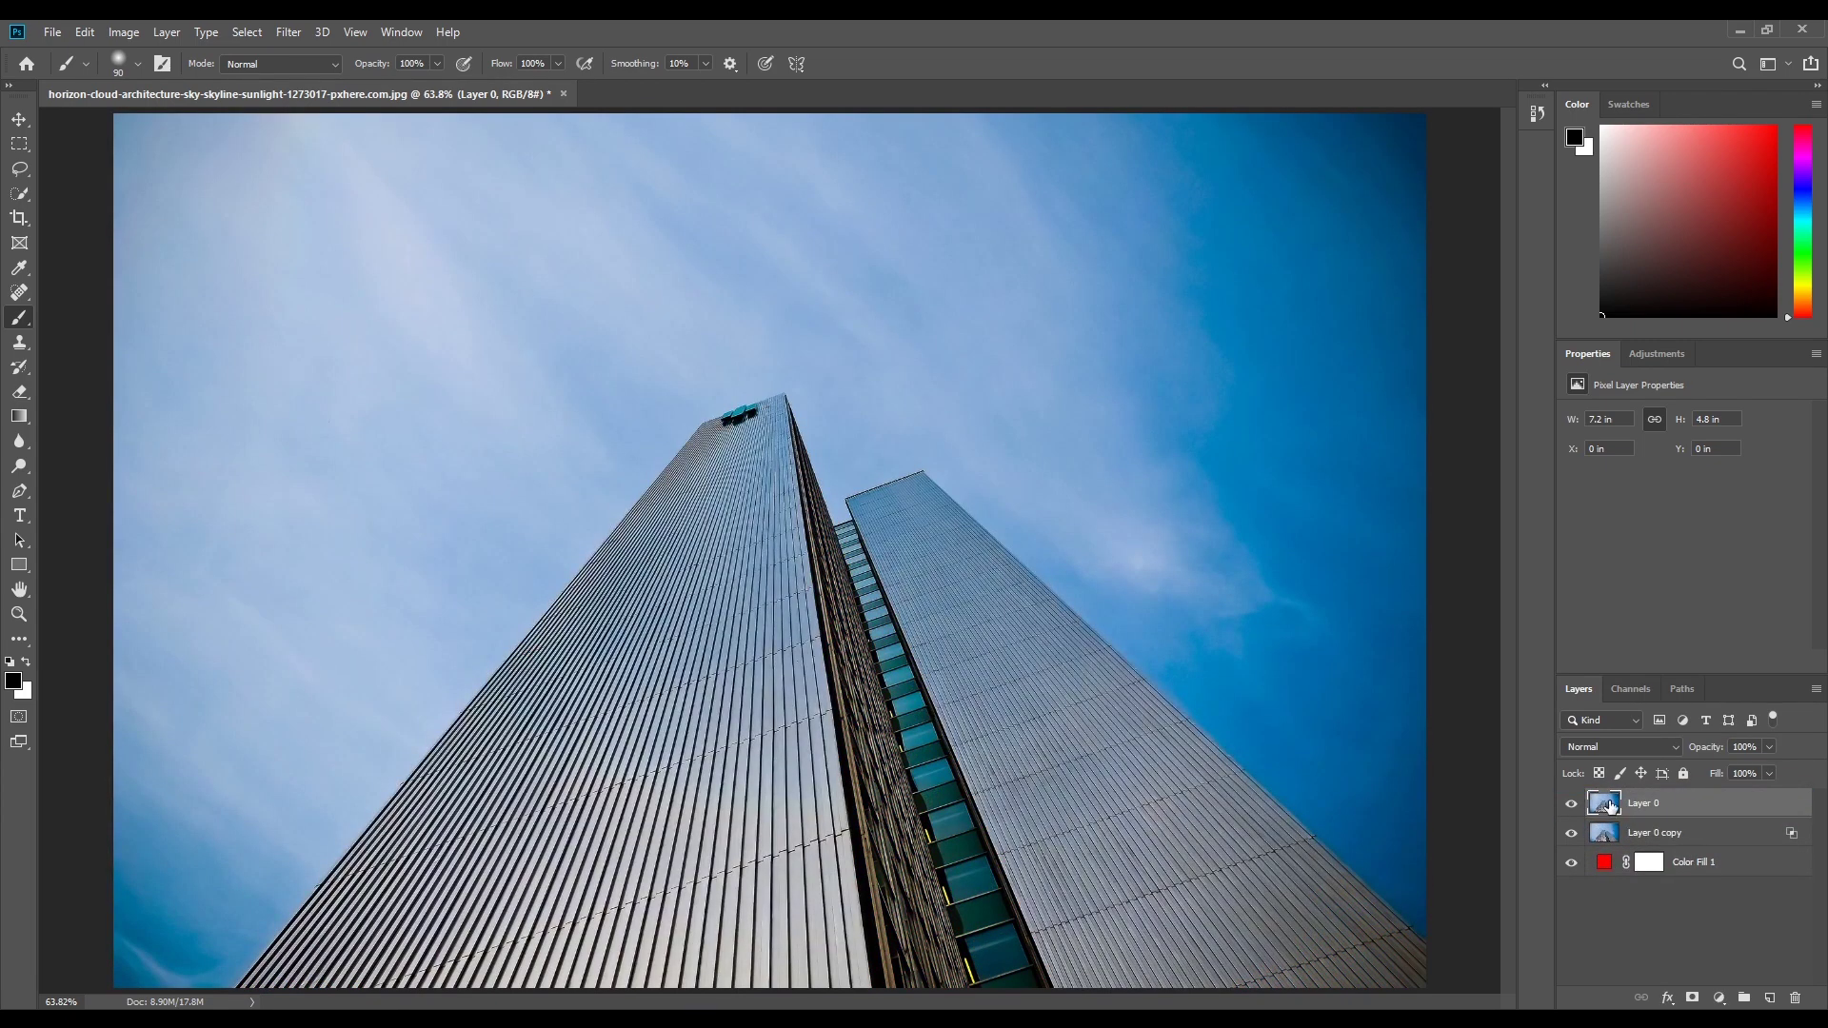
# Give Layer 0 a black mask and paint the towers back in white with a large soft brush
pyautogui.click(1693, 999)
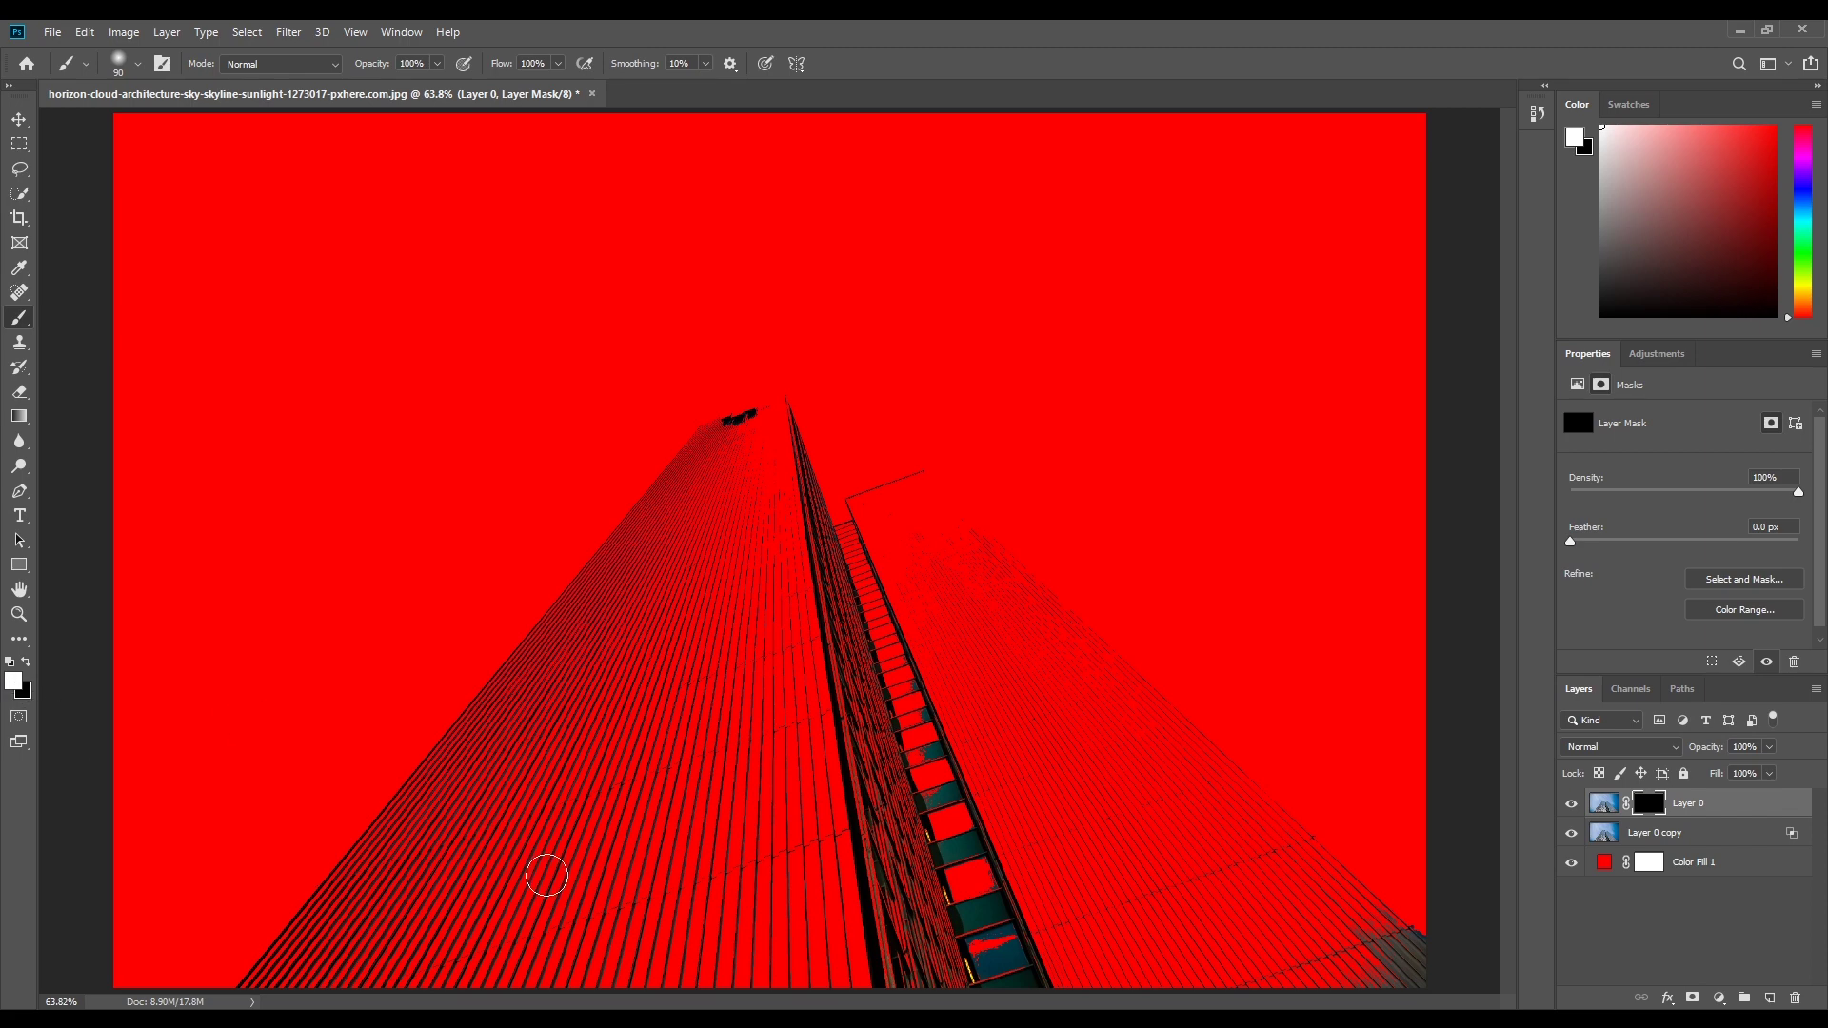
pyautogui.moveTo(546, 876)
pyautogui.mouseDown()
pyautogui.moveTo(729, 616)
pyautogui.moveTo(733, 730)
pyautogui.moveTo(777, 691)
pyautogui.moveTo(801, 599)
pyautogui.moveTo(810, 667)
pyautogui.moveTo(851, 668)
pyautogui.moveTo(901, 772)
pyautogui.moveTo(897, 829)
pyautogui.moveTo(876, 820)
pyautogui.moveTo(866, 848)
pyautogui.moveTo(917, 941)
pyautogui.moveTo(970, 924)
pyautogui.moveTo(963, 857)
pyautogui.moveTo(913, 826)
pyautogui.moveTo(902, 849)
pyautogui.moveTo(945, 789)
pyautogui.moveTo(922, 723)
pyautogui.moveTo(948, 677)
pyautogui.moveTo(884, 611)
pyautogui.moveTo(762, 566)
pyautogui.moveTo(711, 497)
pyautogui.moveTo(399, 952)
pyautogui.moveTo(355, 985)
pyautogui.moveTo(310, 966)
pyautogui.moveTo(251, 998)
pyautogui.moveTo(488, 732)
pyautogui.moveTo(586, 790)
pyautogui.mouseUp()
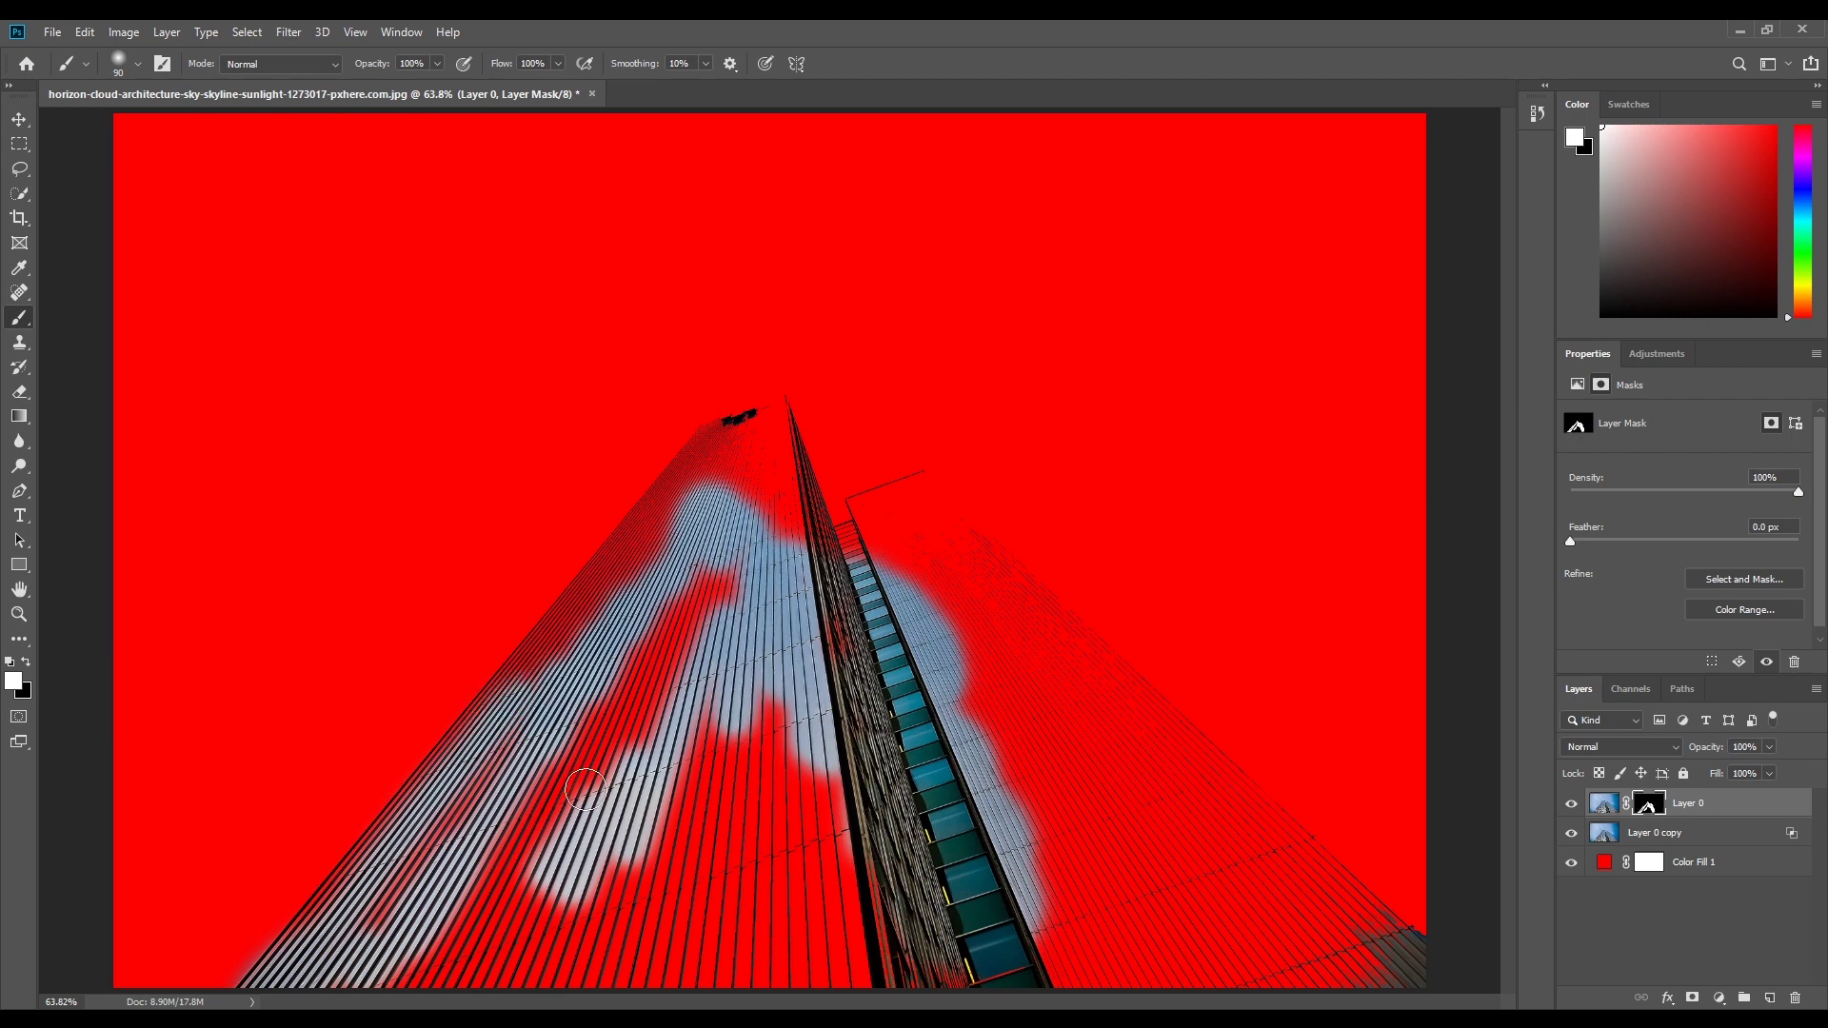
pyautogui.press(']')
pyautogui.press(']')
pyautogui.press(']')
pyautogui.press(']')
pyautogui.press(']')
pyautogui.press(']')
pyautogui.press(']')
pyautogui.press(']')
pyautogui.press(']')
pyautogui.moveTo(671, 657)
pyautogui.mouseDown()
pyautogui.moveTo(688, 746)
pyautogui.moveTo(752, 857)
pyautogui.moveTo(409, 952)
pyautogui.moveTo(420, 999)
pyautogui.moveTo(362, 867)
pyautogui.moveTo(428, 742)
pyautogui.moveTo(571, 586)
pyautogui.moveTo(753, 576)
pyautogui.moveTo(837, 476)
pyautogui.moveTo(752, 452)
pyautogui.moveTo(854, 616)
pyautogui.moveTo(914, 533)
pyautogui.moveTo(1028, 724)
pyautogui.moveTo(934, 695)
pyautogui.moveTo(1171, 914)
pyautogui.moveTo(762, 952)
pyautogui.mouseUp()
pyautogui.hotkey('ctrl', '-')
# Show the red Color Fill 1 backdrop to check the cut-out edges
pyautogui.press('v')
pyautogui.click(1571, 861)
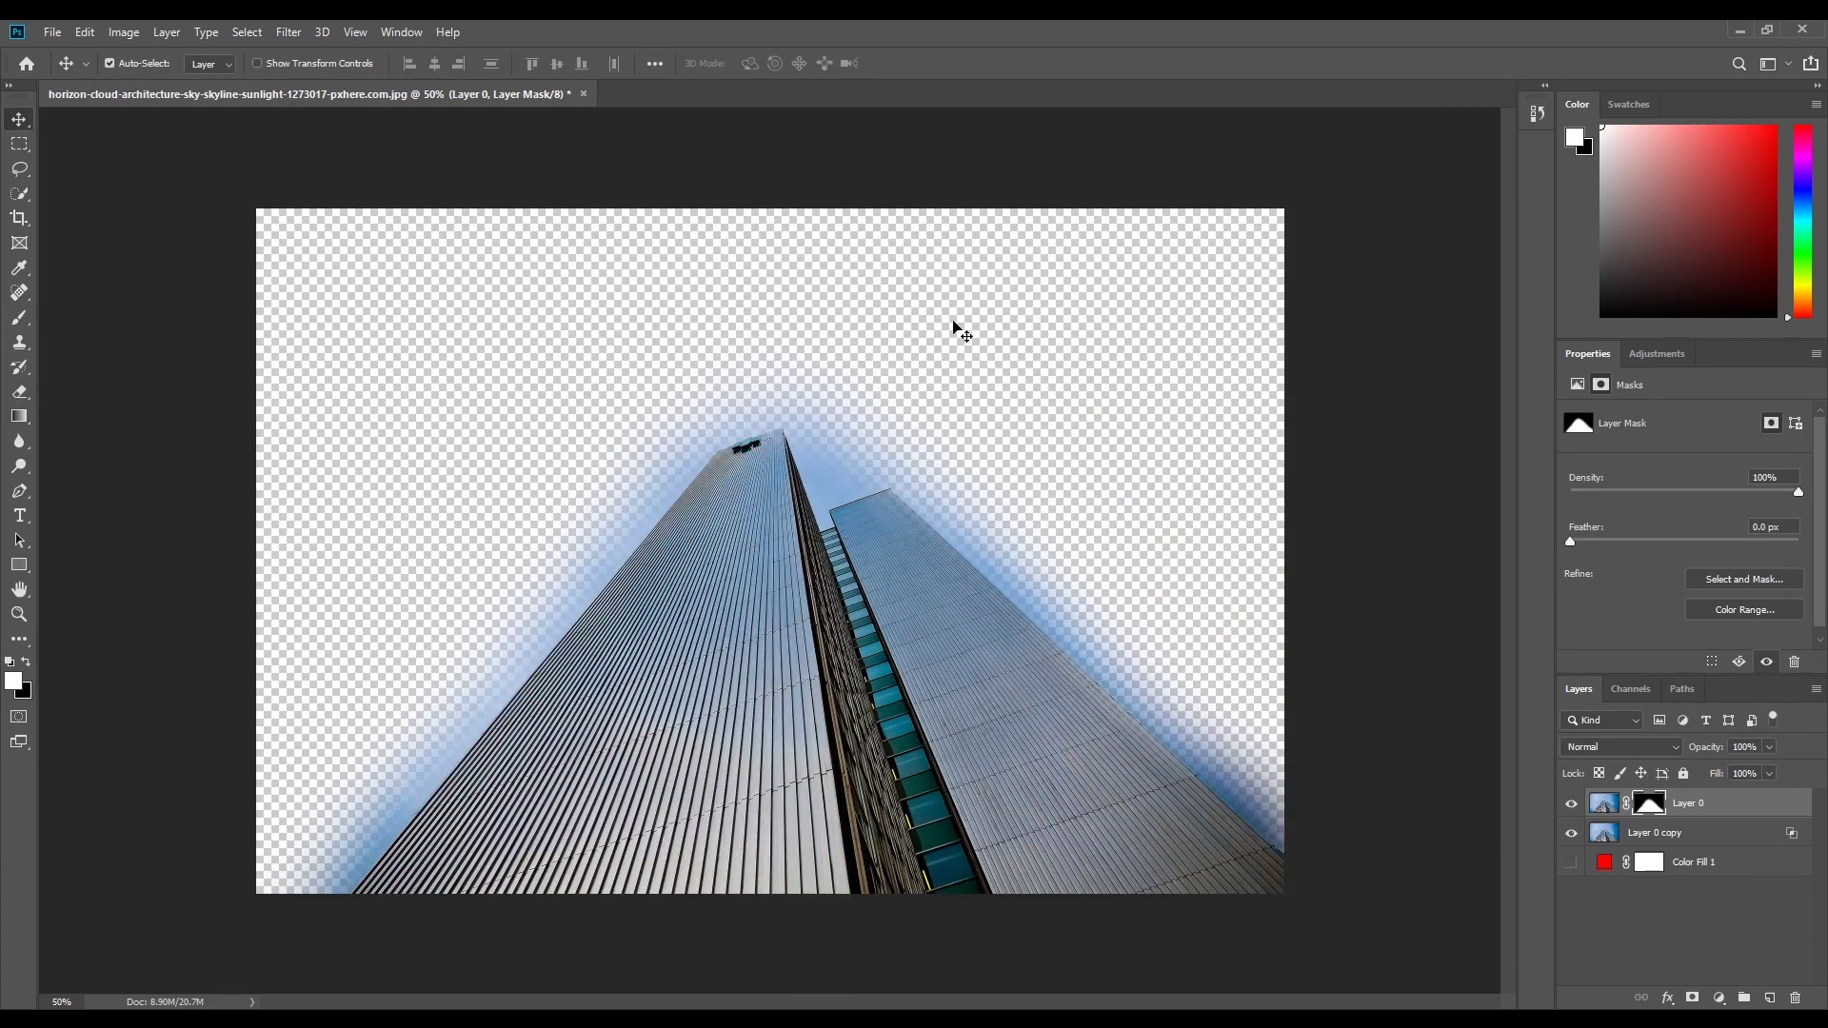
pyautogui.click(1571, 862)
pyautogui.scroll(5, 783, 424)
# Trace the towers' outline with a closed Pen-tool path
pyautogui.press('p')
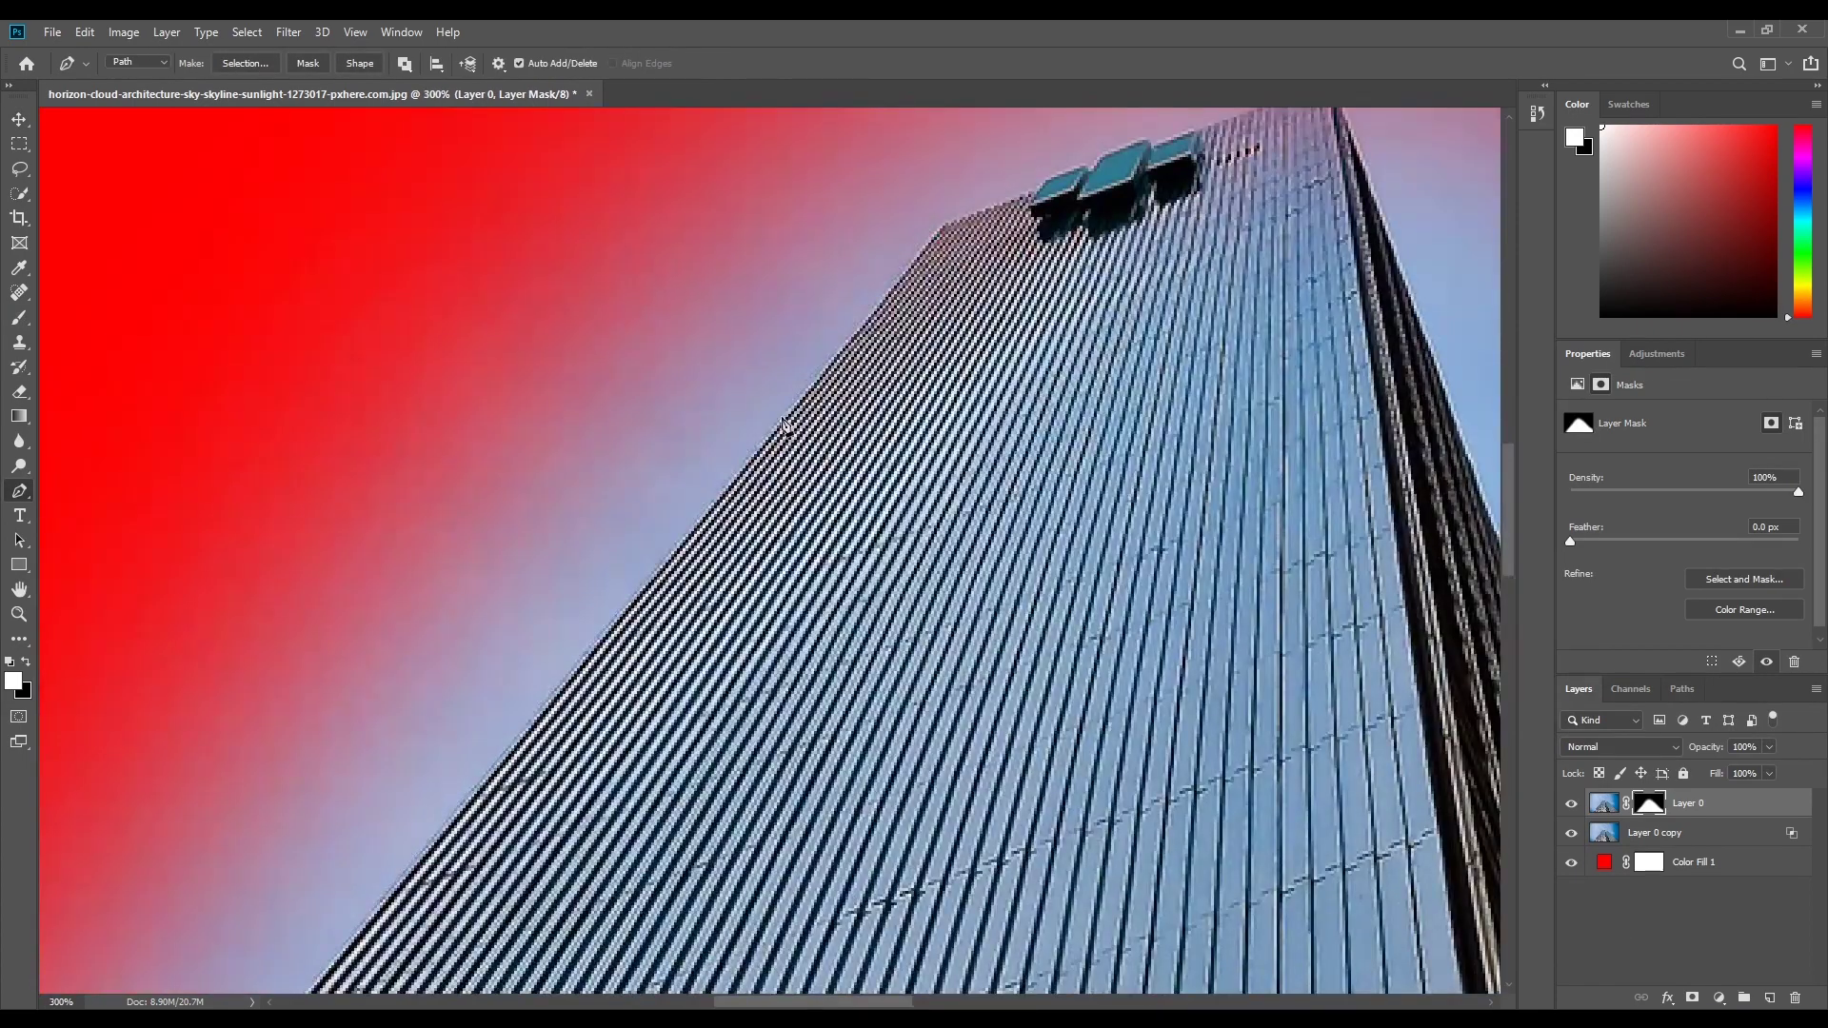
pyautogui.scroll(-3, 784, 424)
pyautogui.click(623, 505)
pyautogui.click(739, 463)
pyautogui.click(1013, 376)
pyautogui.scroll(3, 1019, 371)
pyautogui.click(859, 564)
pyautogui.click(943, 795)
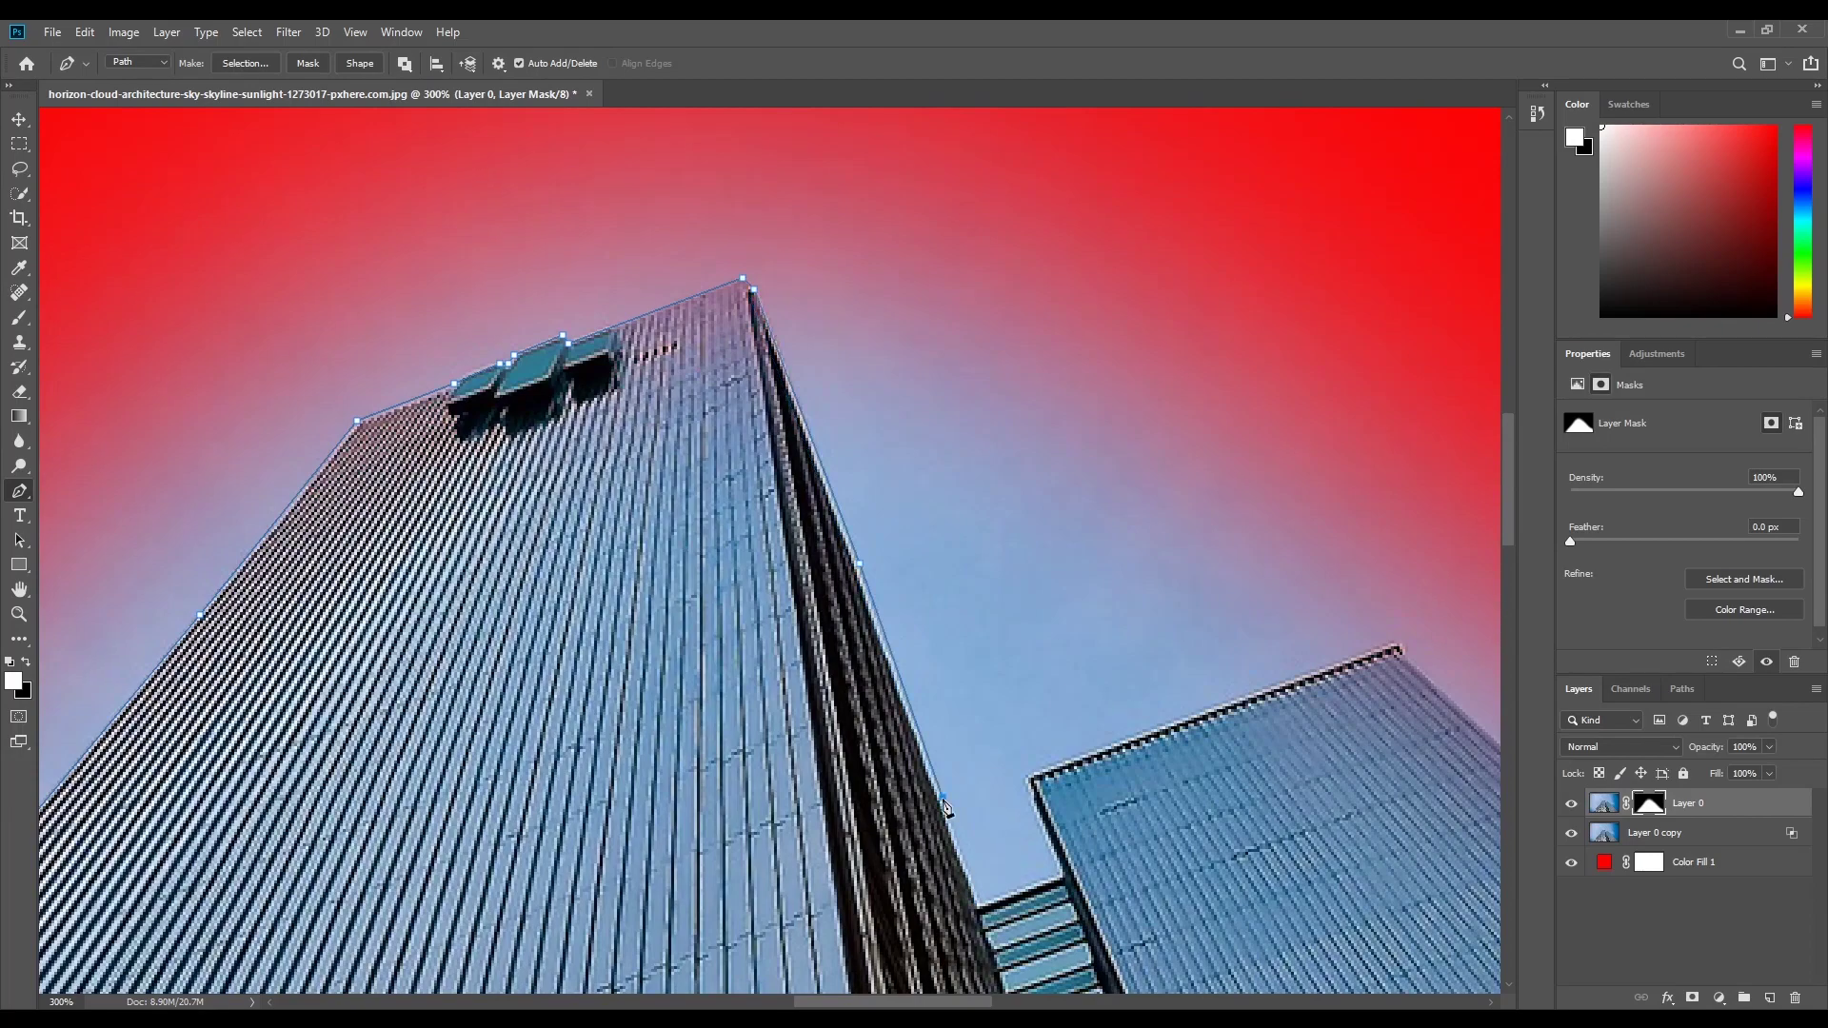
pyautogui.hscroll(10, 810, 695)
pyautogui.scroll(-8, 723, 752)
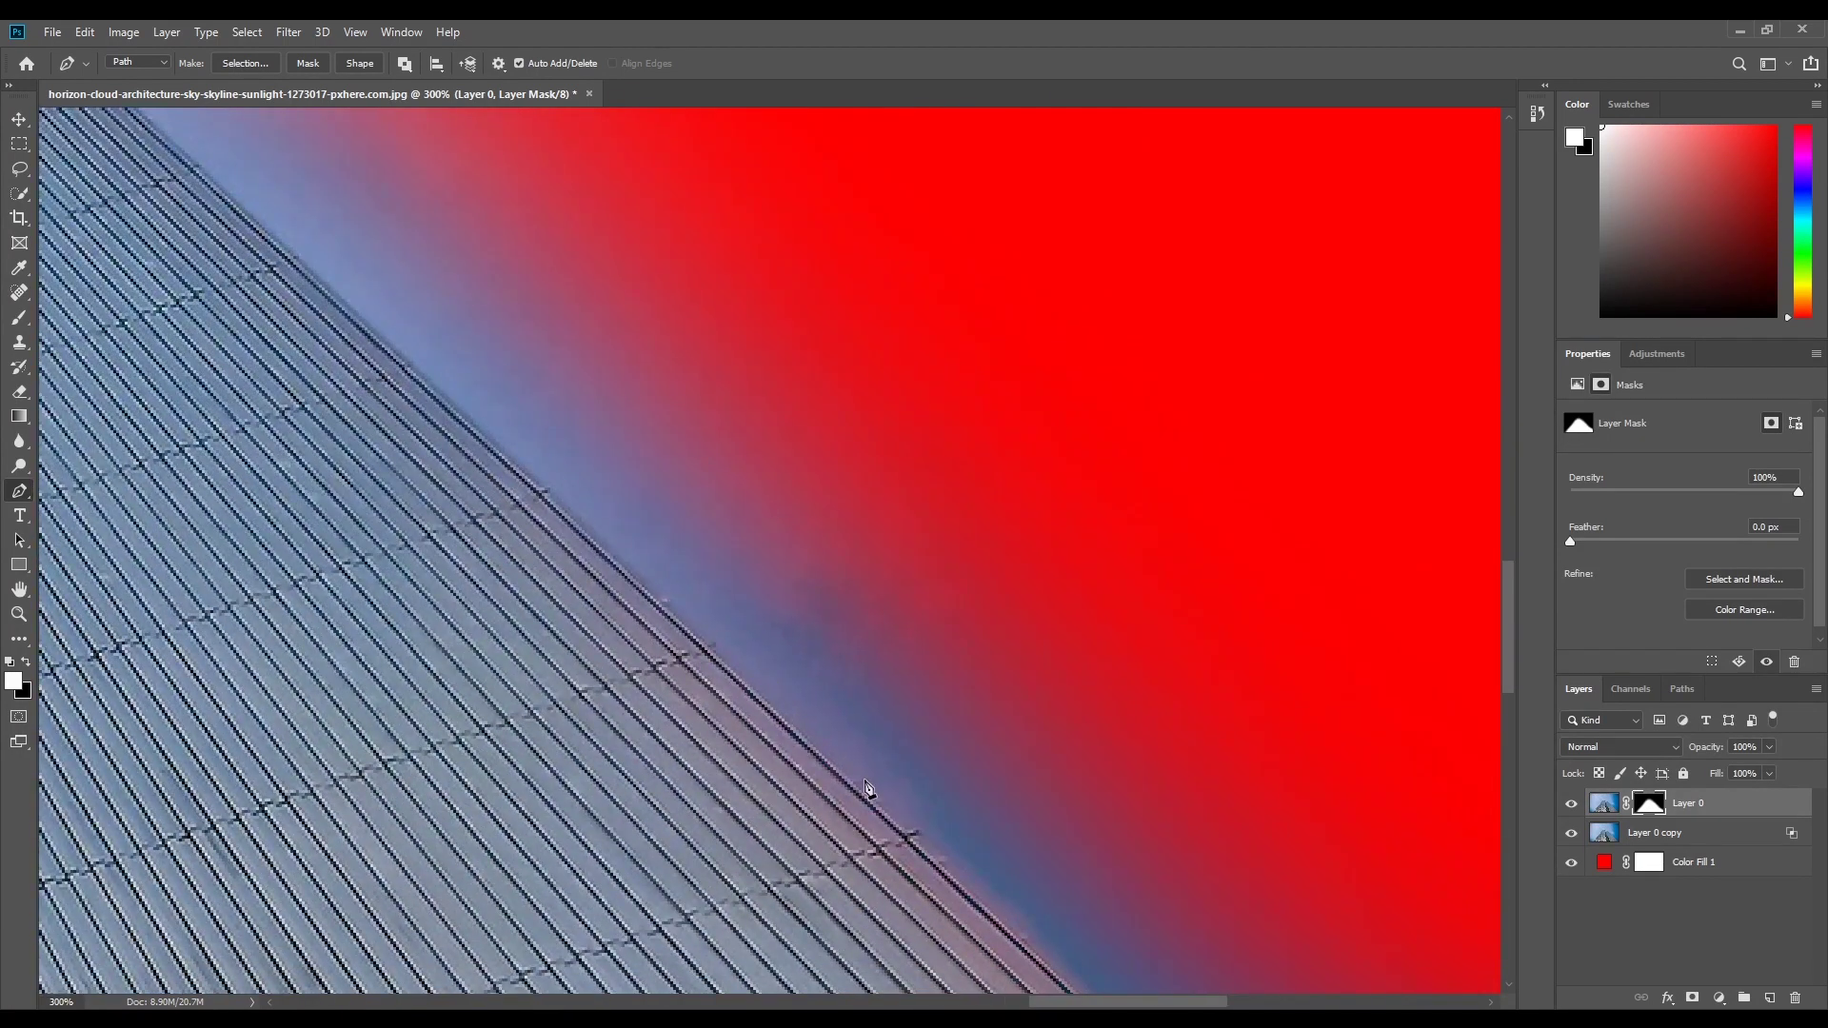
pyautogui.scroll(2, 653, 706)
pyautogui.scroll(-3, 1093, 734)
pyautogui.scroll(-2, 368, 559)
pyautogui.click(367, 558)
# Turn the path into a selection, mask out the sky in black, and hide Color Fill 1
pyautogui.hotkey('ctrl', 'Return')
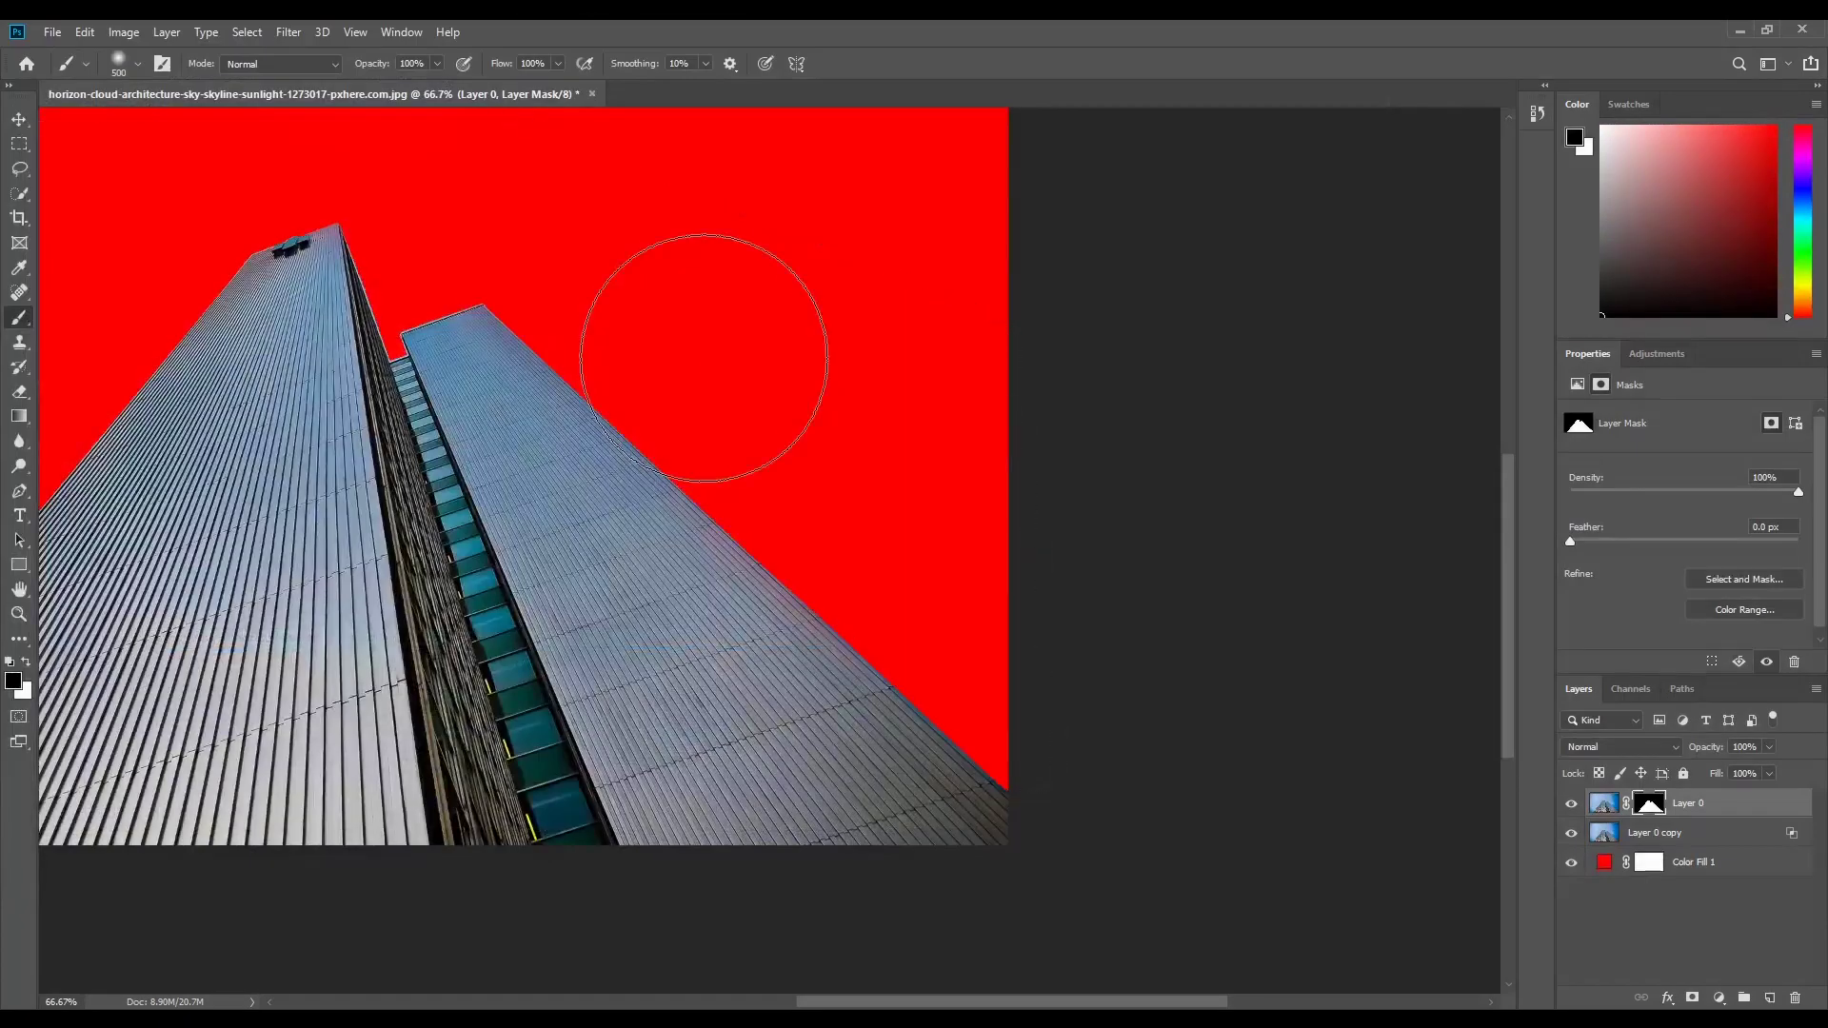
pyautogui.press('v')
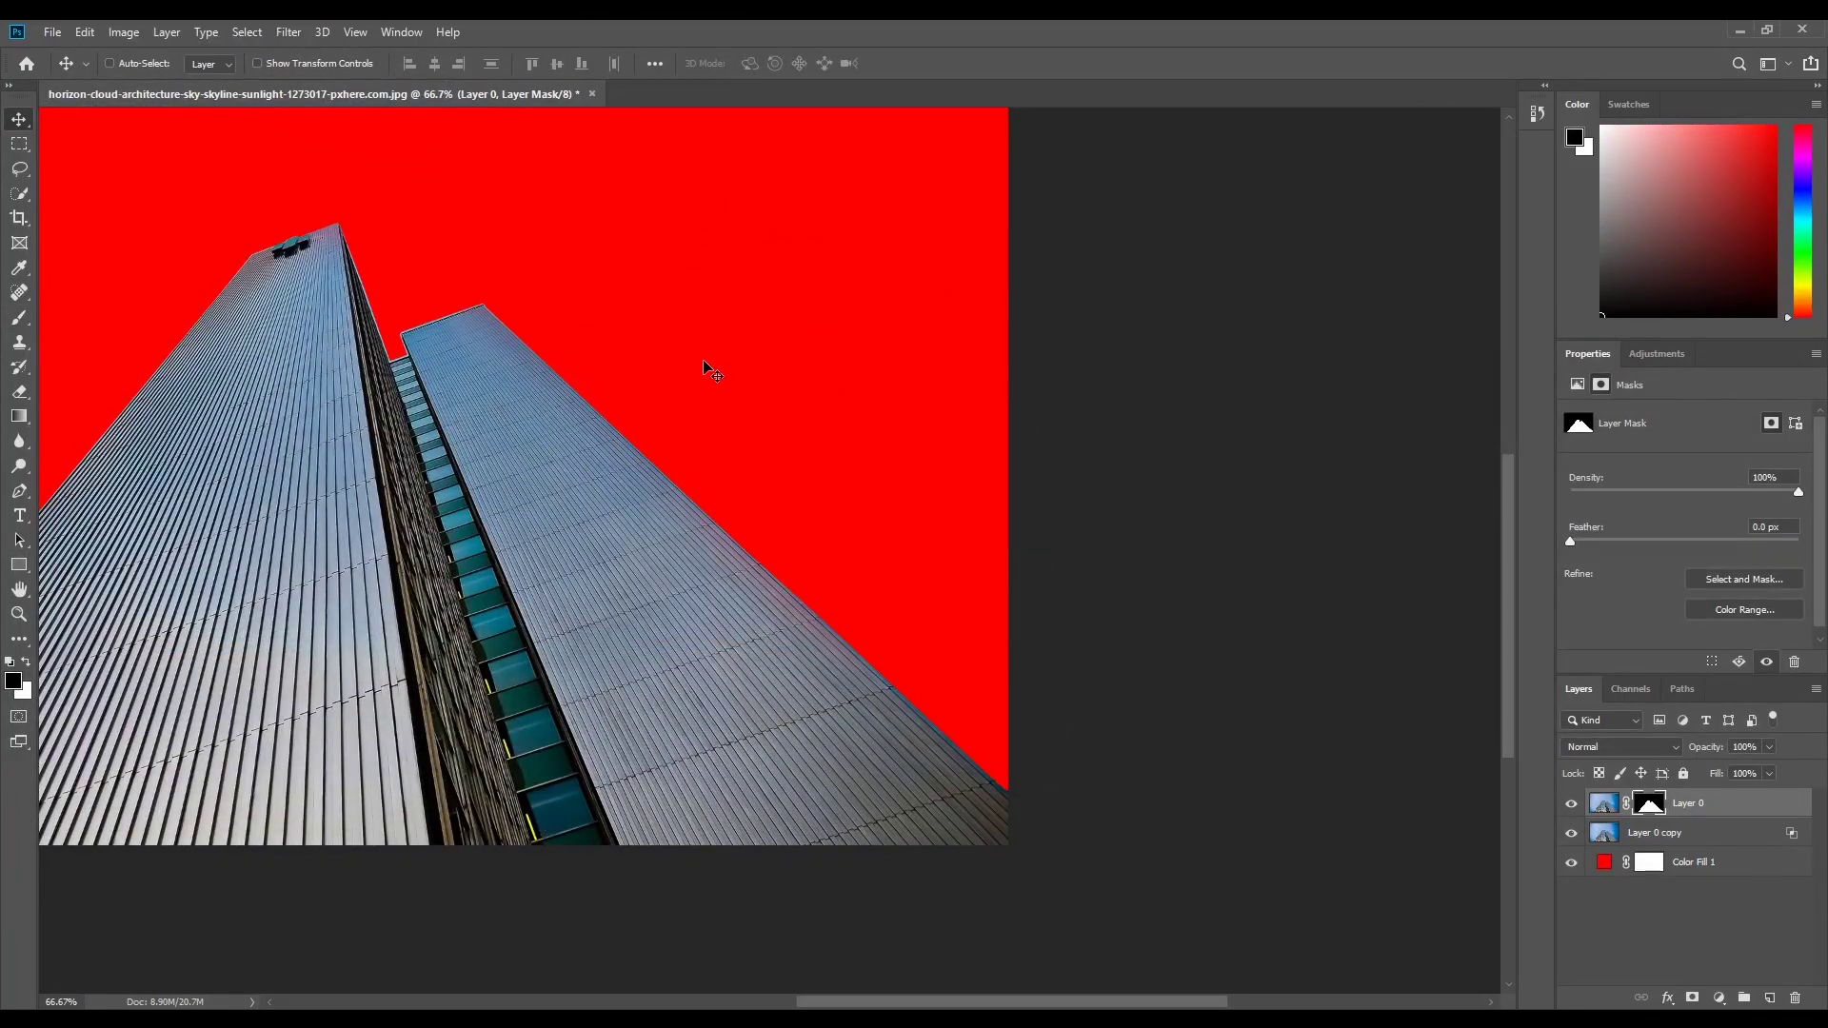
pyautogui.hotkey('ctrl', '0')
pyautogui.click(1572, 863)
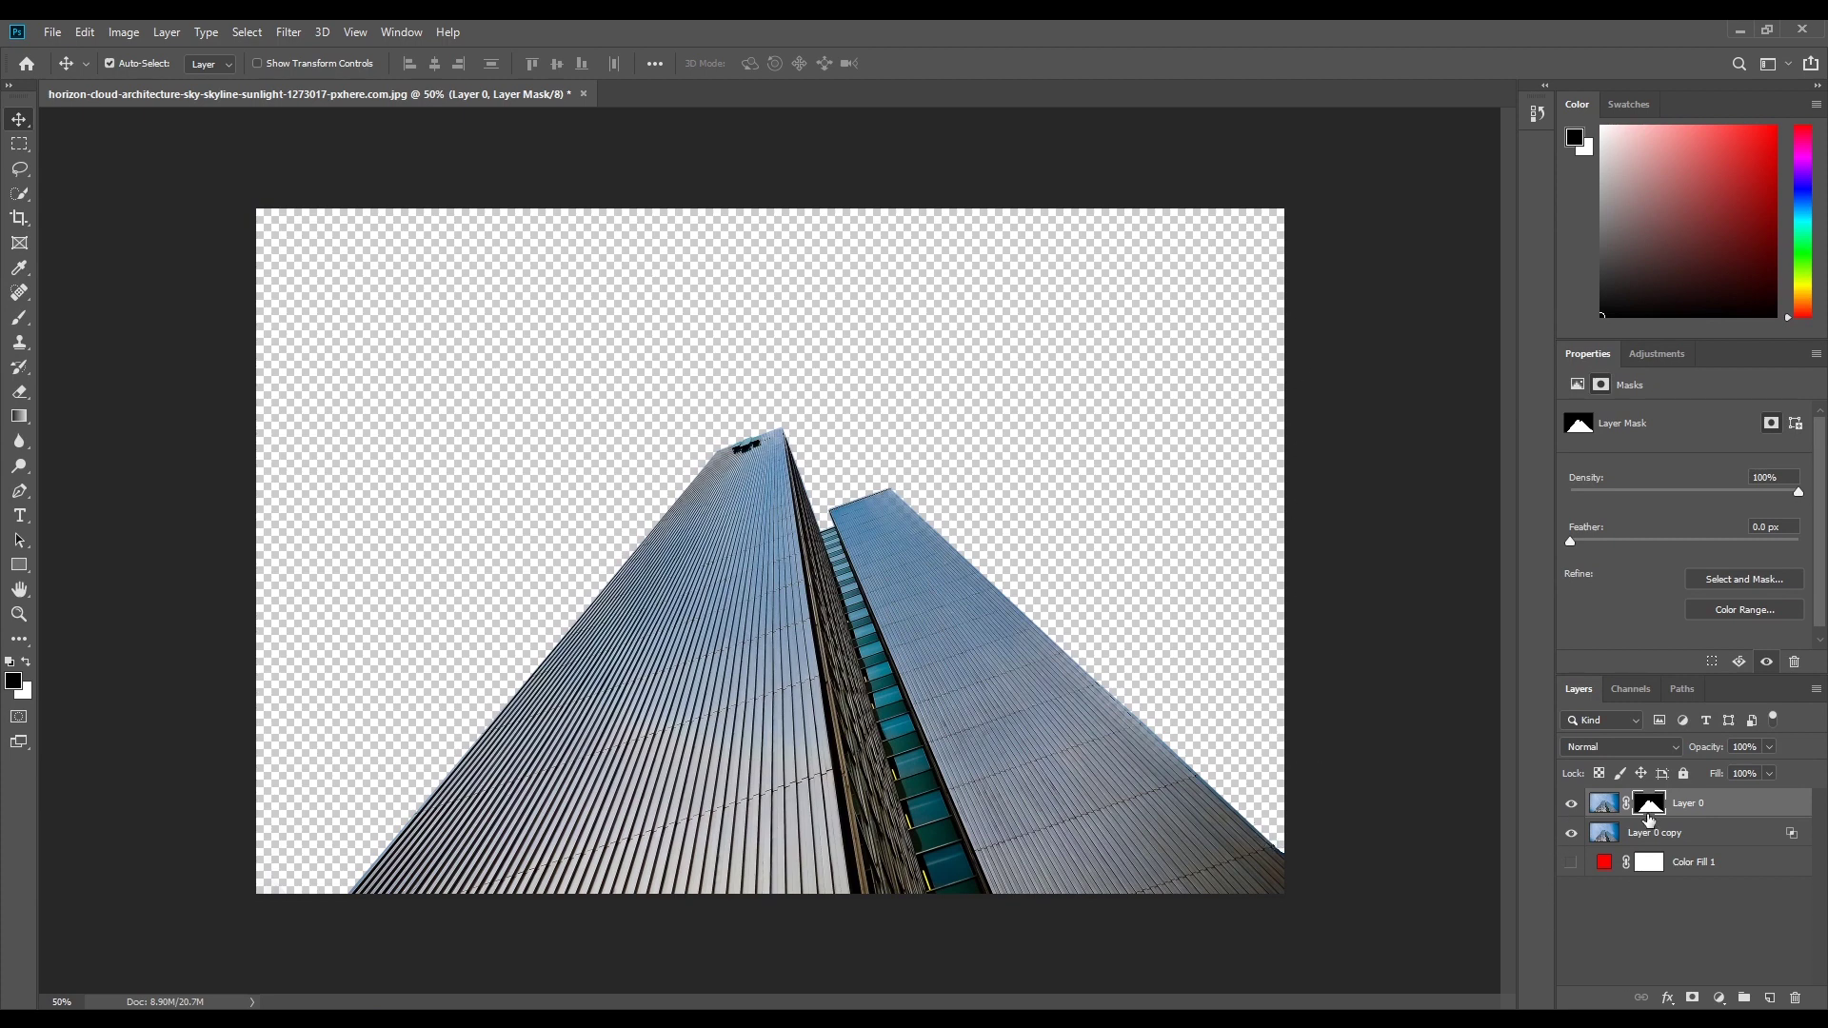
pyautogui.keyDown('shift'); pyautogui.click(1650, 811); pyautogui.keyUp('shift')
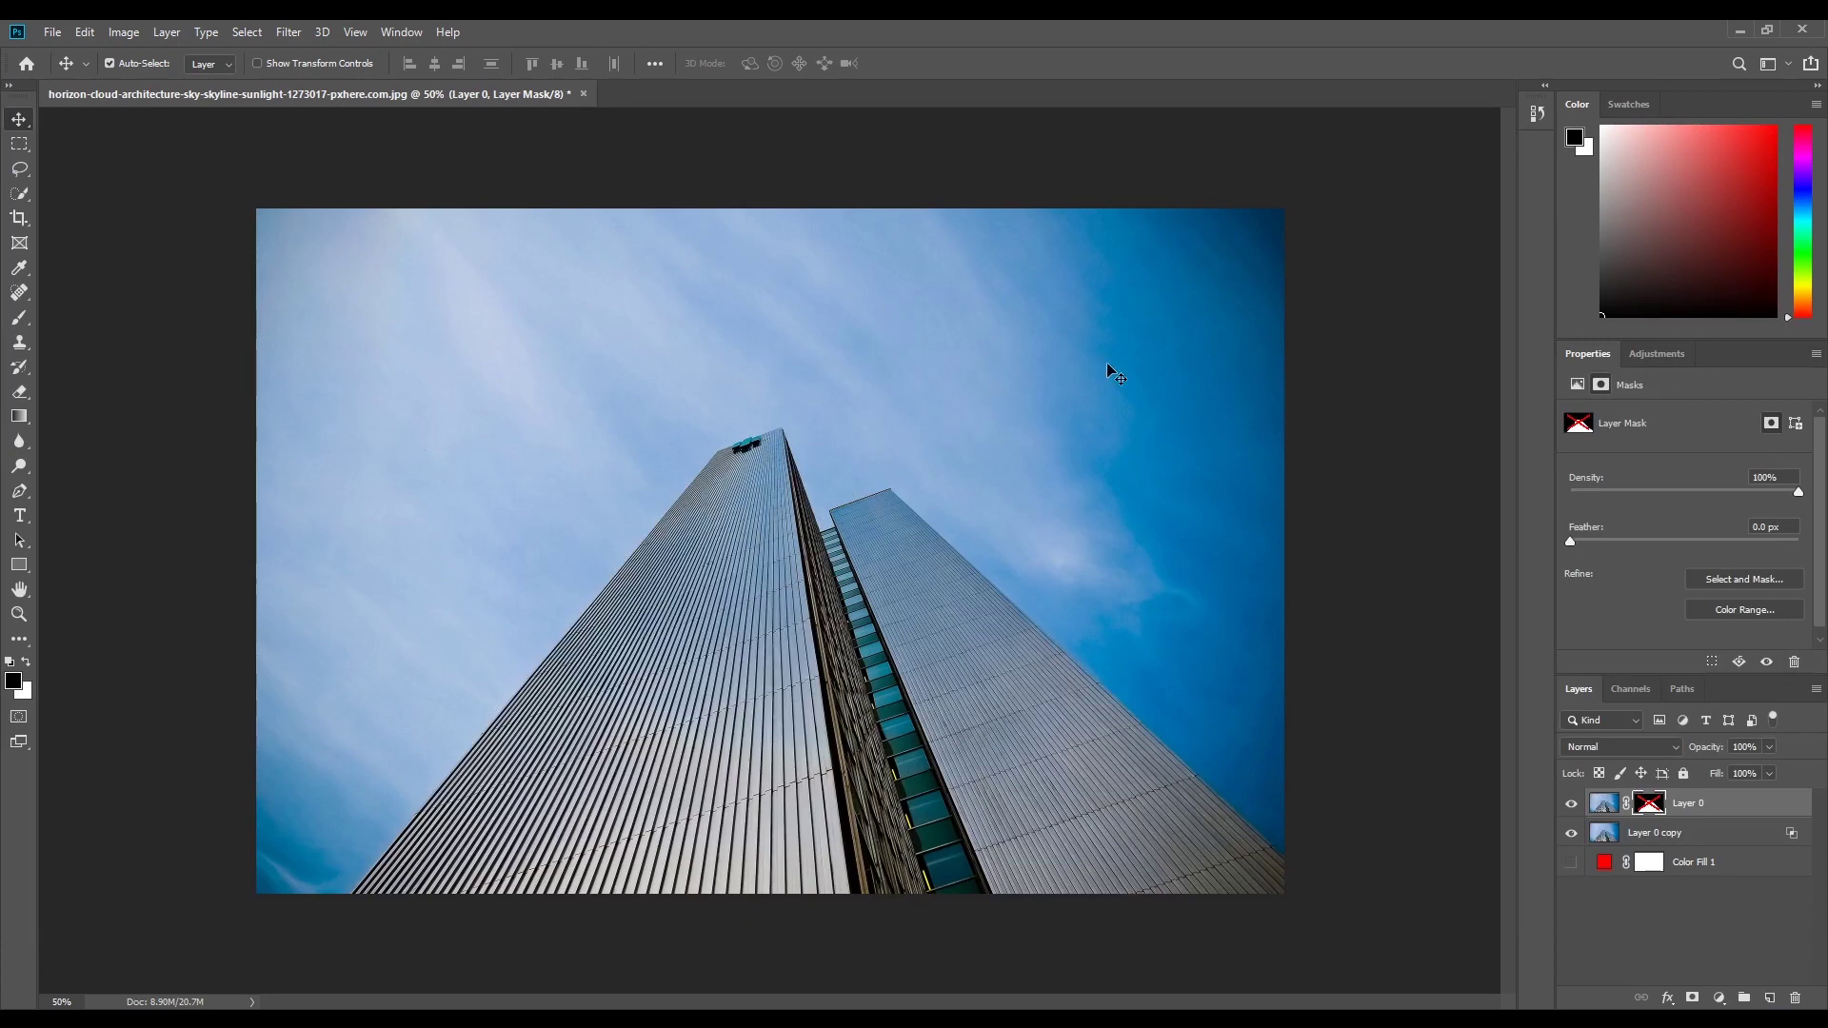
pyautogui.keyDown('shift'); pyautogui.click(1649, 808); pyautogui.keyUp('shift')
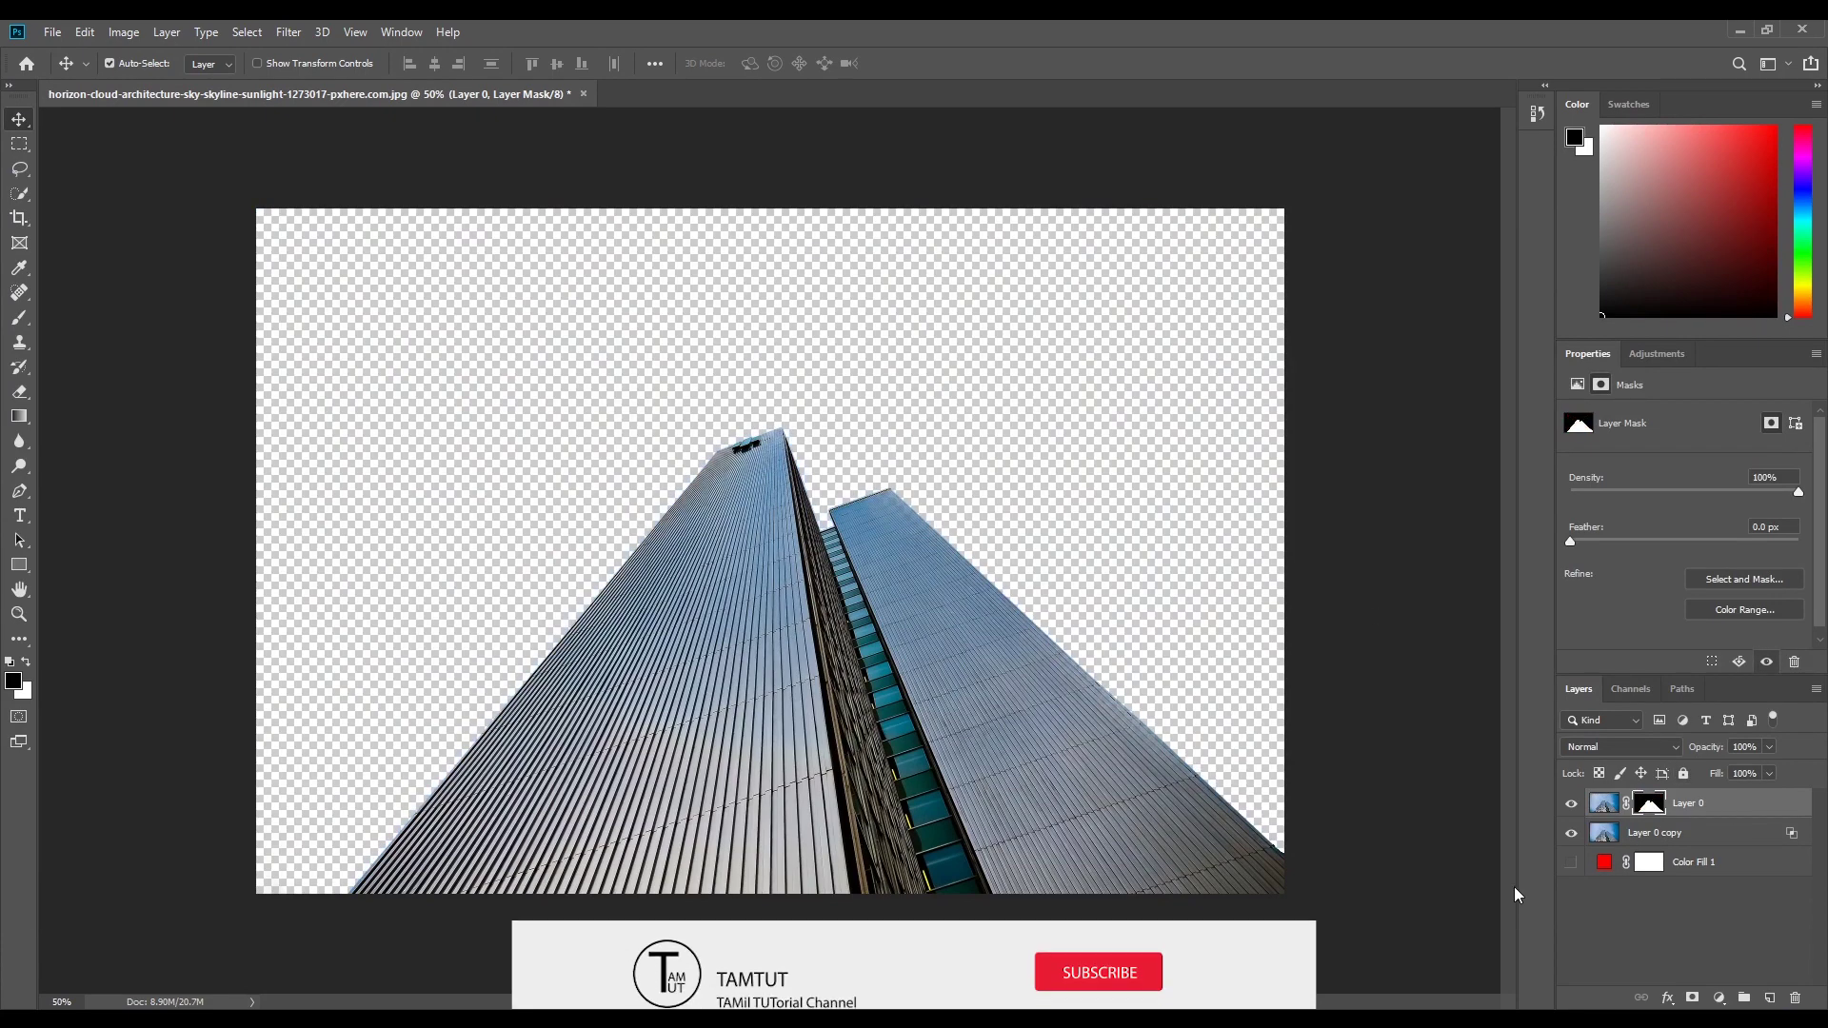
pyautogui.click(1570, 808)
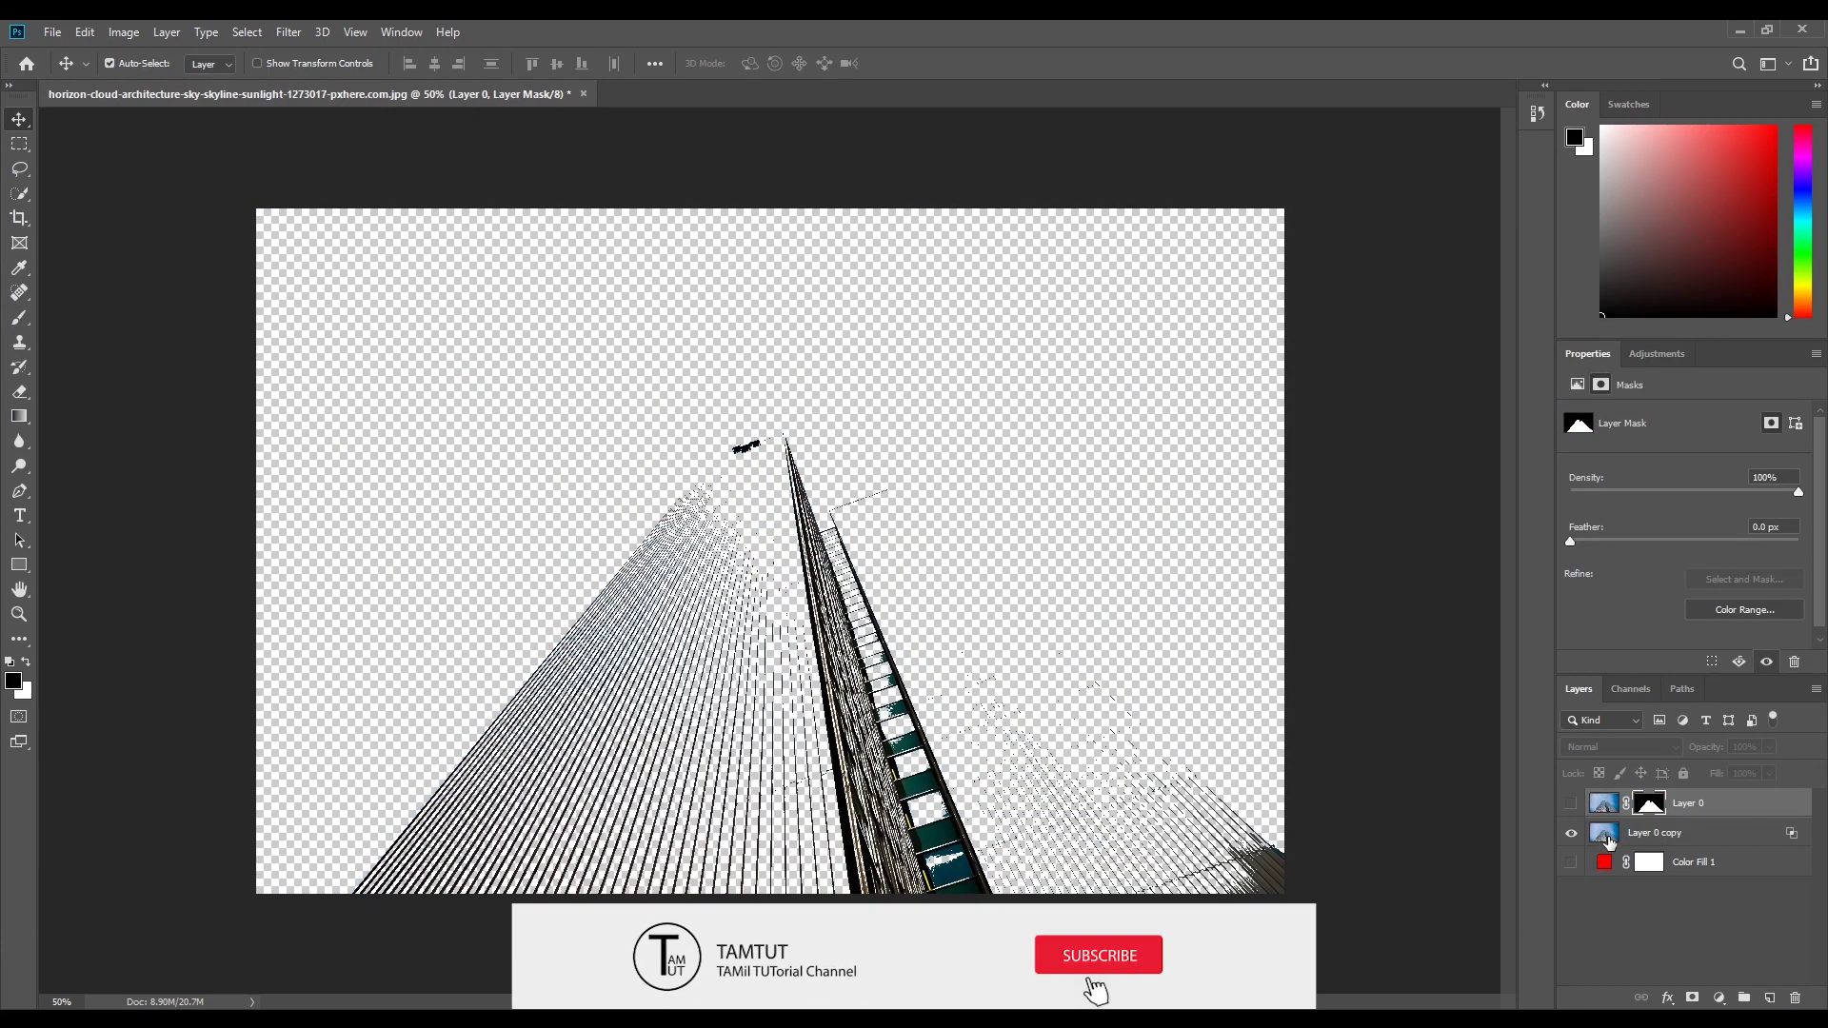
pyautogui.click(1571, 803)
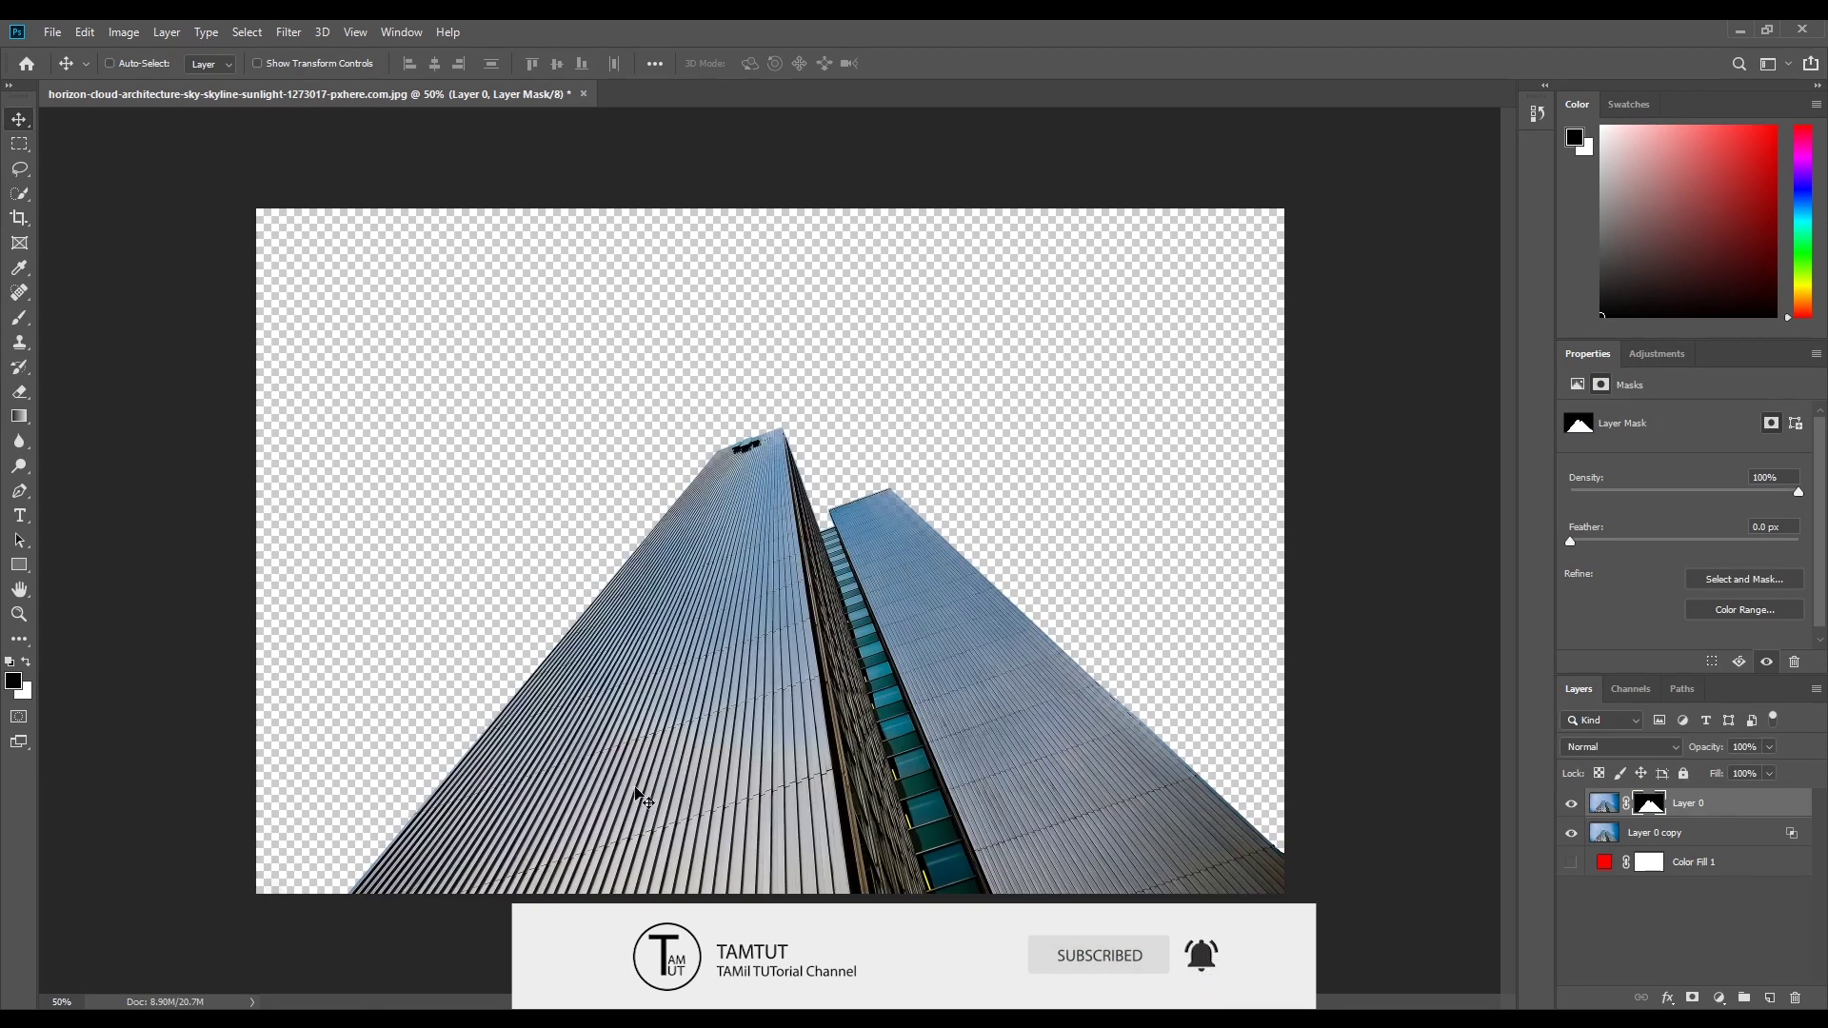
pyautogui.hotkey('shift', 'ctrl', 's')
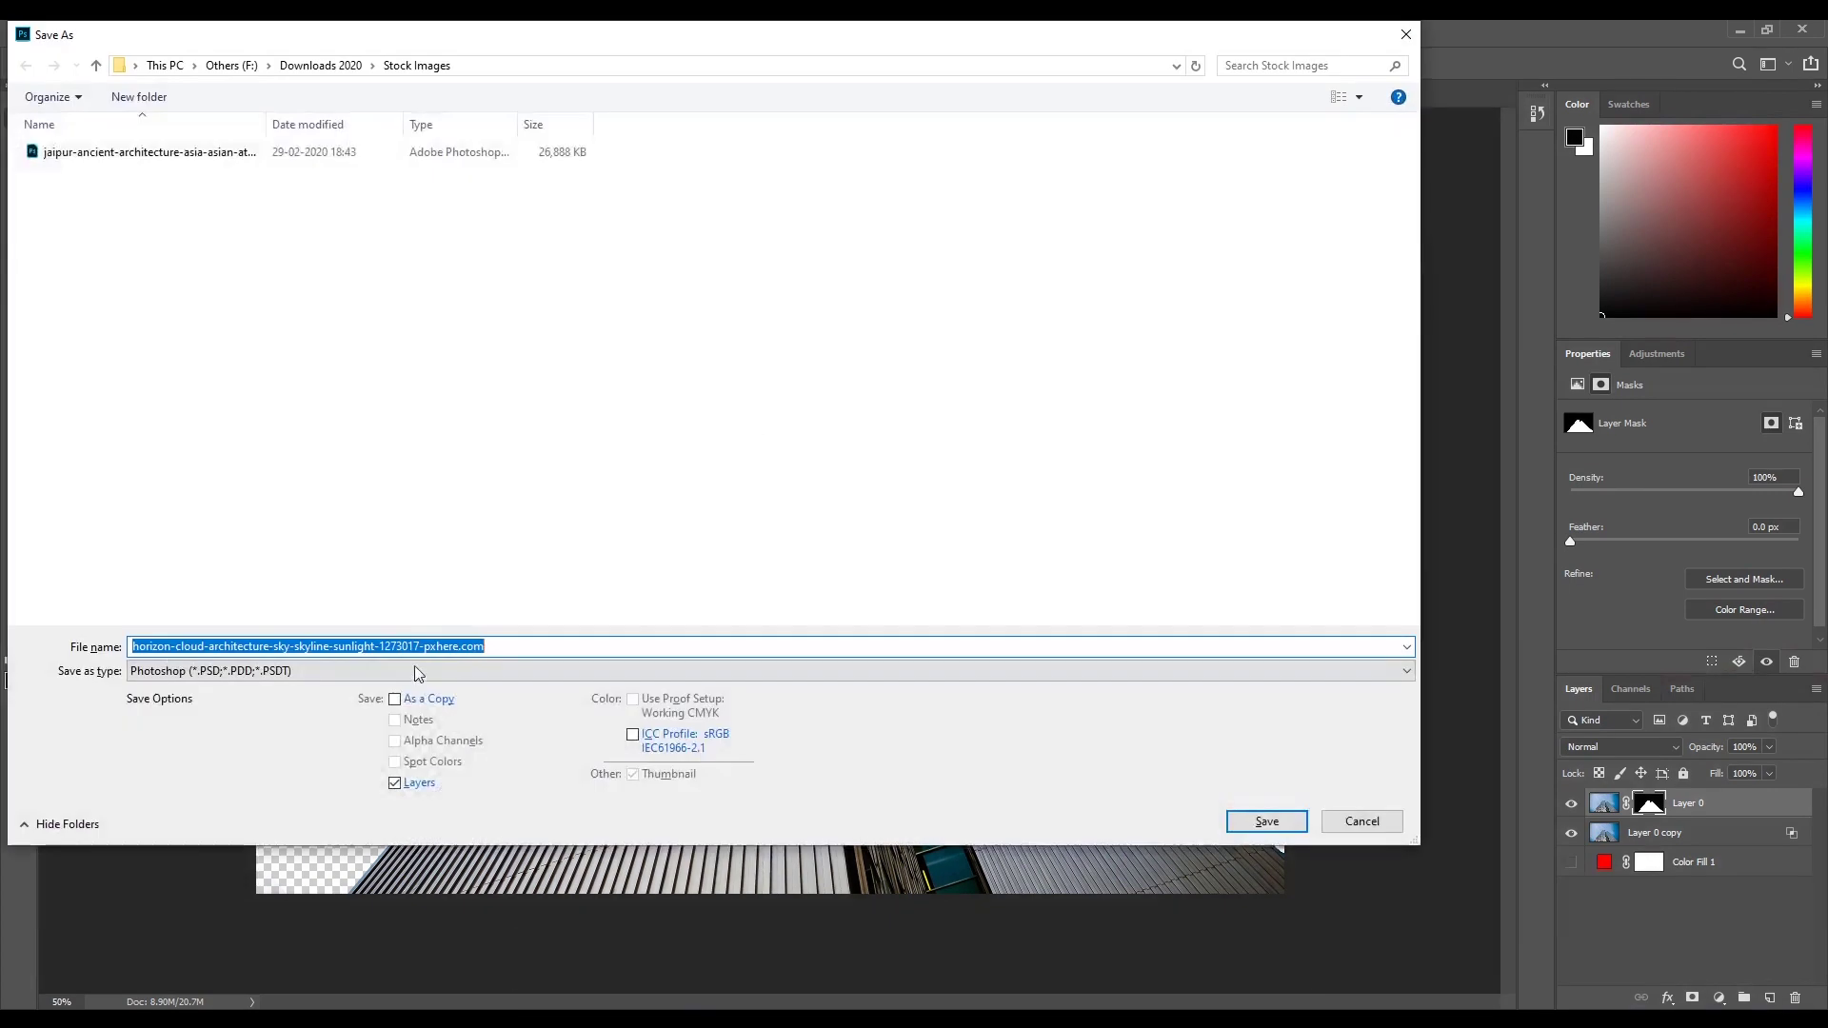
pyautogui.click(314, 672)
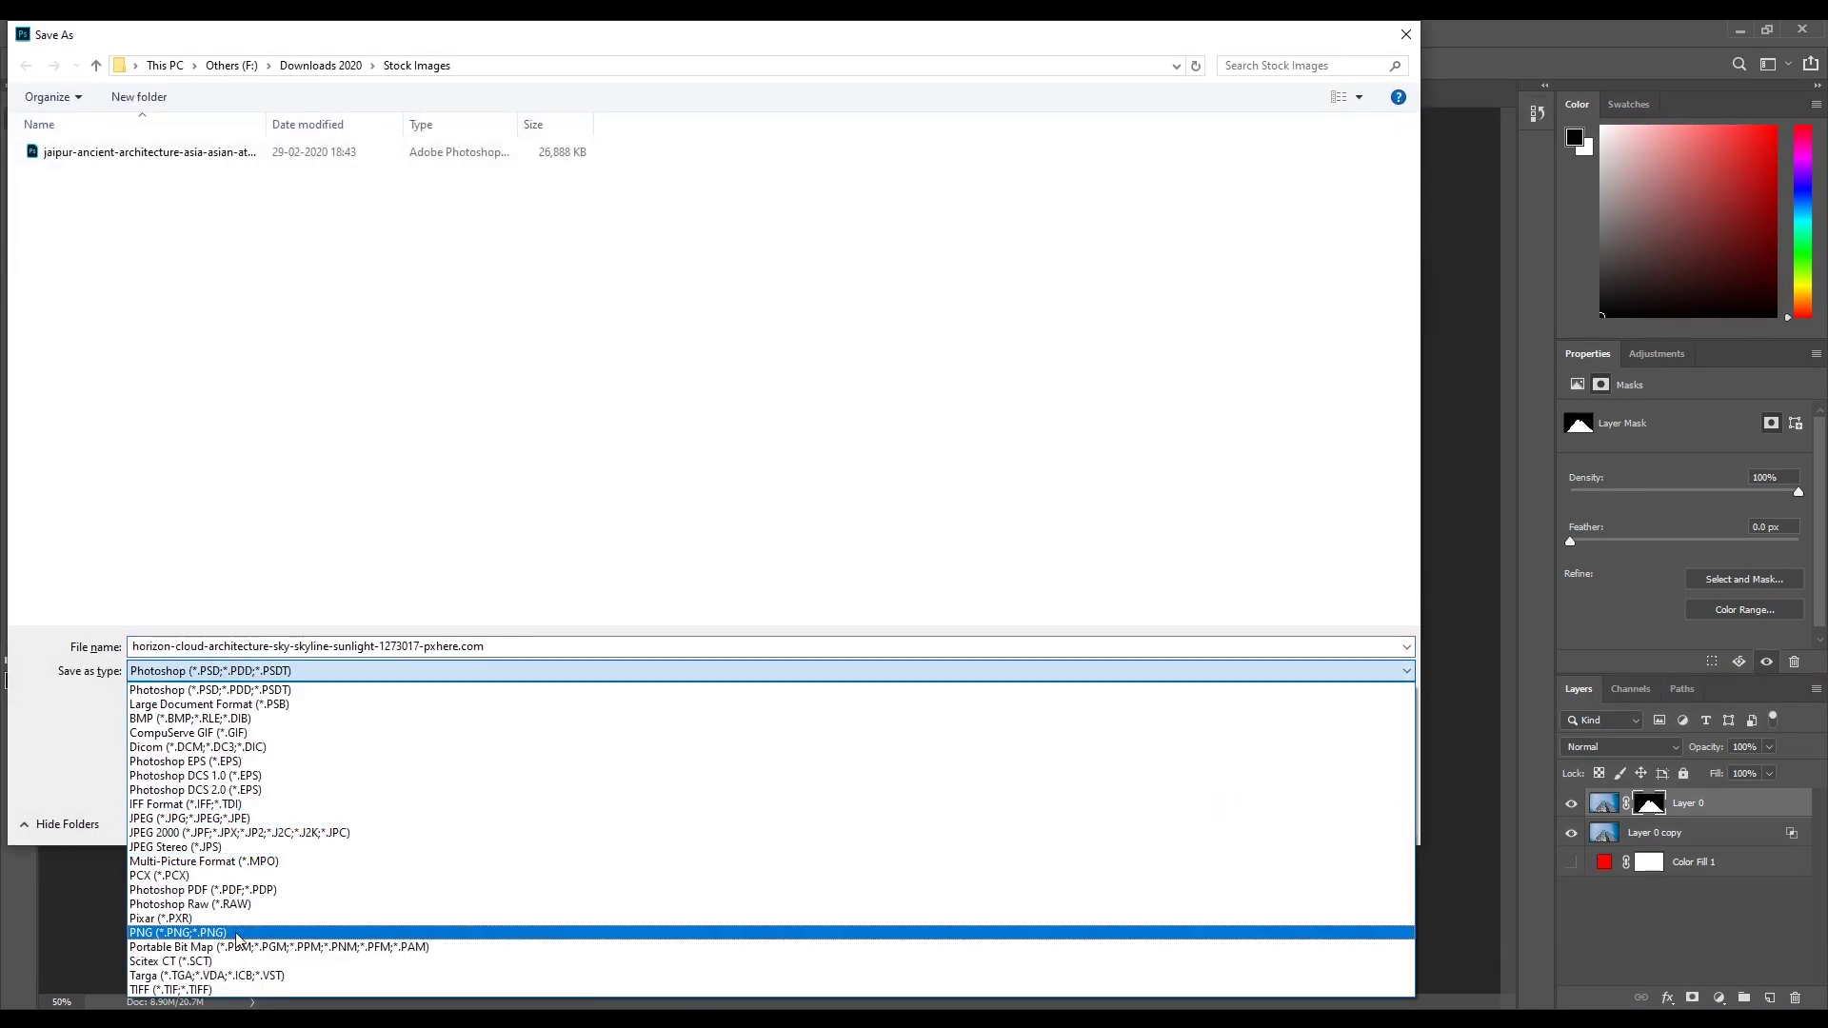
pyautogui.click(640, 512)
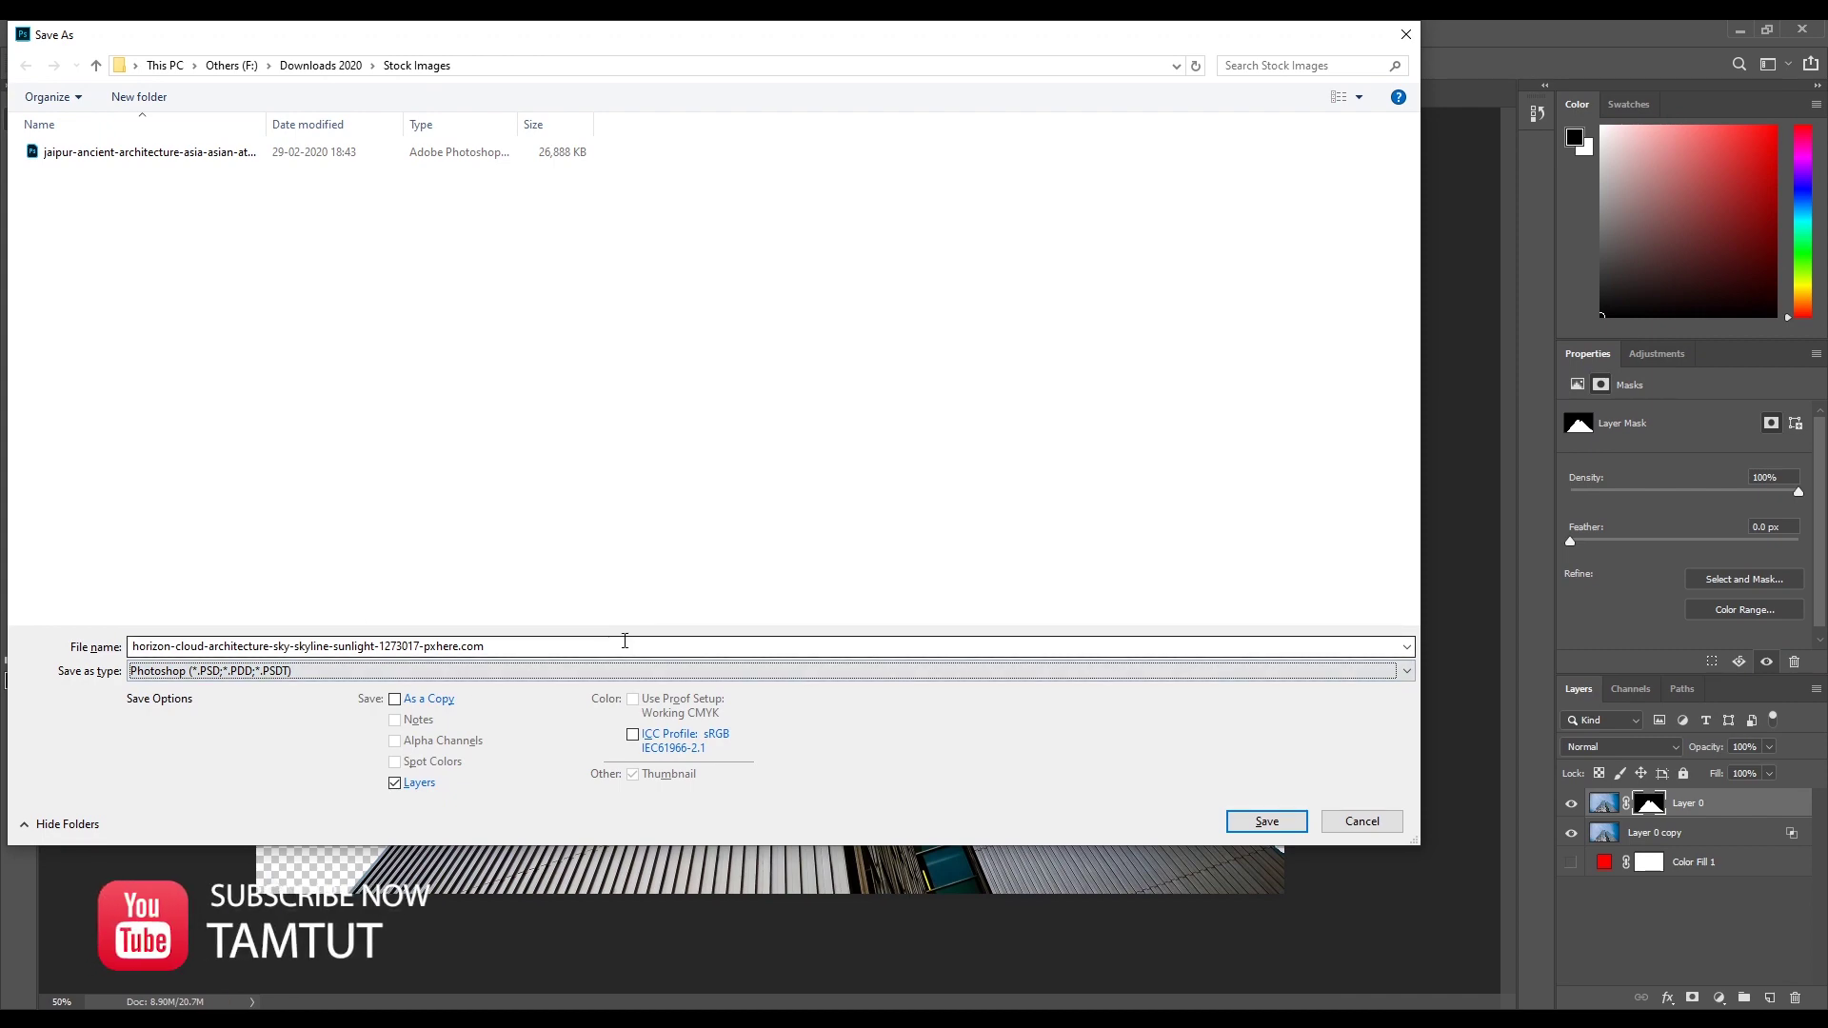
pyautogui.press('Escape')
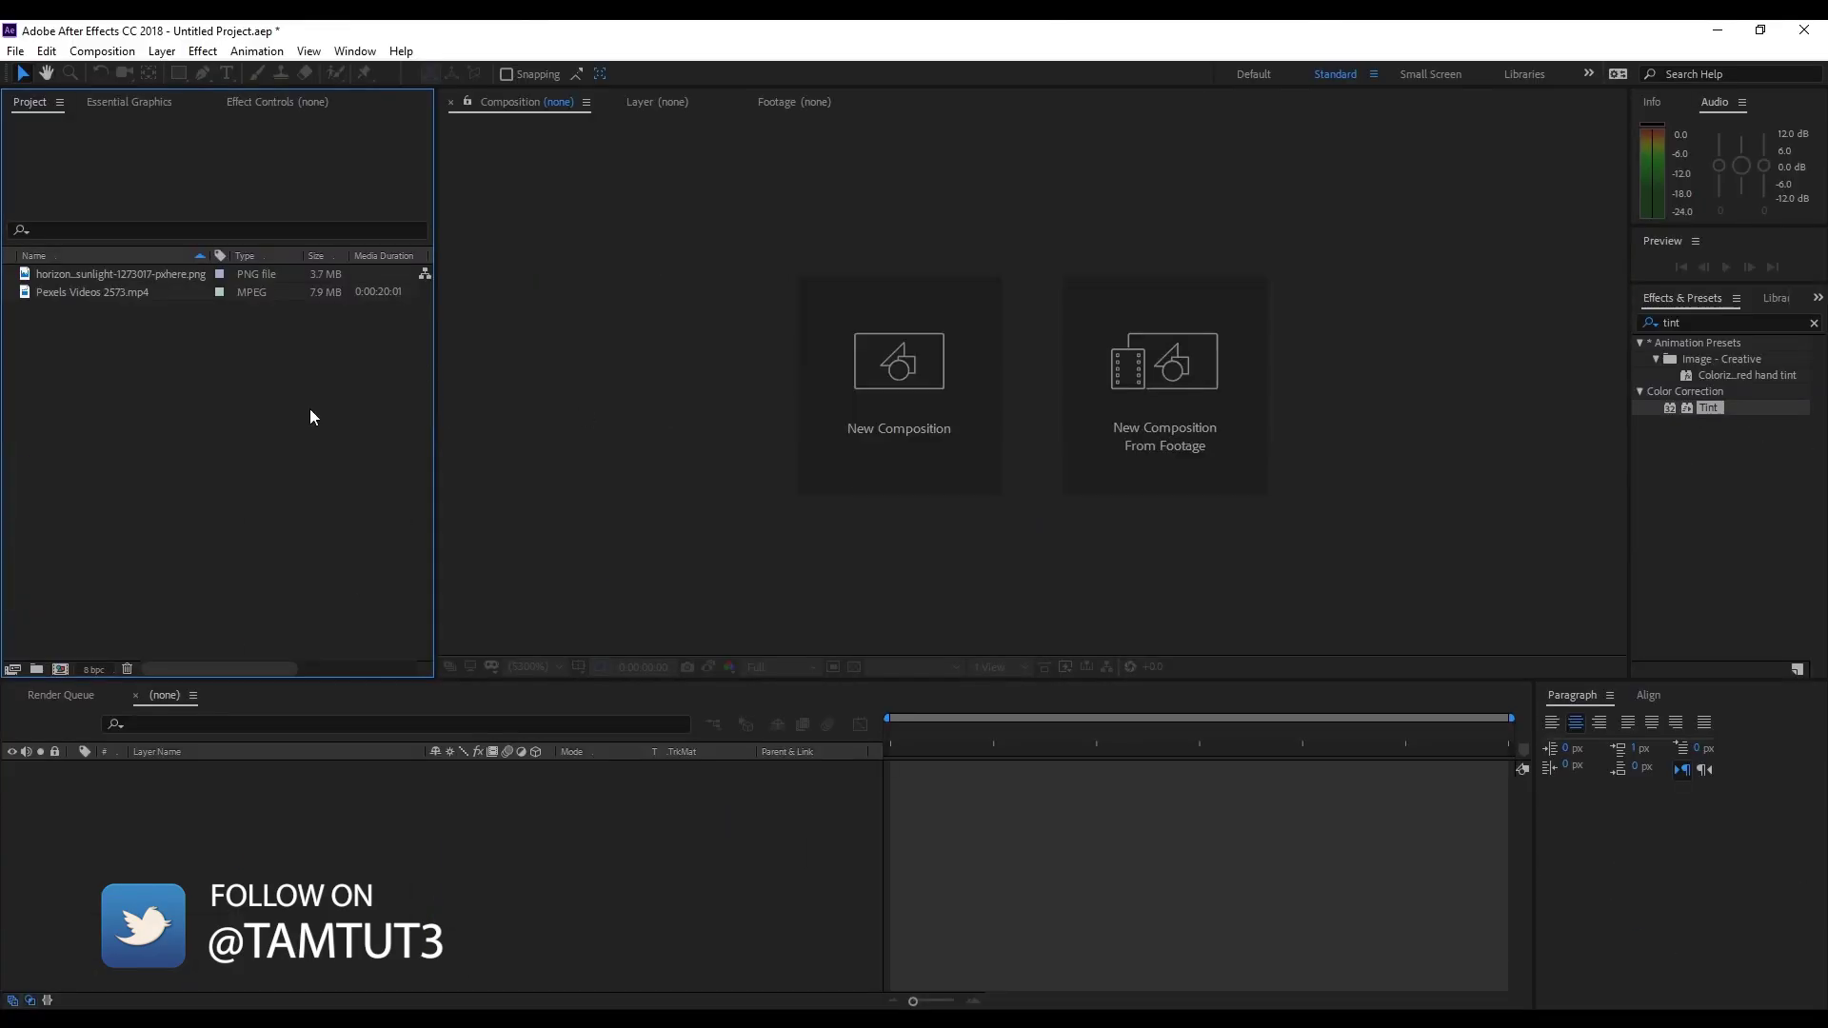
# Preview the horizon PNG, then open Pexels Videos 2573.mp4 and scrub through it
pyautogui.click(137, 276)
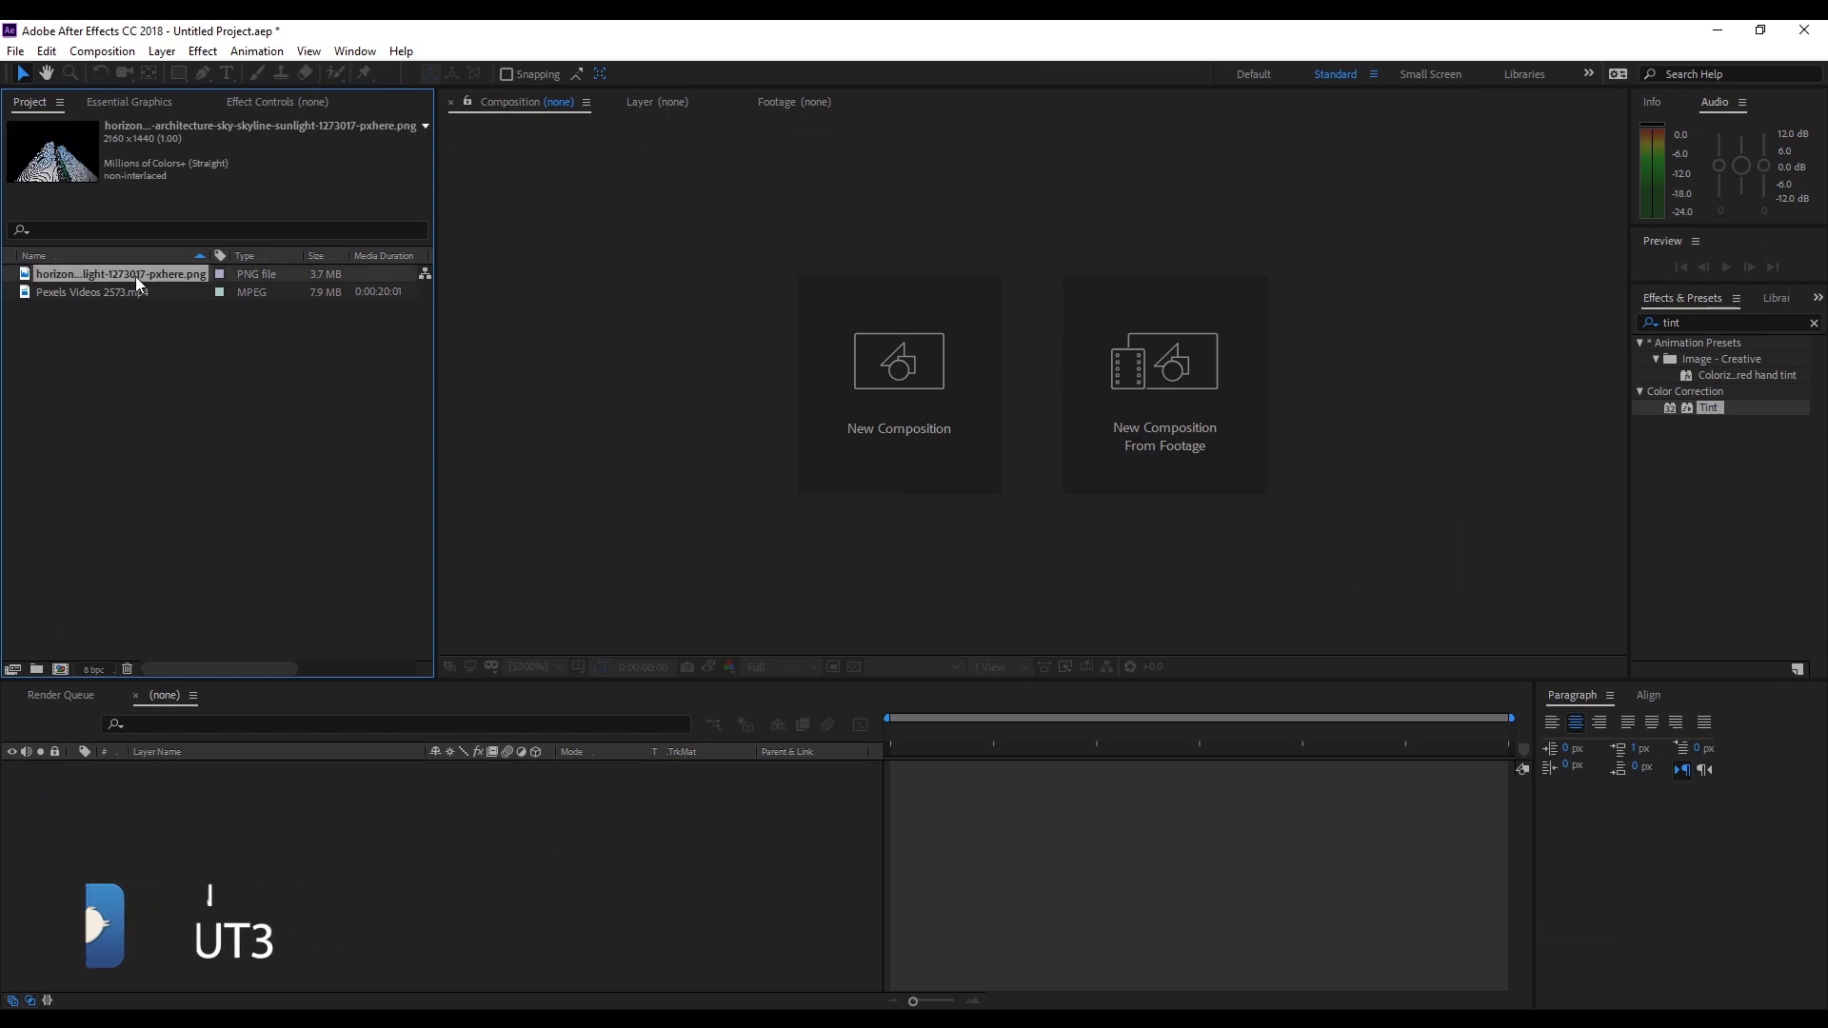
pyautogui.doubleClick(44, 276)
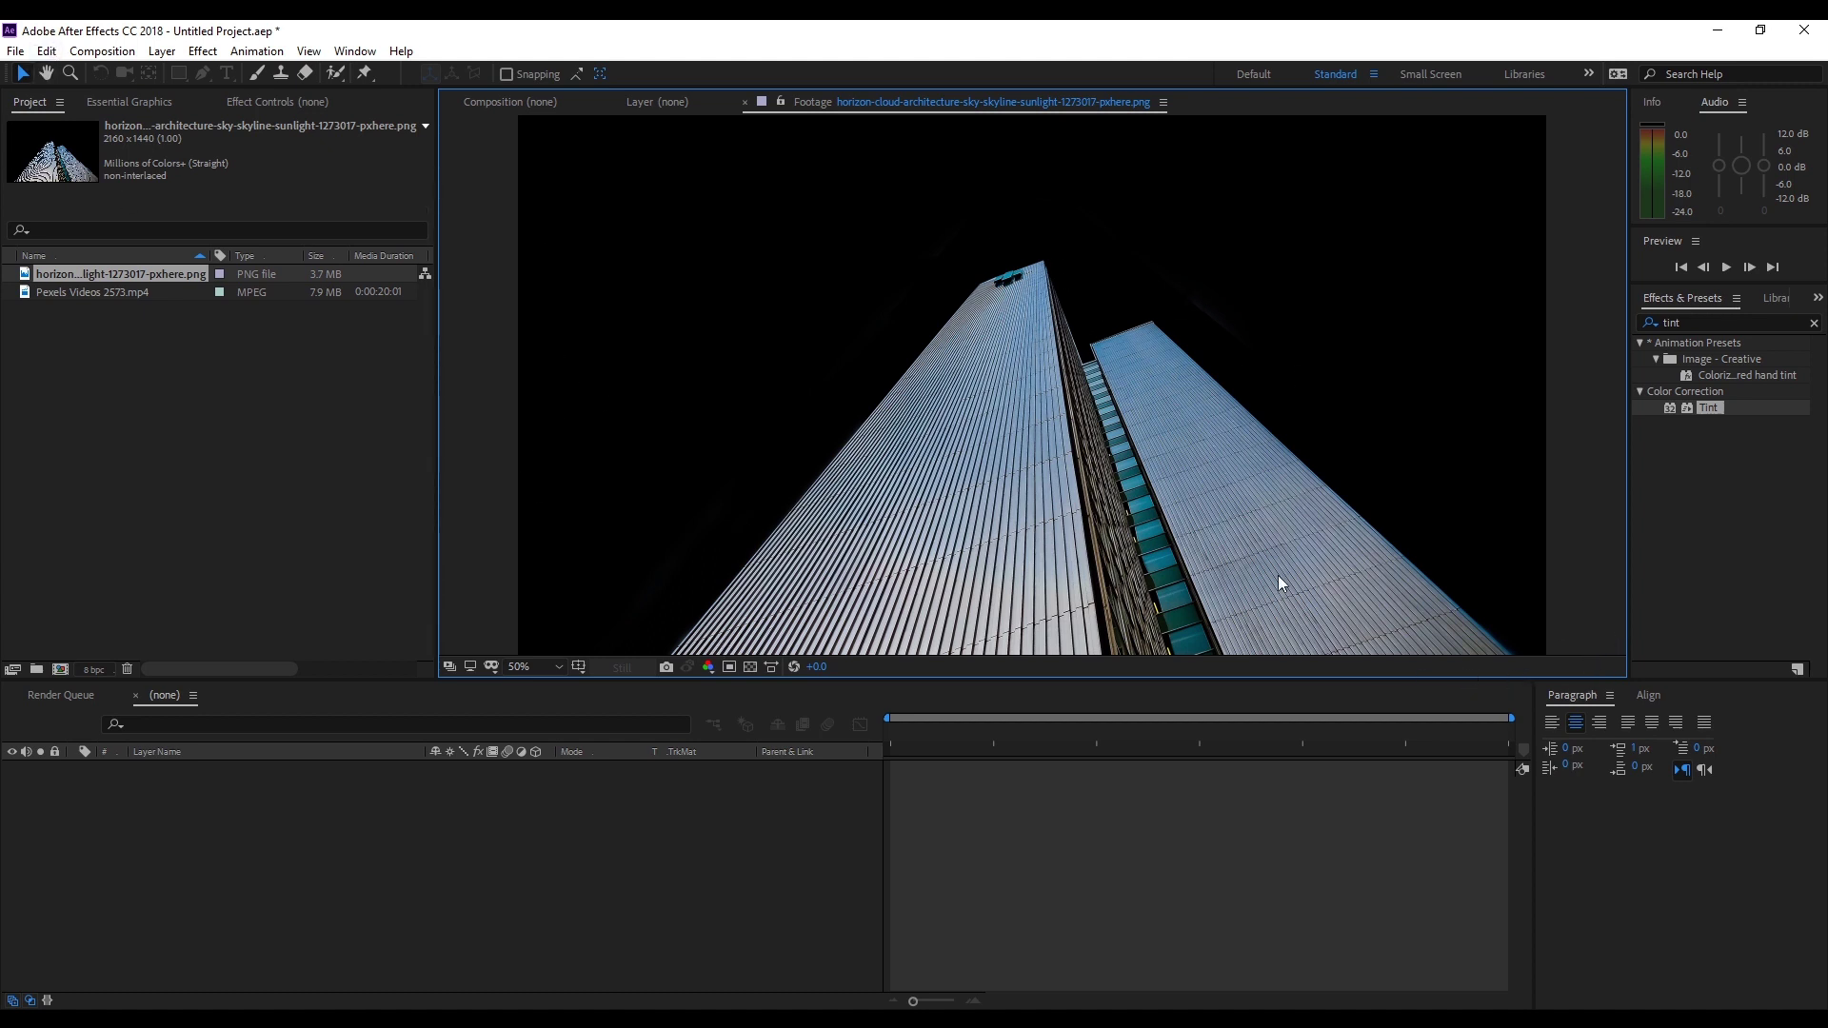
pyautogui.doubleClick(116, 295)
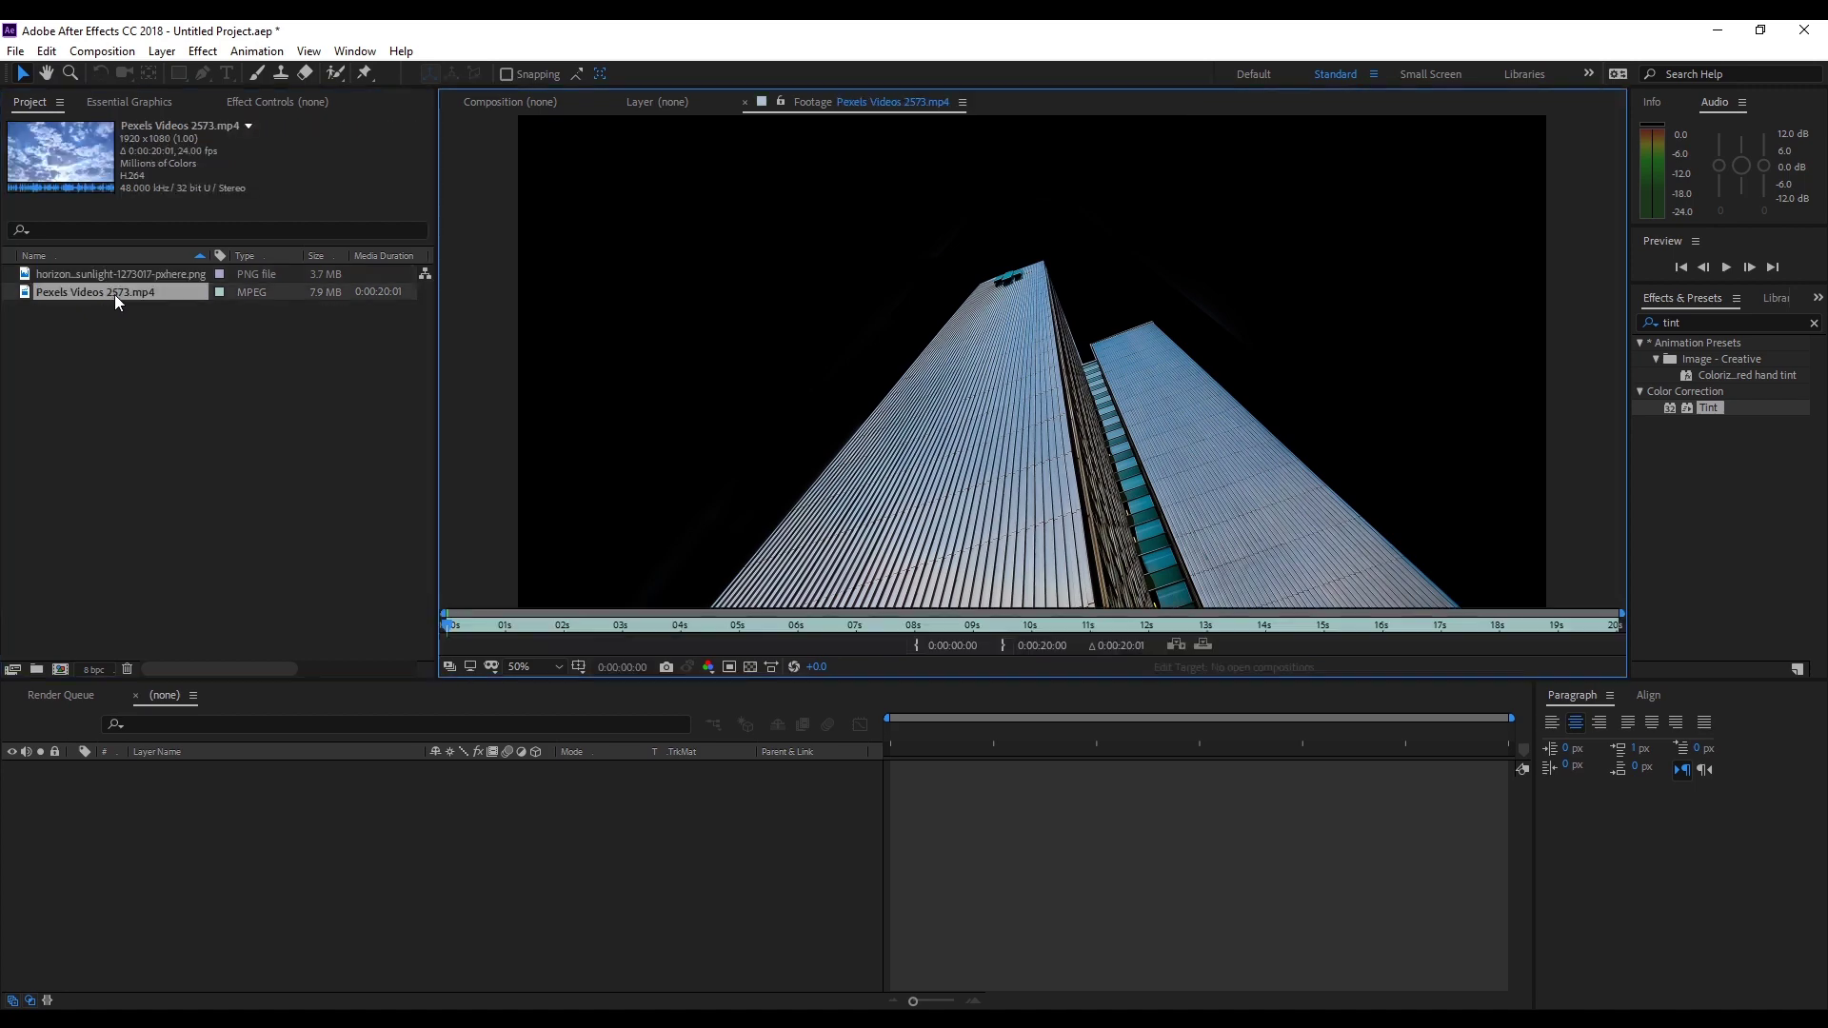
pyautogui.moveTo(449, 633); pyautogui.dragTo(263, 670)
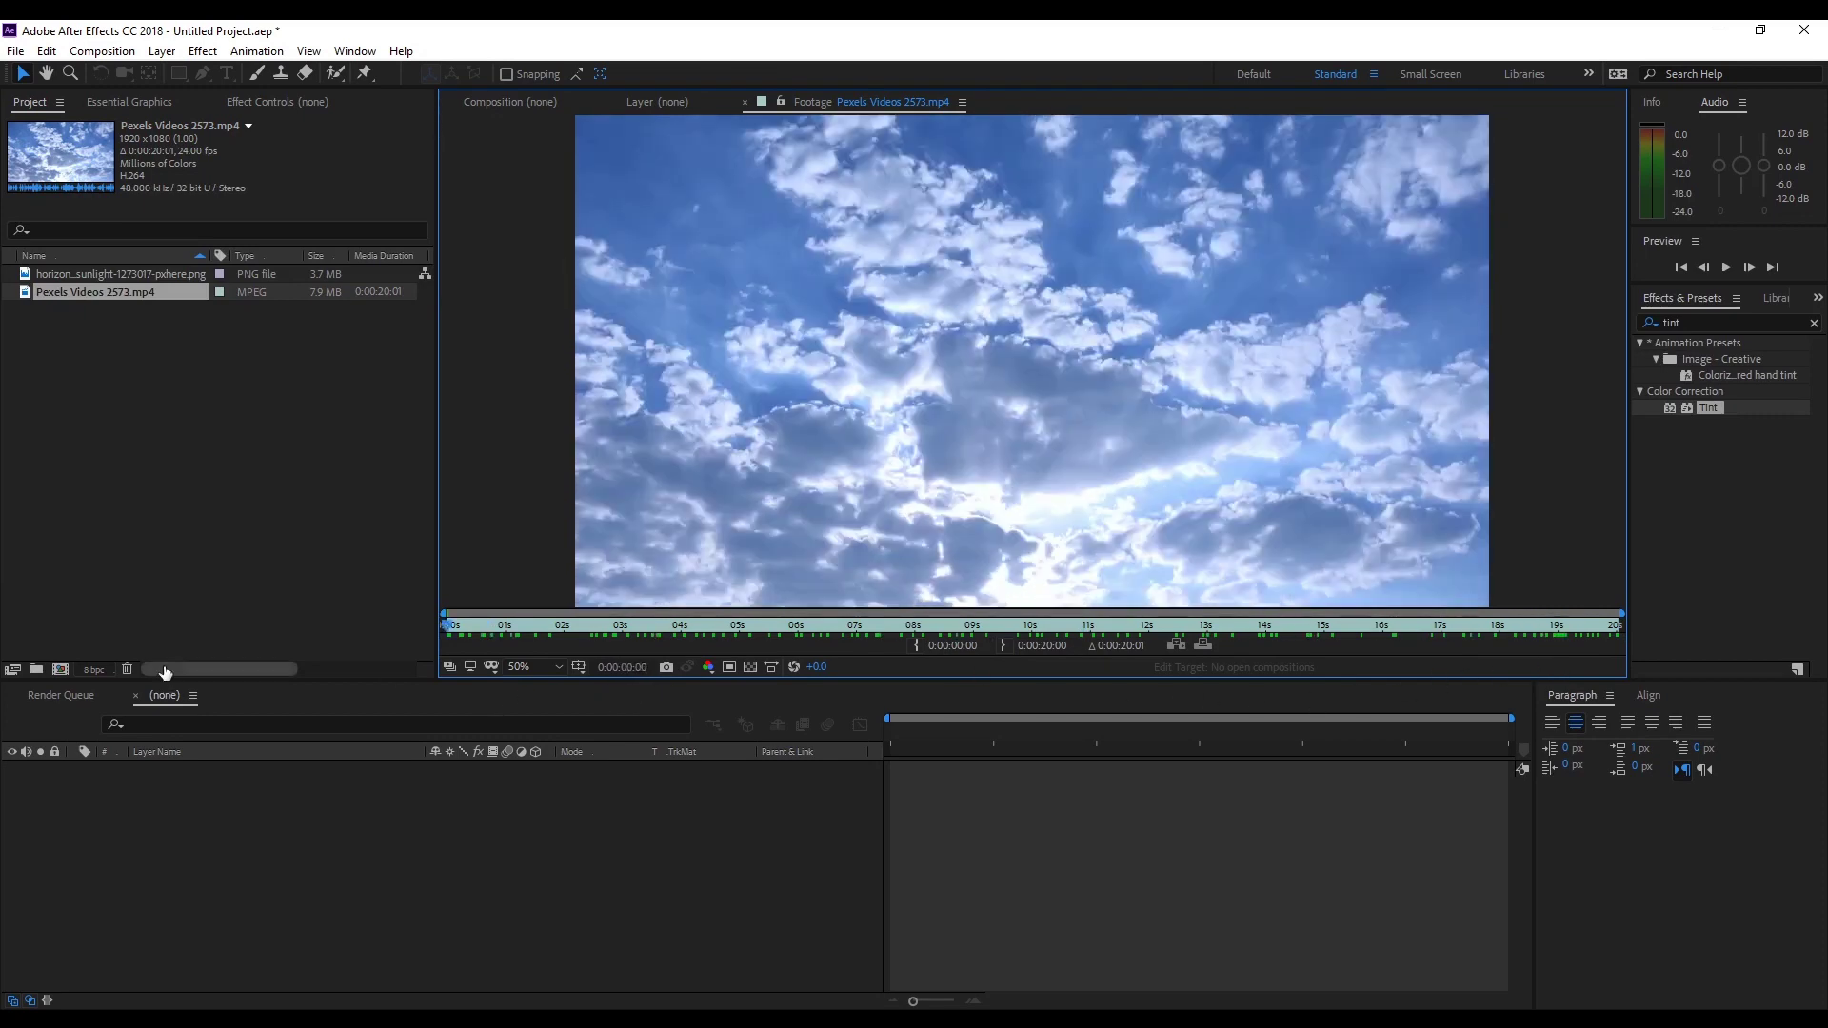
pyautogui.click(61, 283)
# Select the cloud video Pexels Videos 2573.mp4 in the Project panel
pyautogui.click(66, 271)
pyautogui.click(66, 291)
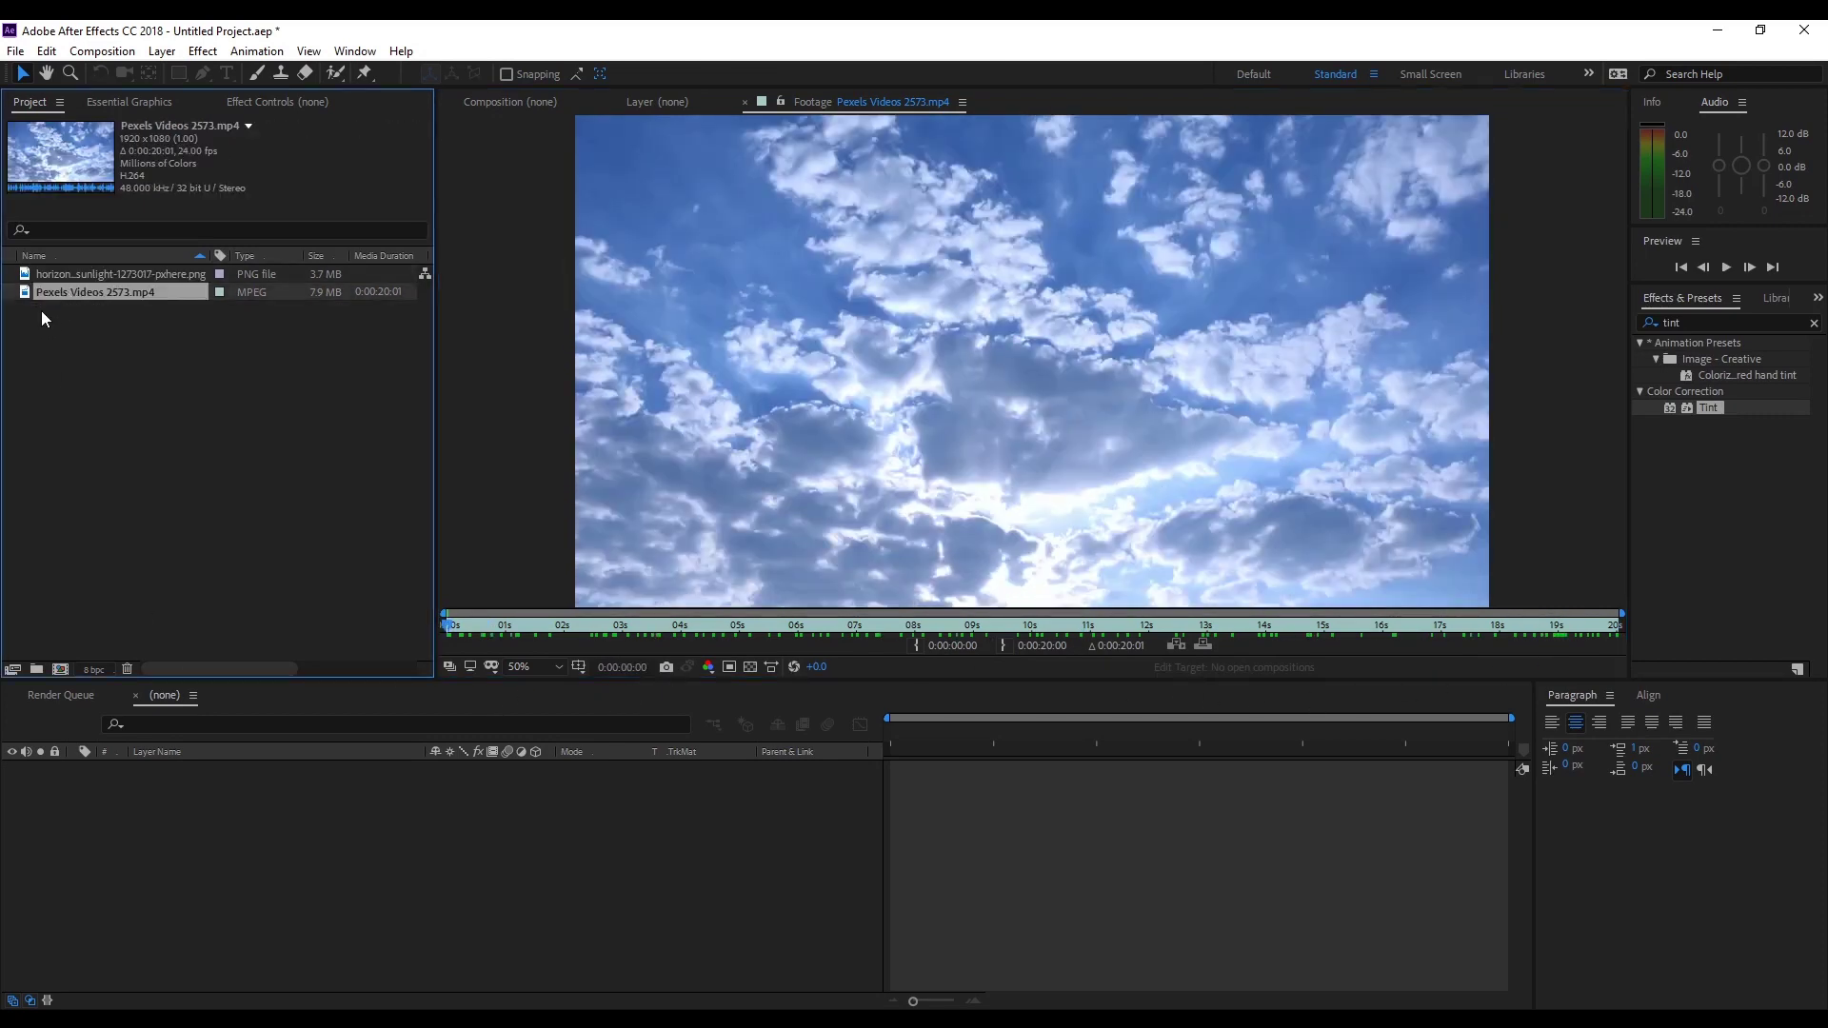
pyautogui.rightClick(48, 293)
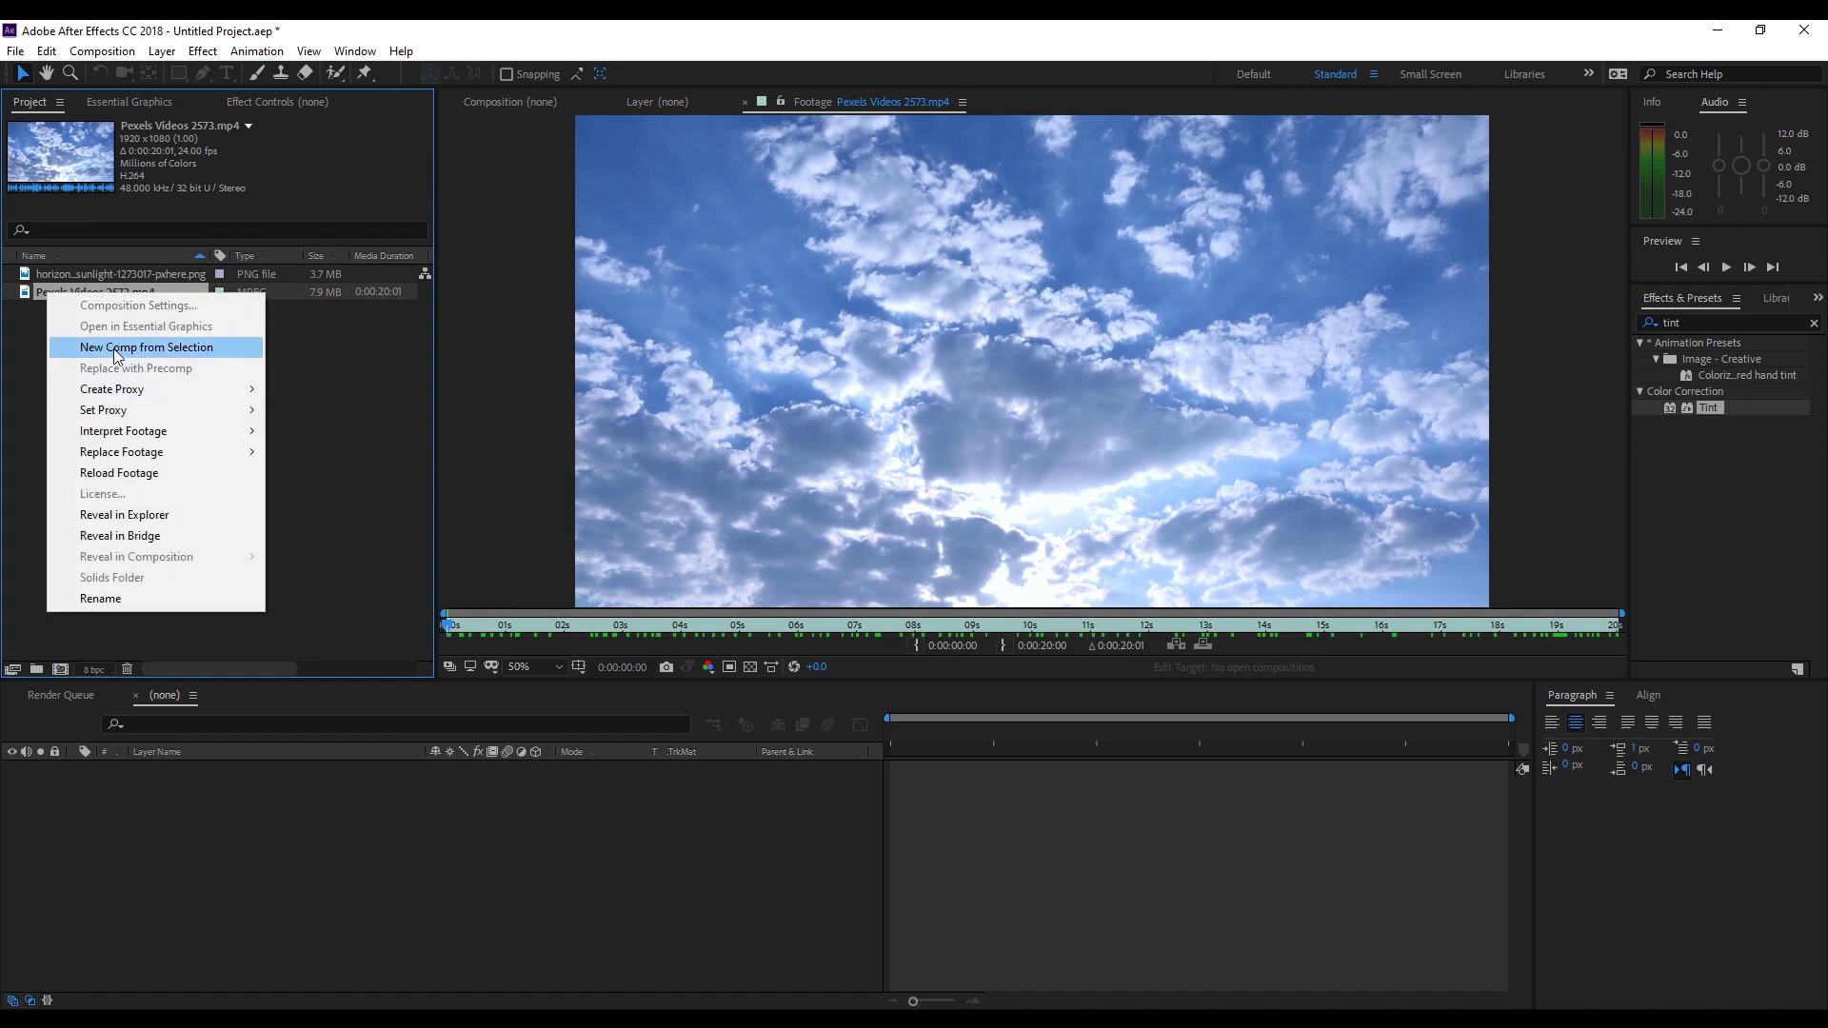
pyautogui.click(42, 305)
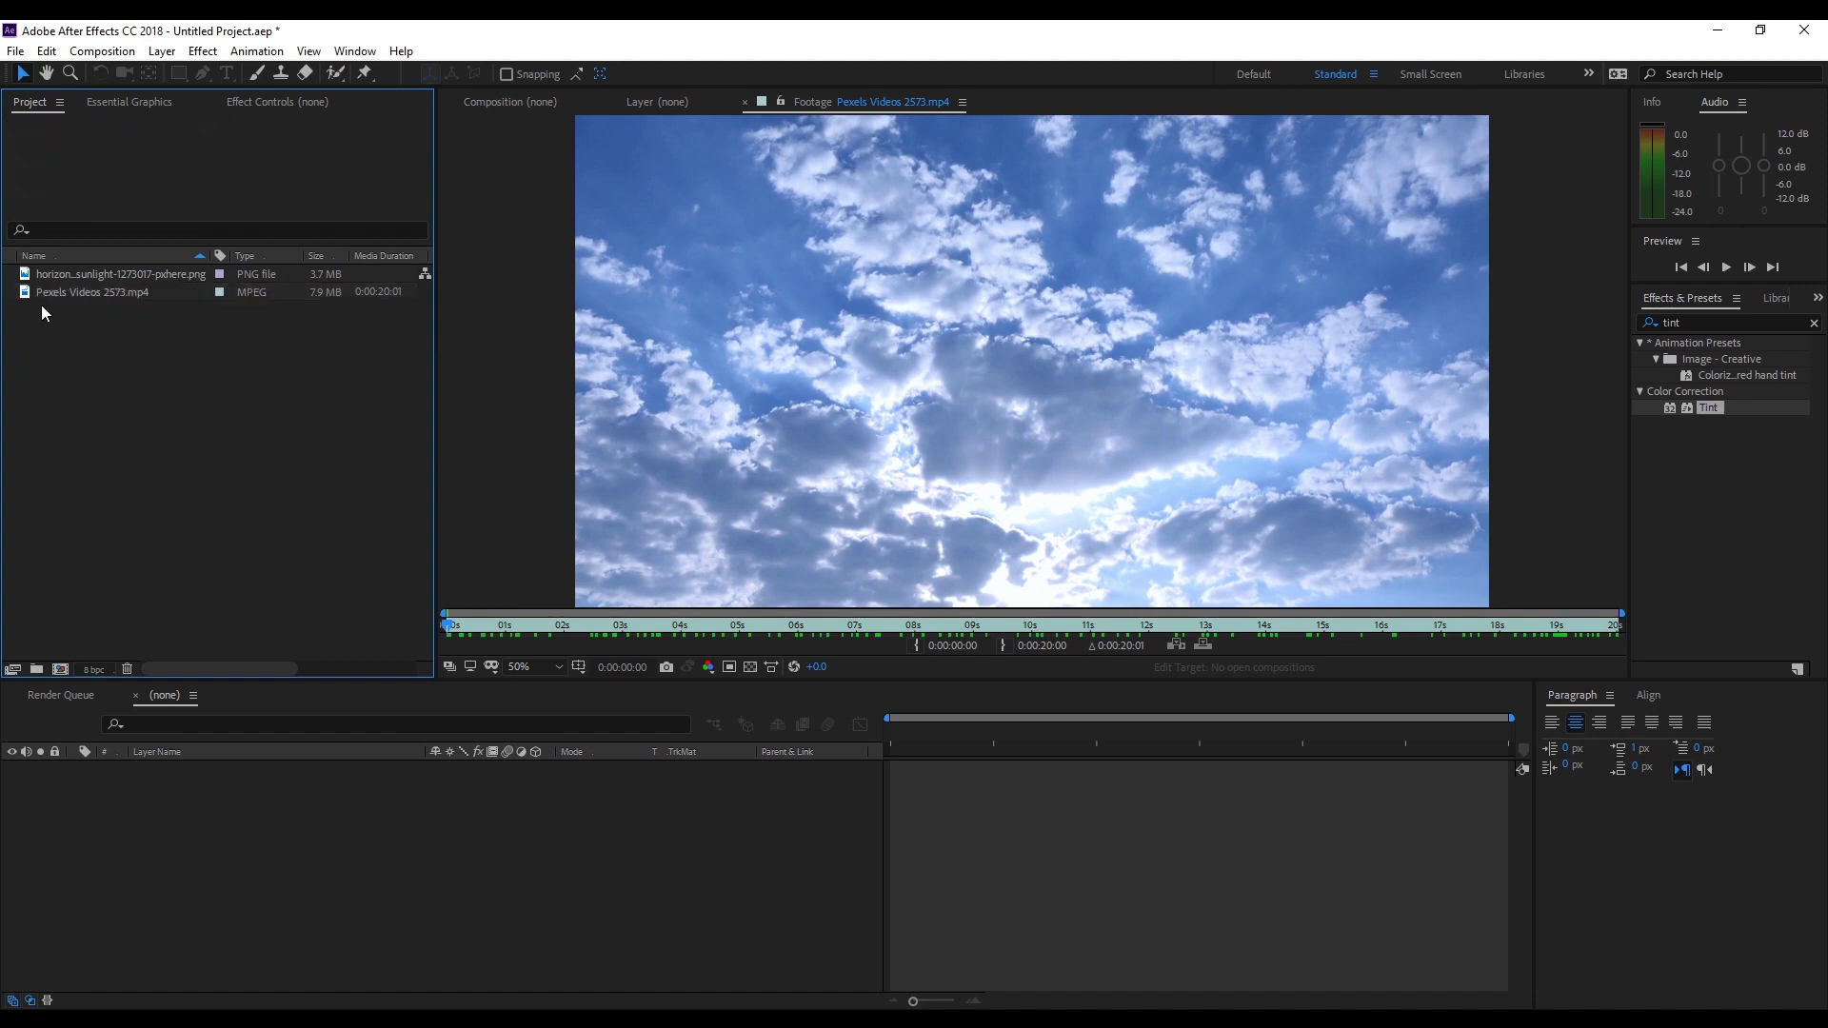
pyautogui.click(50, 276)
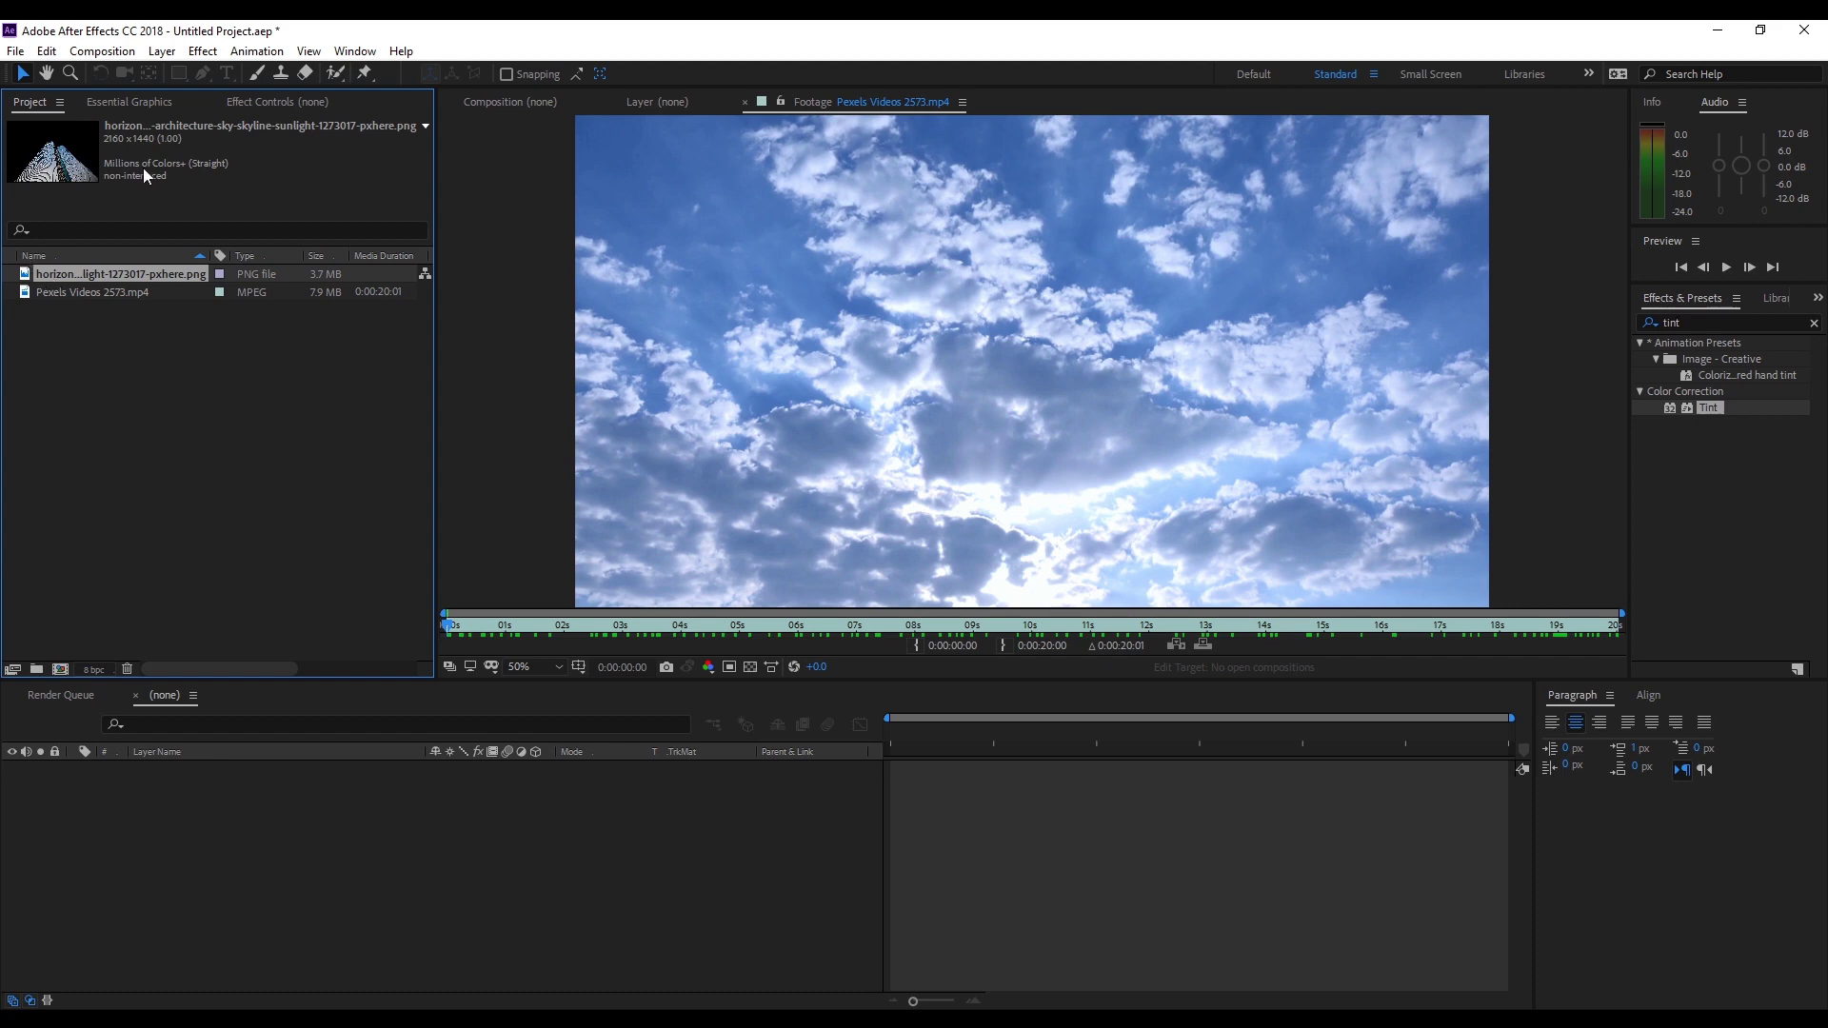
pyautogui.click(67, 293)
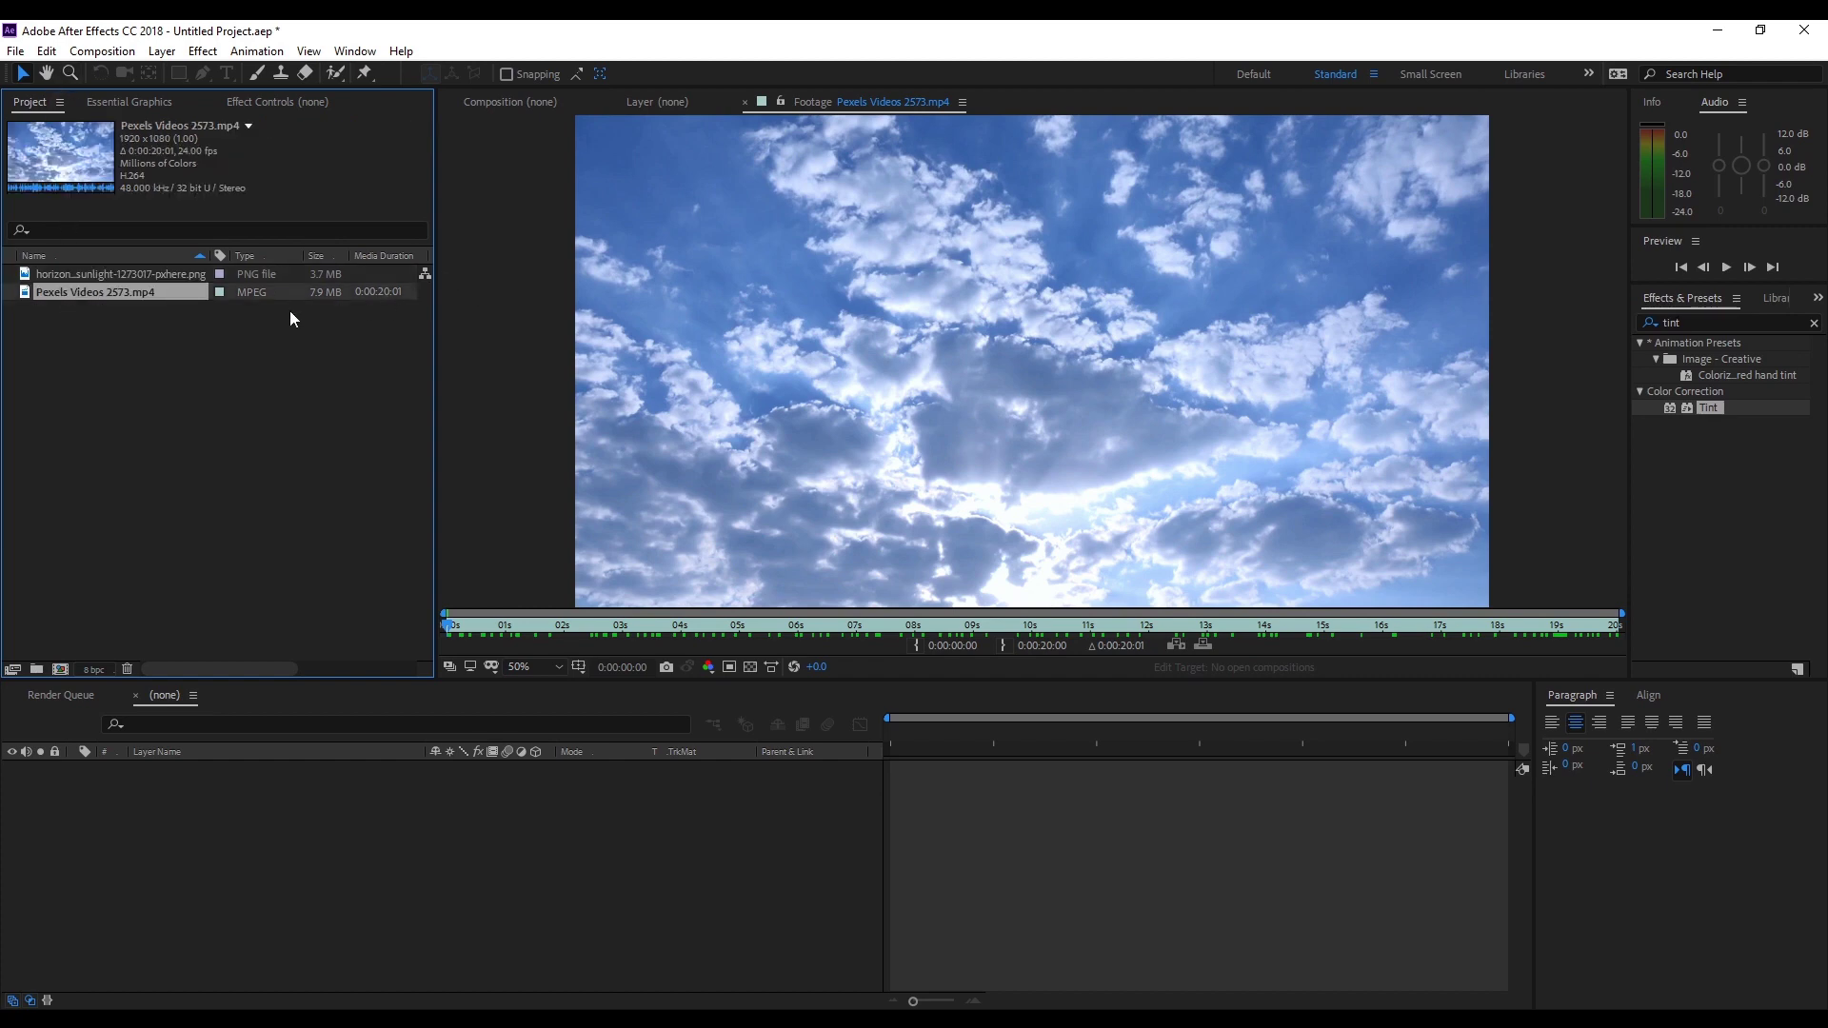
pyautogui.rightClick(150, 296)
pyautogui.click(224, 350)
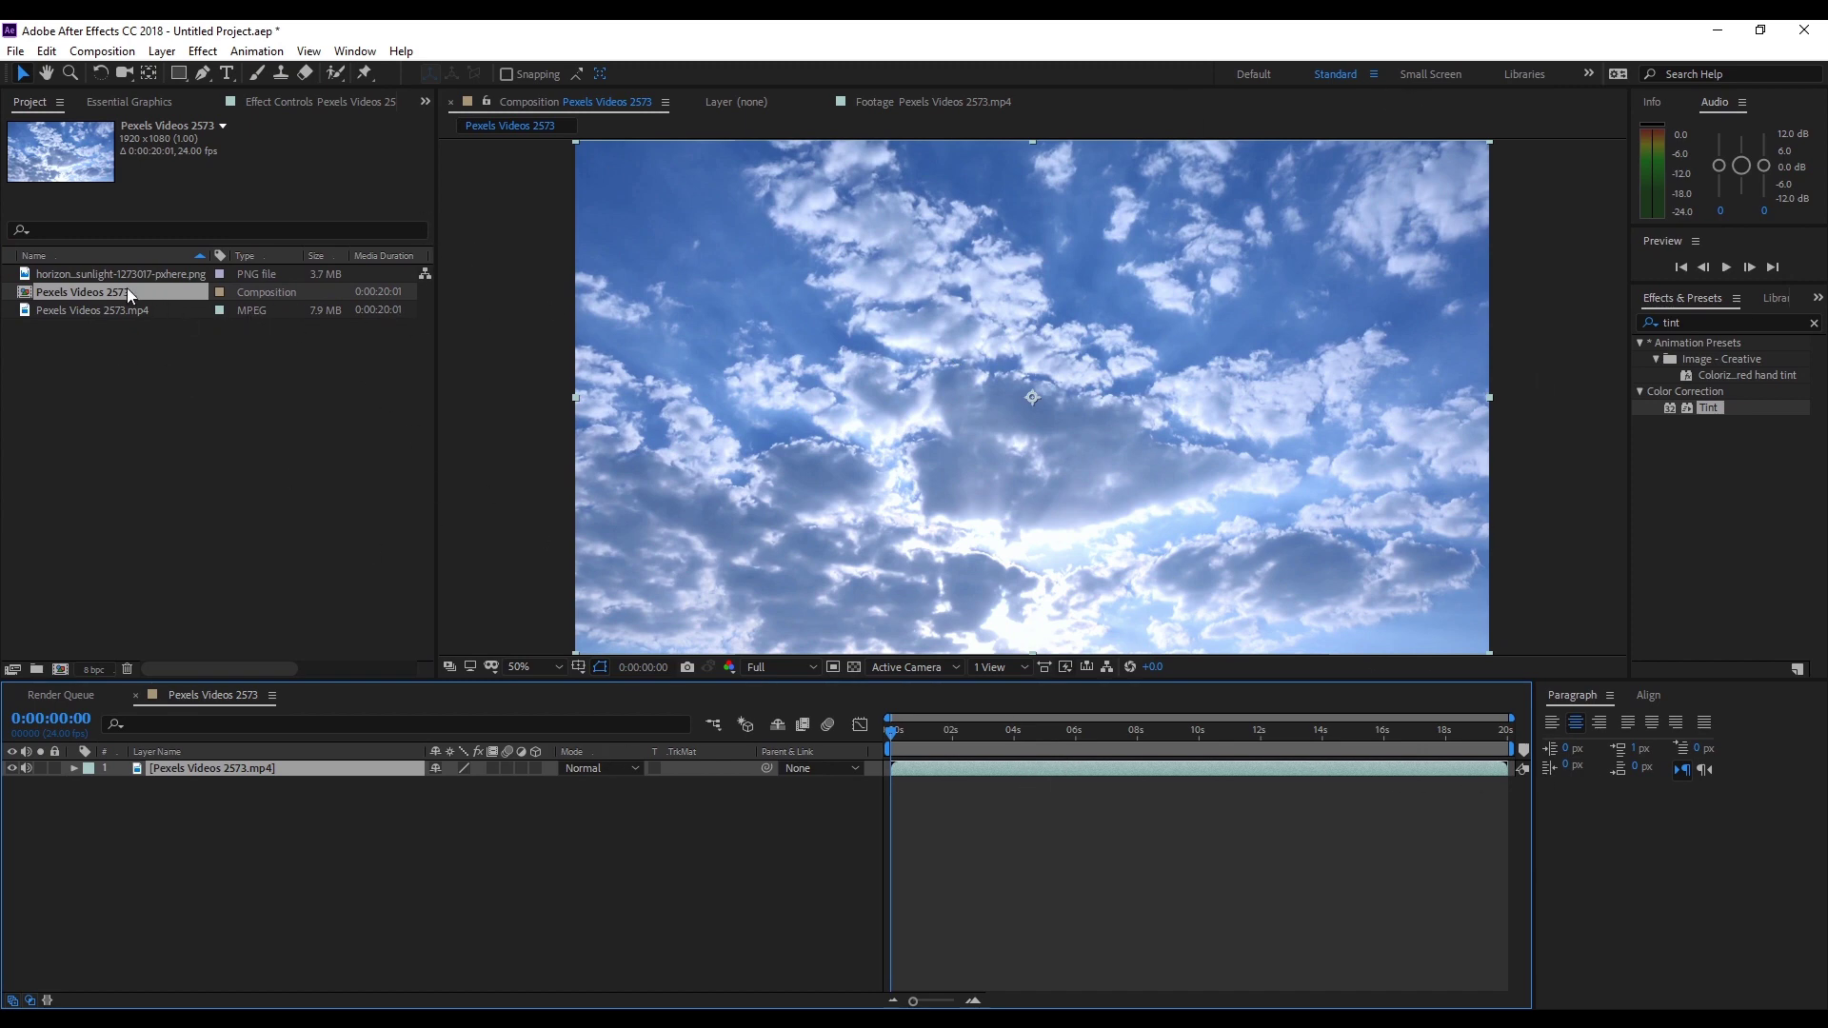
pyautogui.moveTo(127, 275); pyautogui.dragTo(125, 768)
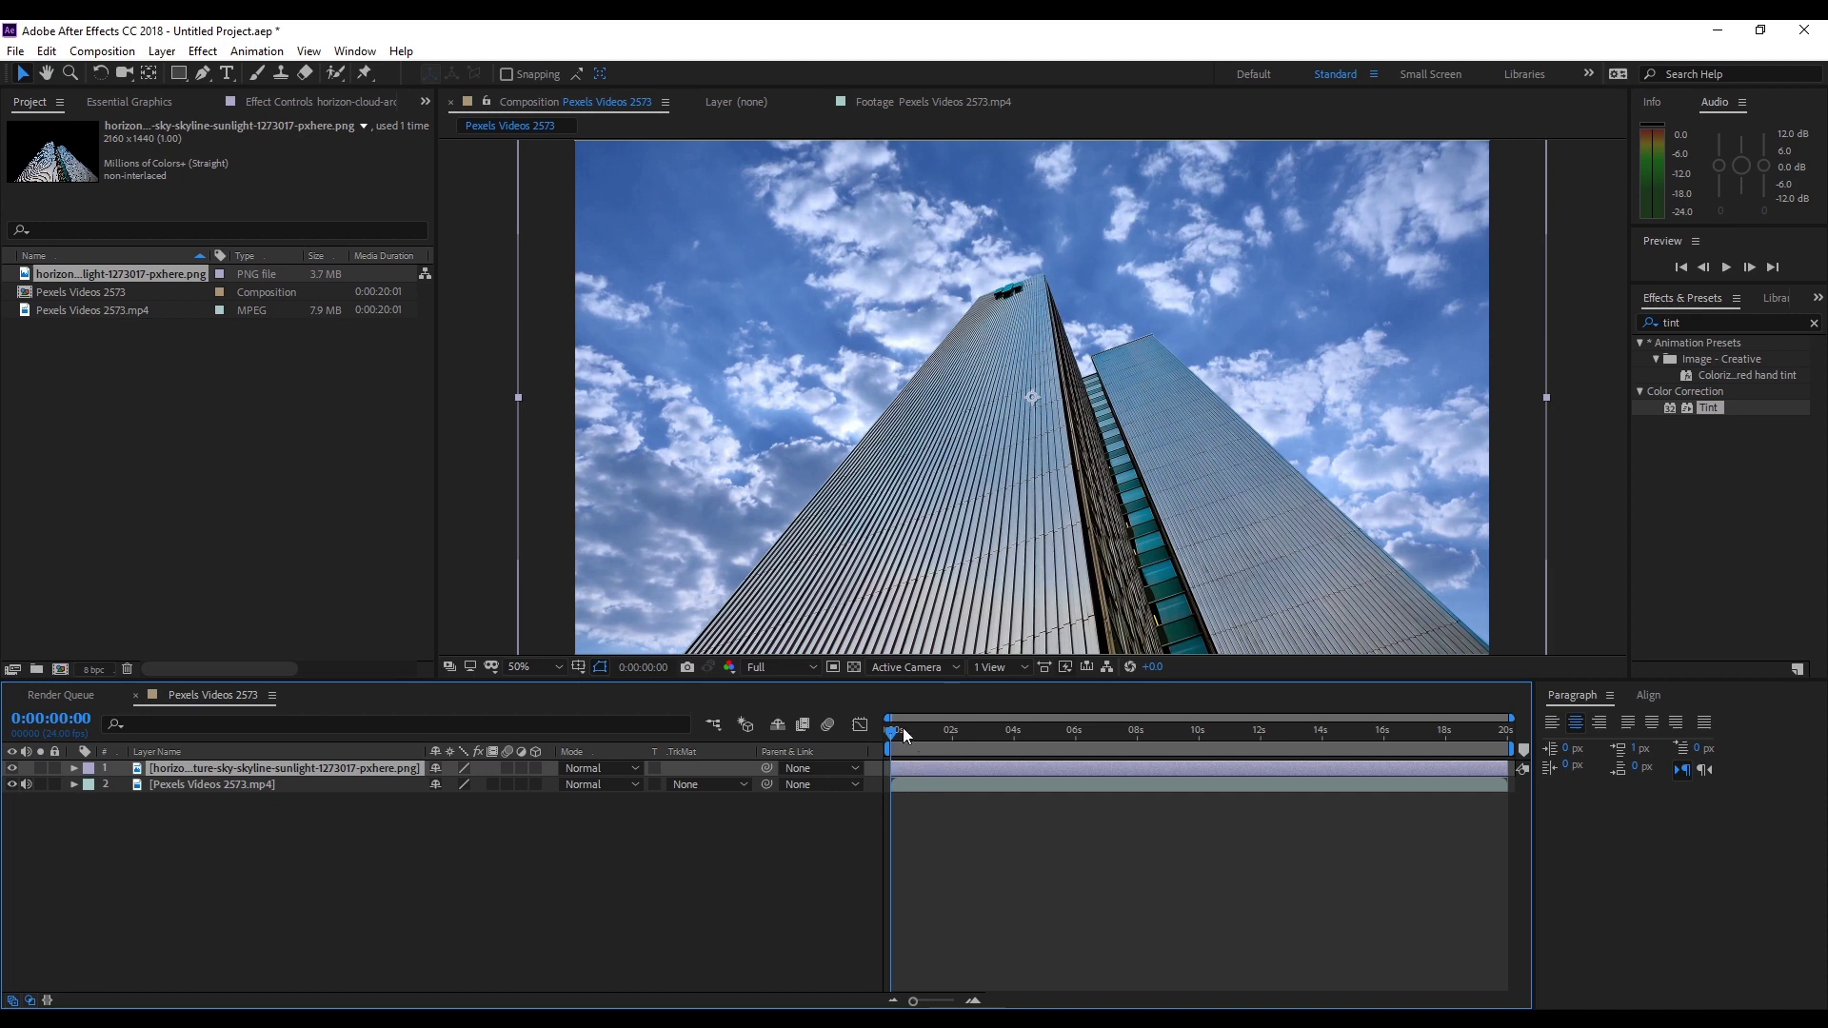
pyautogui.moveTo(903, 733); pyautogui.dragTo(1185, 731)
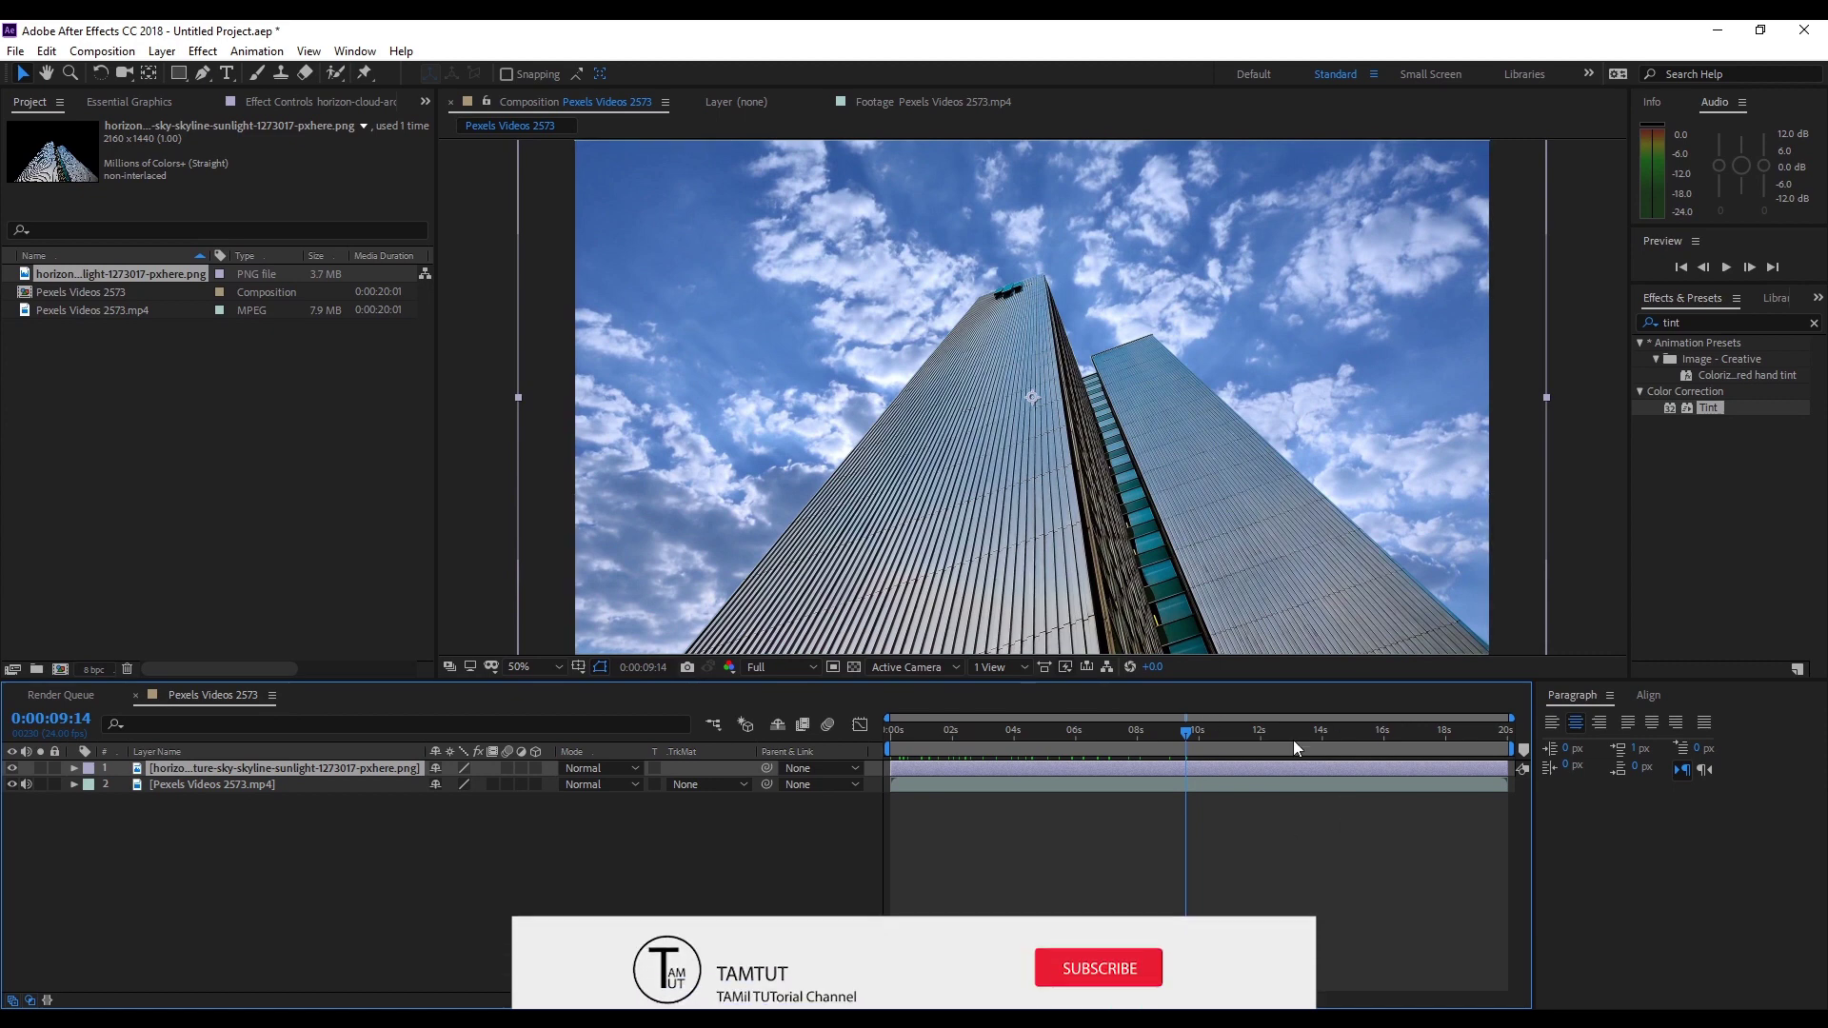
pyautogui.moveTo(1293, 740); pyautogui.dragTo(1424, 742)
pyautogui.press('Home')
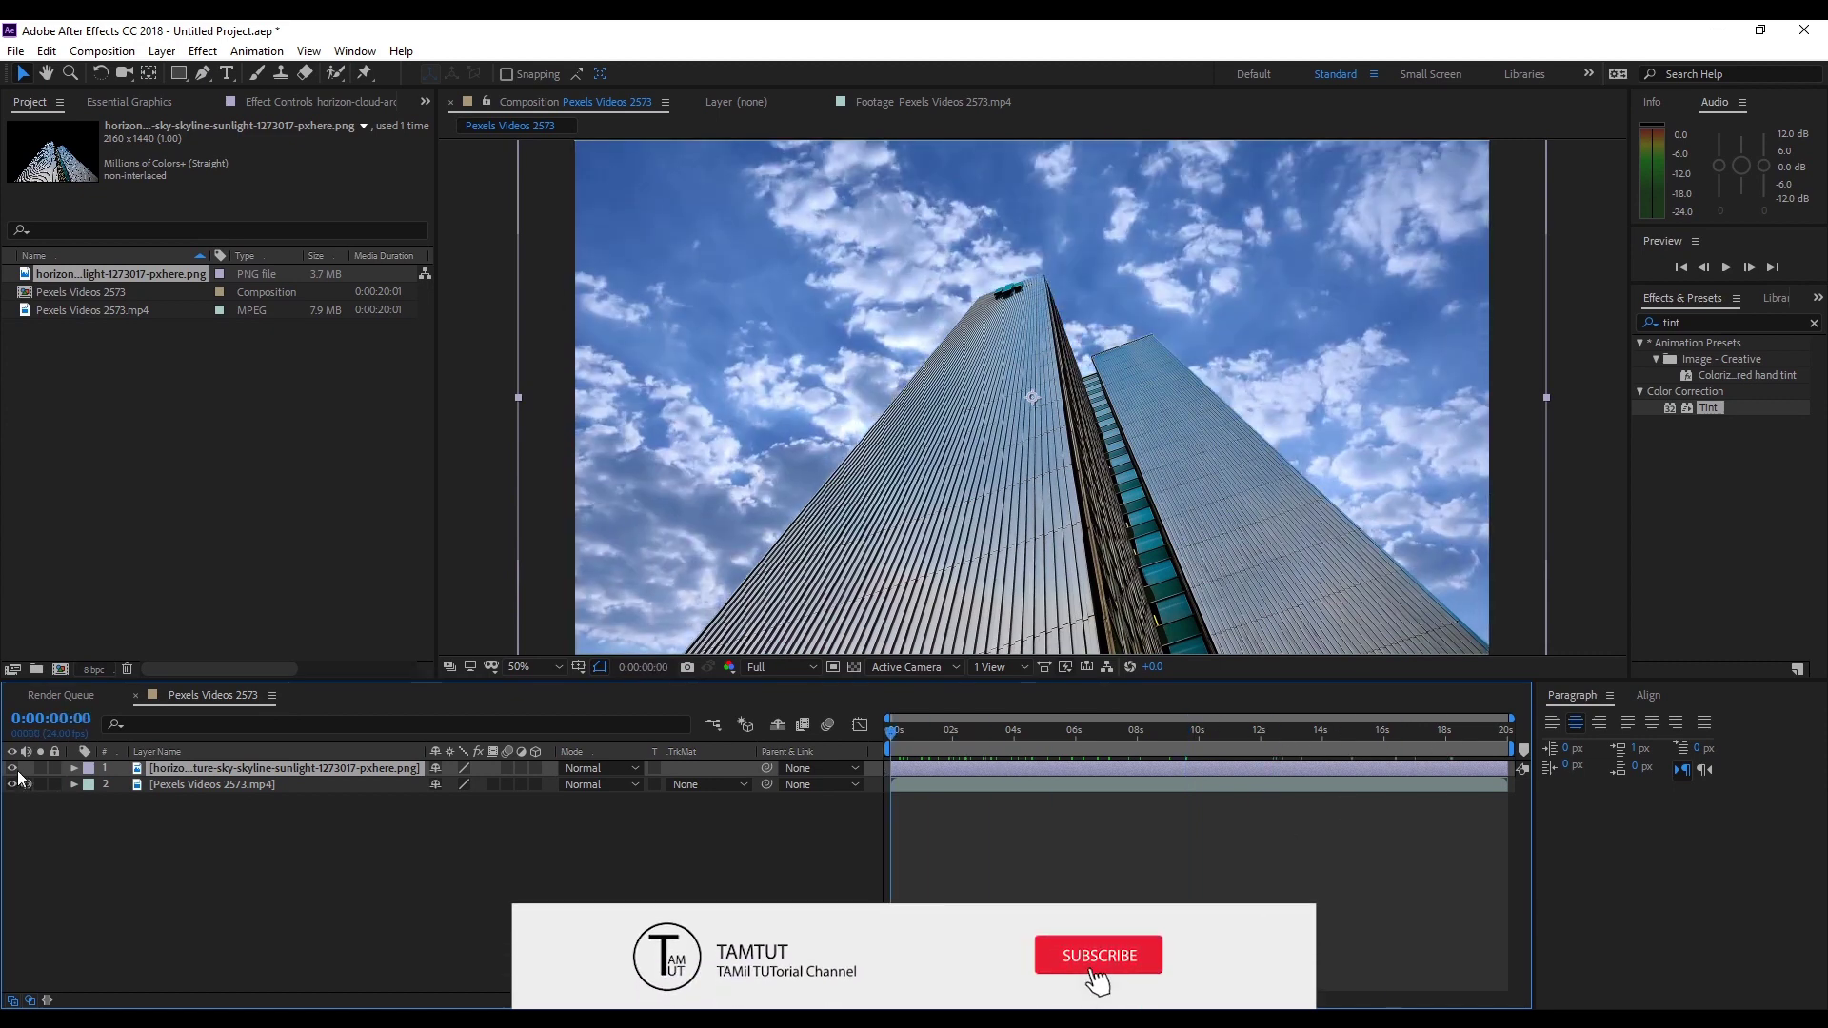
pyautogui.click(12, 768)
pyautogui.click(11, 784)
pyautogui.click(11, 784)
pyautogui.click(12, 767)
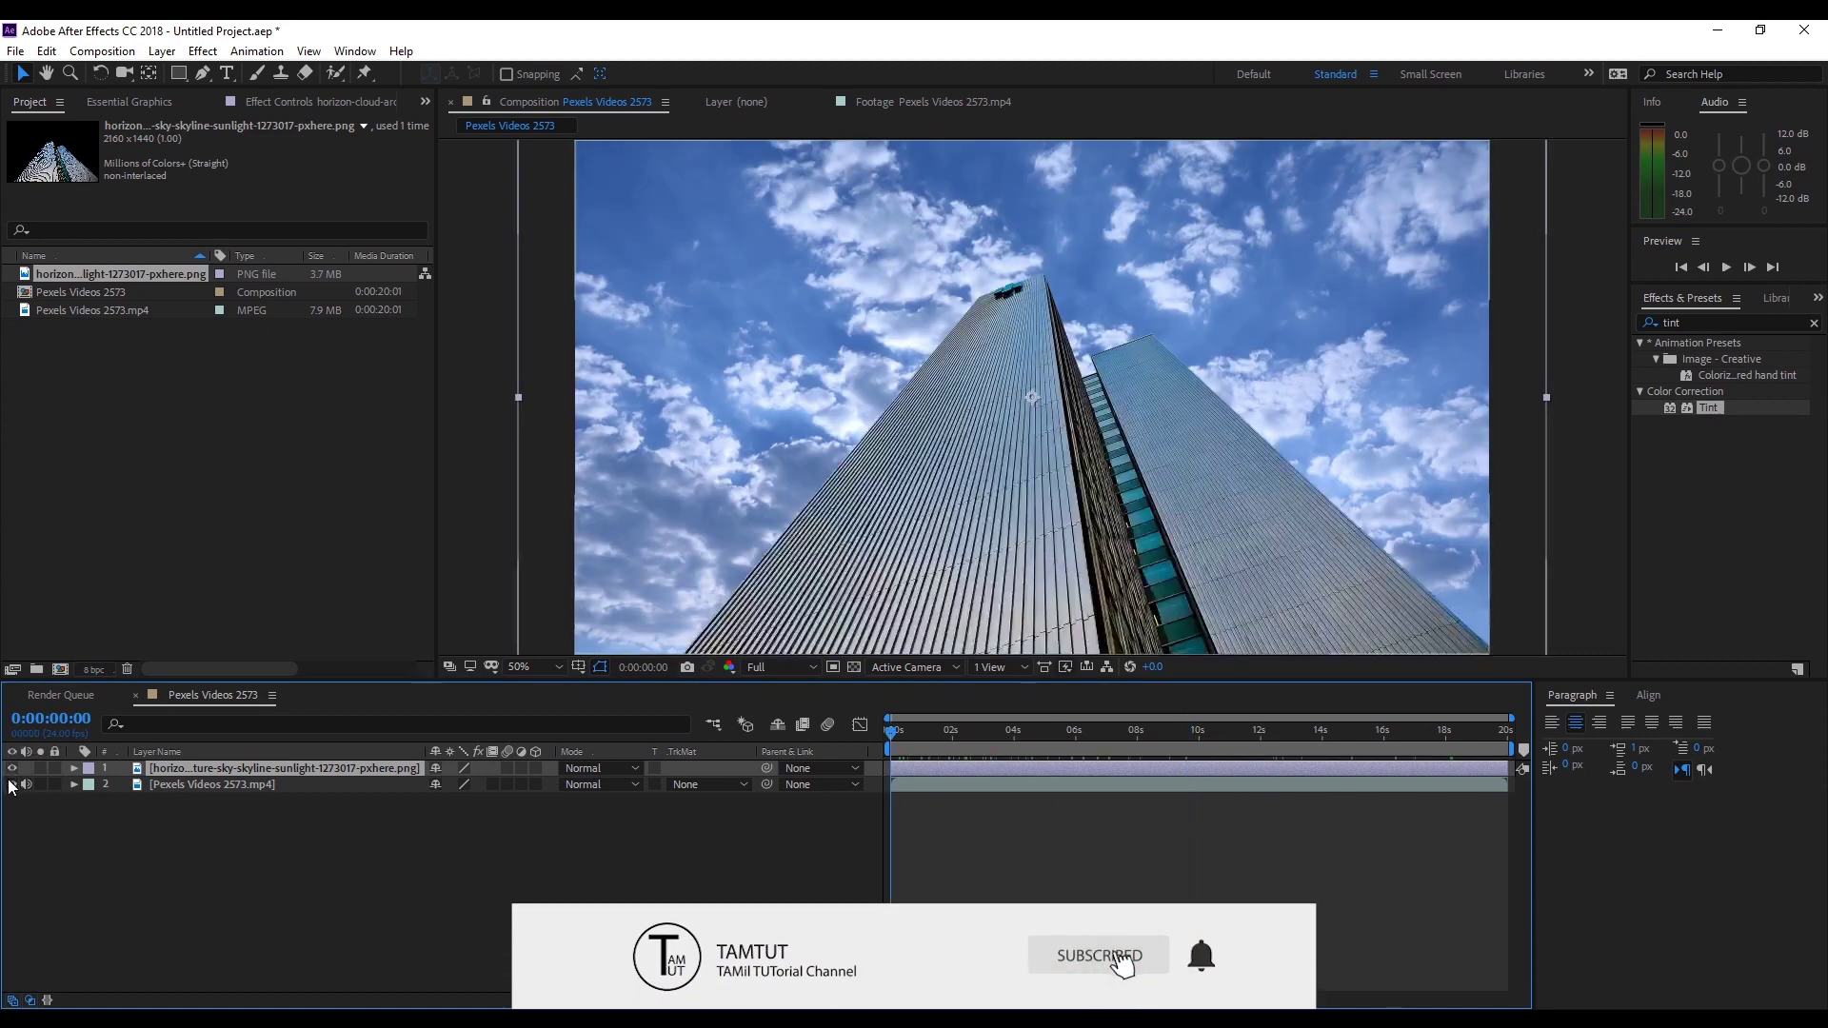
pyautogui.click(11, 783)
pyautogui.click(11, 784)
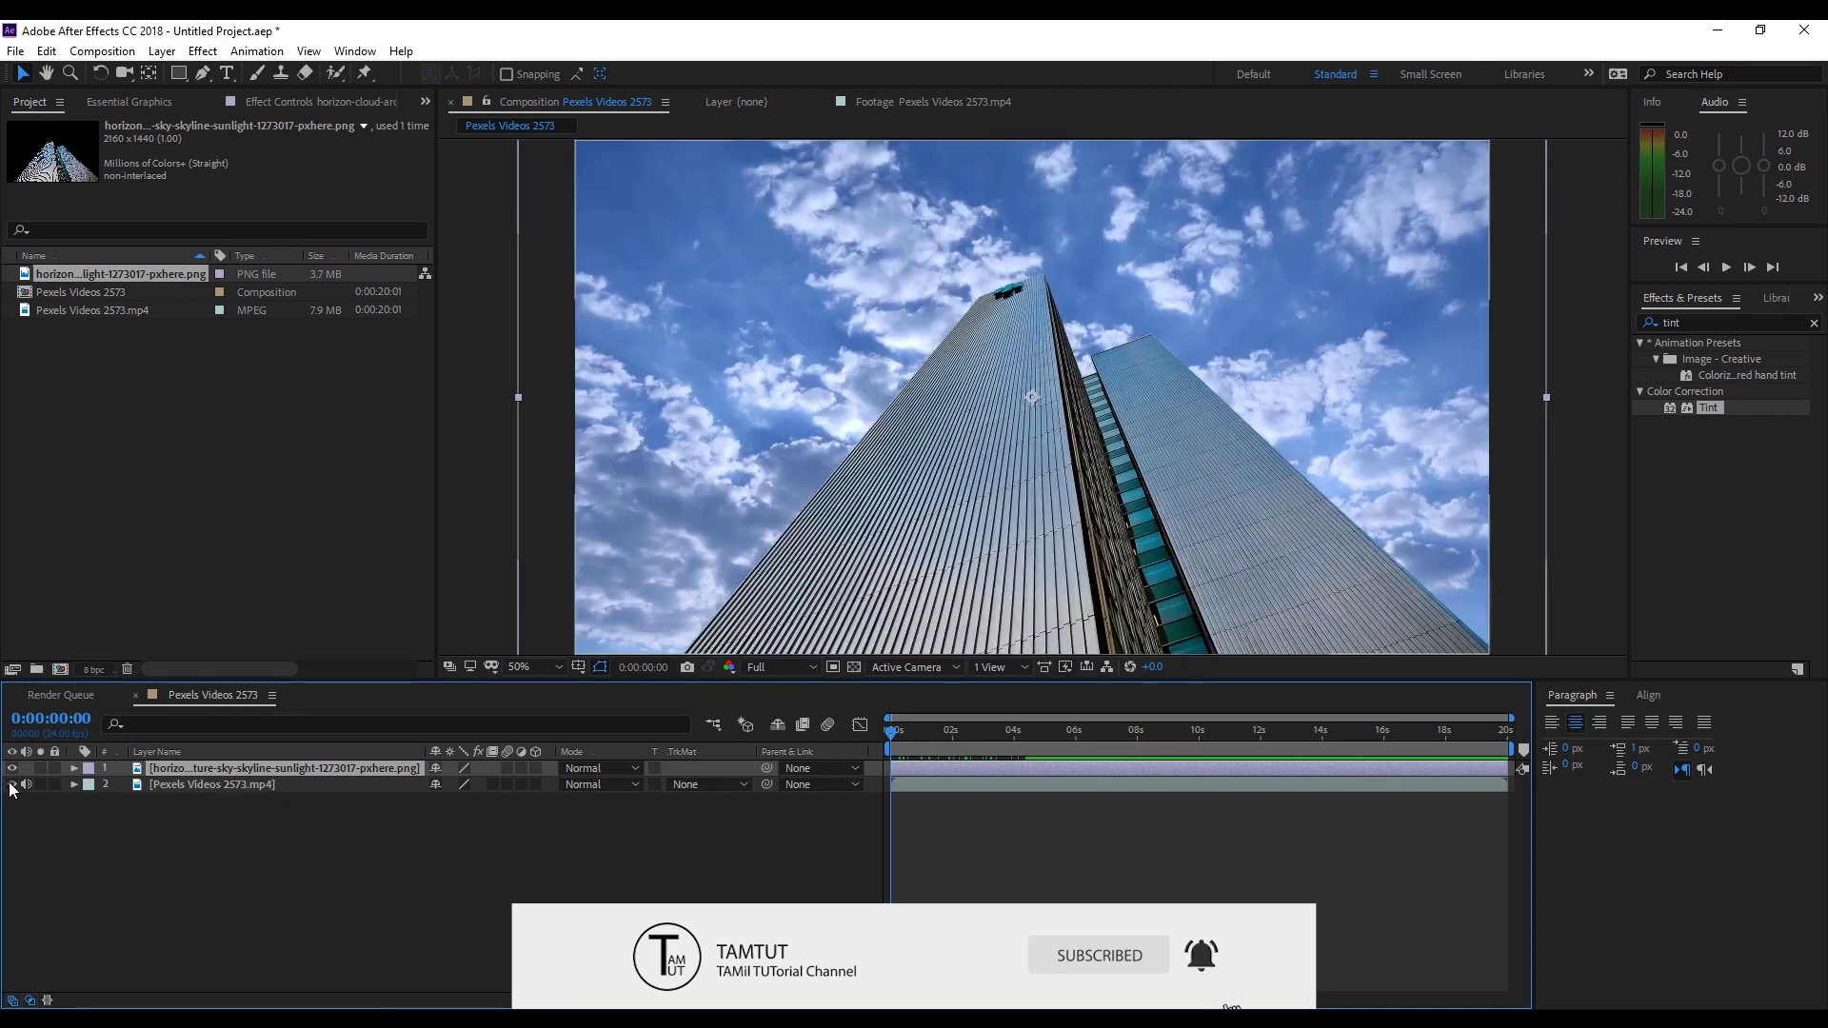
pyautogui.moveTo(962, 732); pyautogui.dragTo(1133, 811)
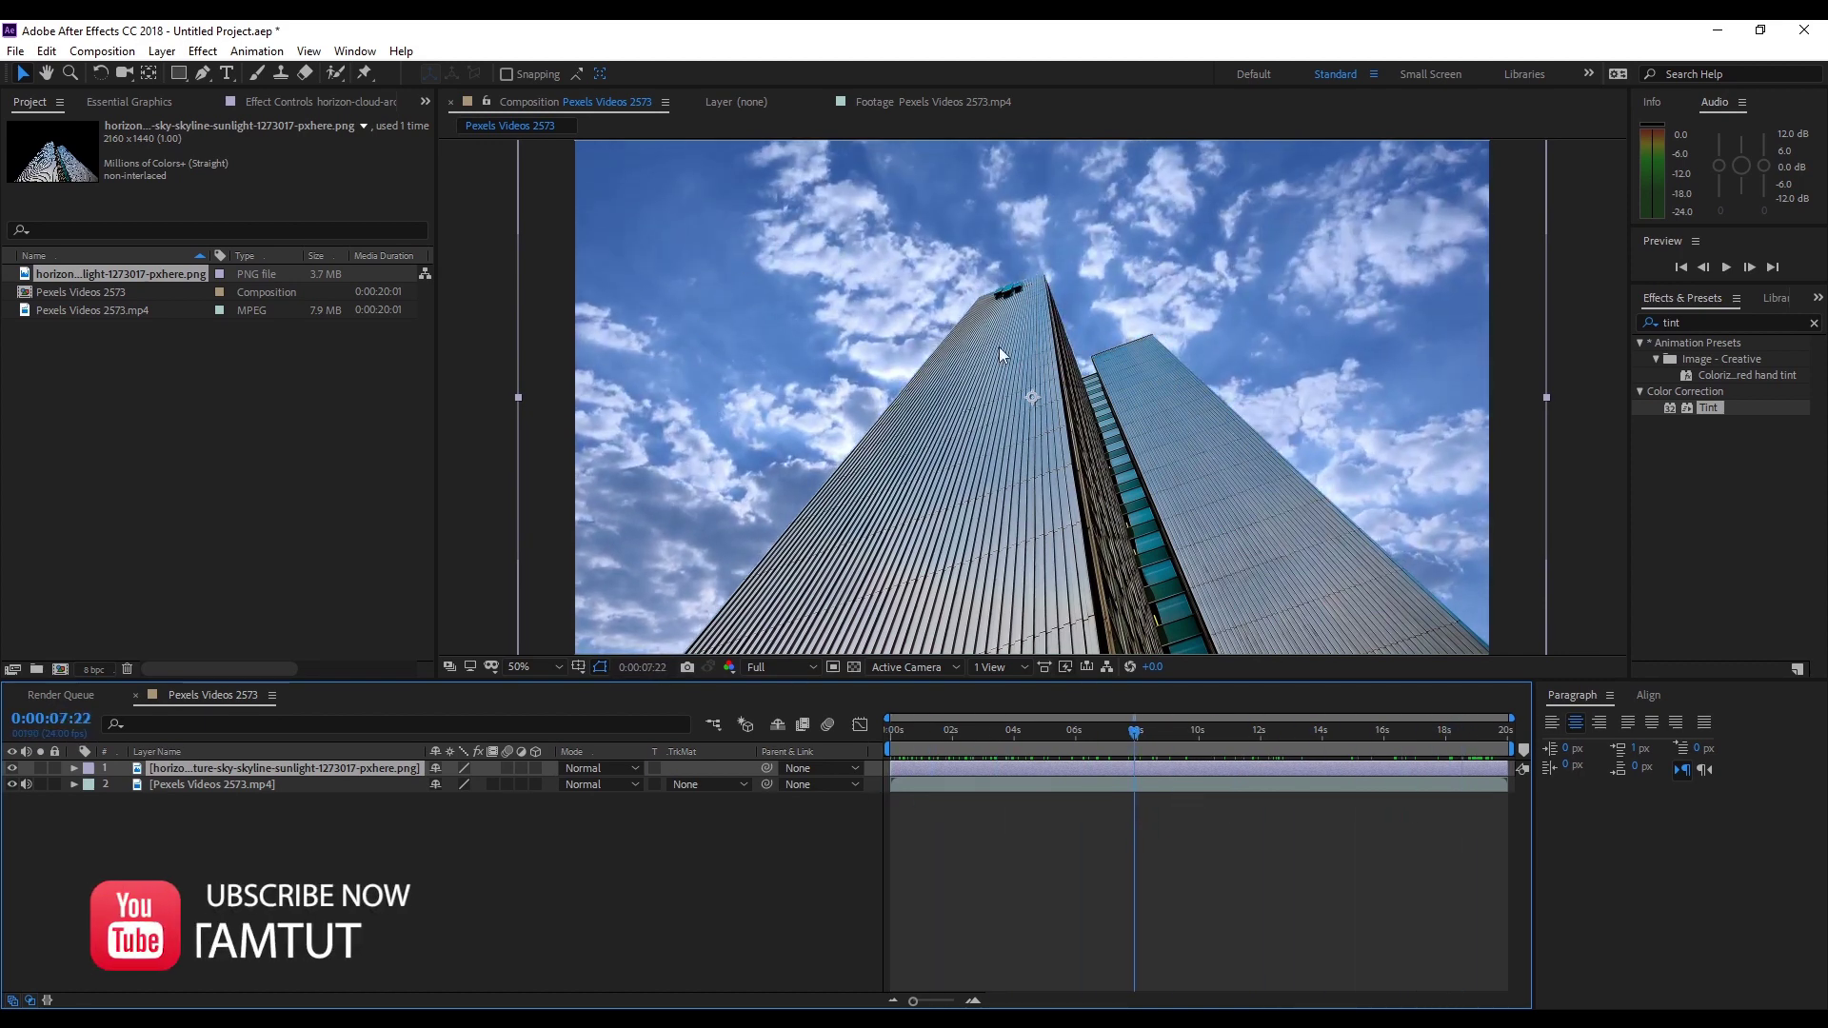
pyautogui.click(138, 783)
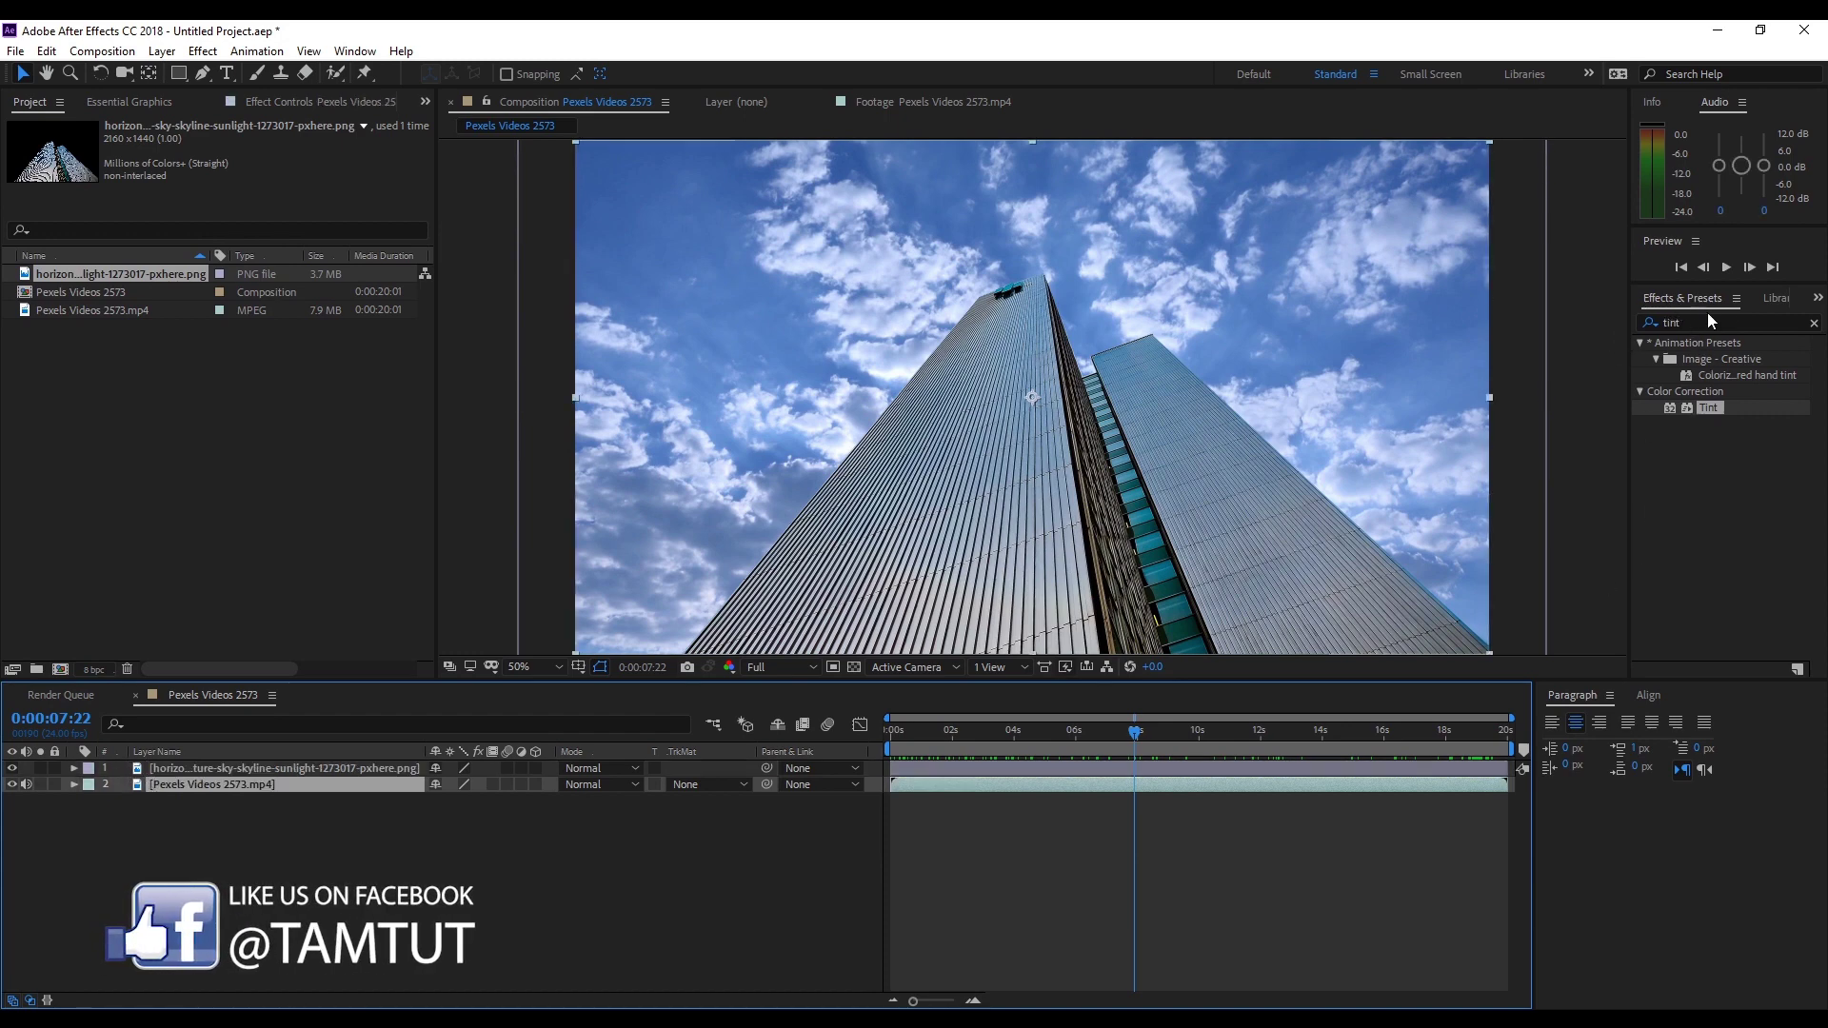
# Apply Tint to the cloud clip with Map Black To set to blue 0971DB
pyautogui.doubleClick(1668, 407)
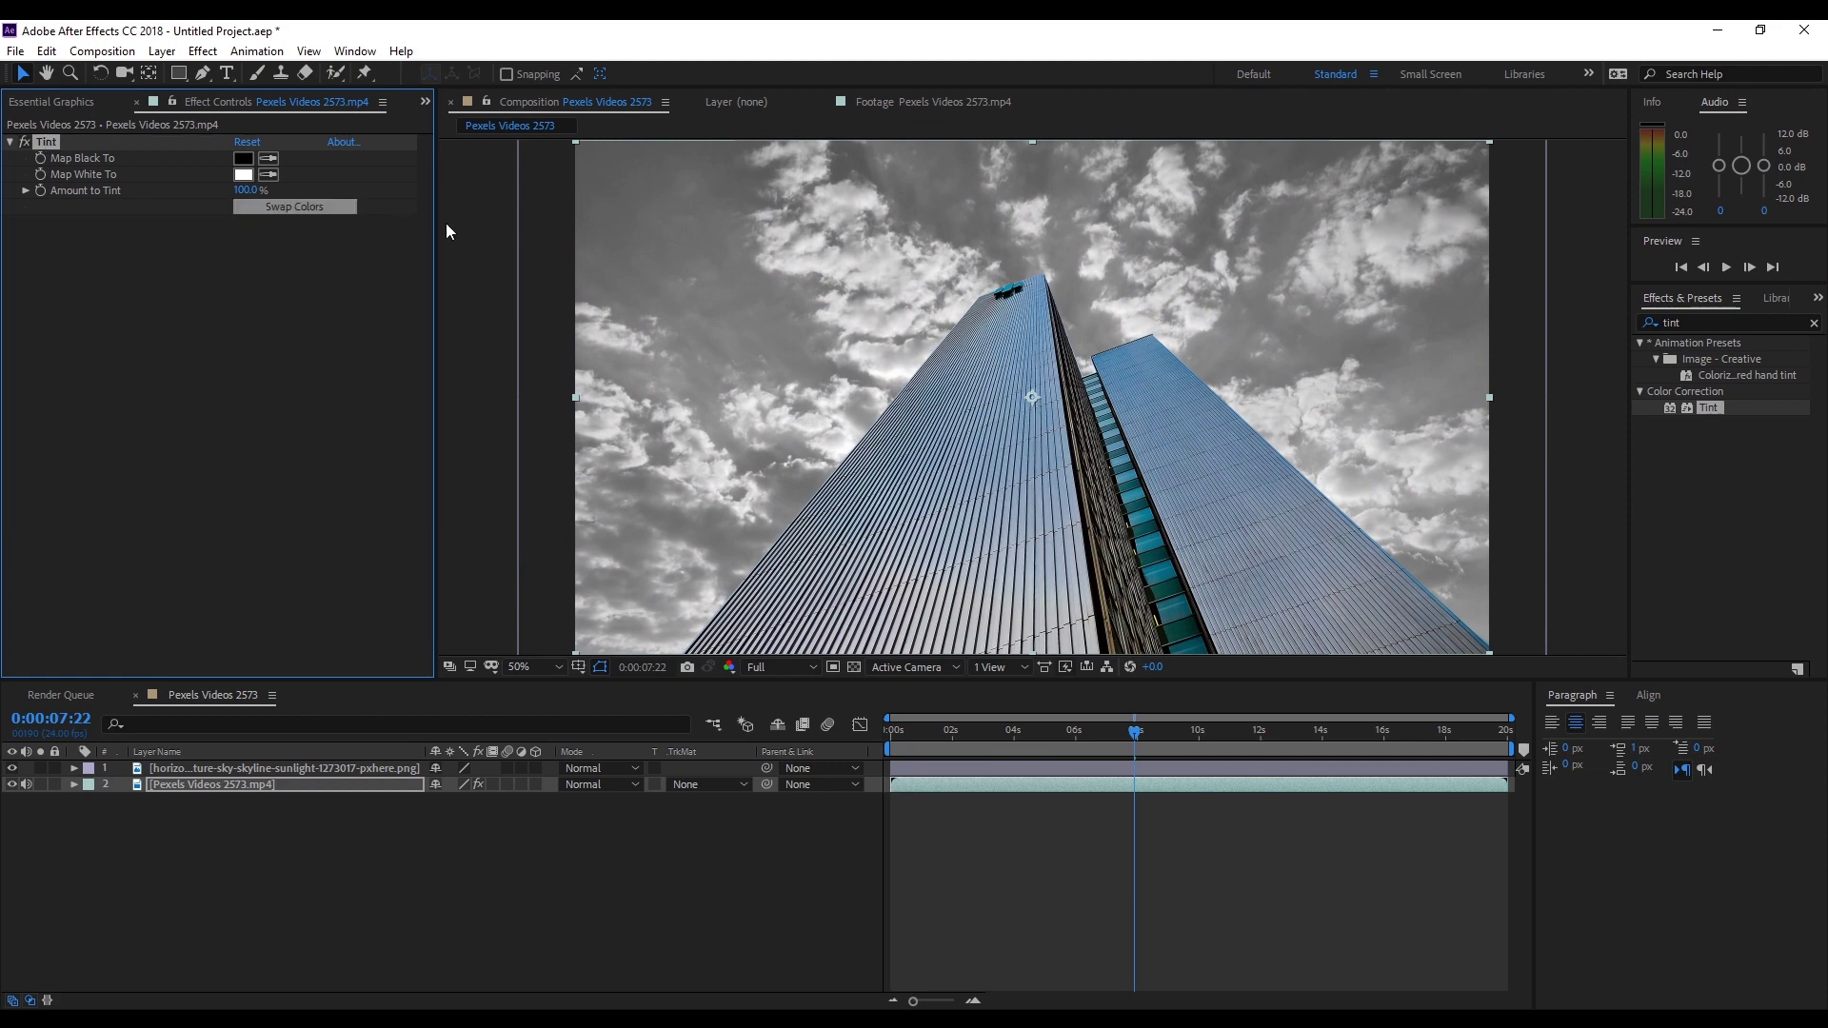
pyautogui.click(243, 158)
pyautogui.click(1520, 619)
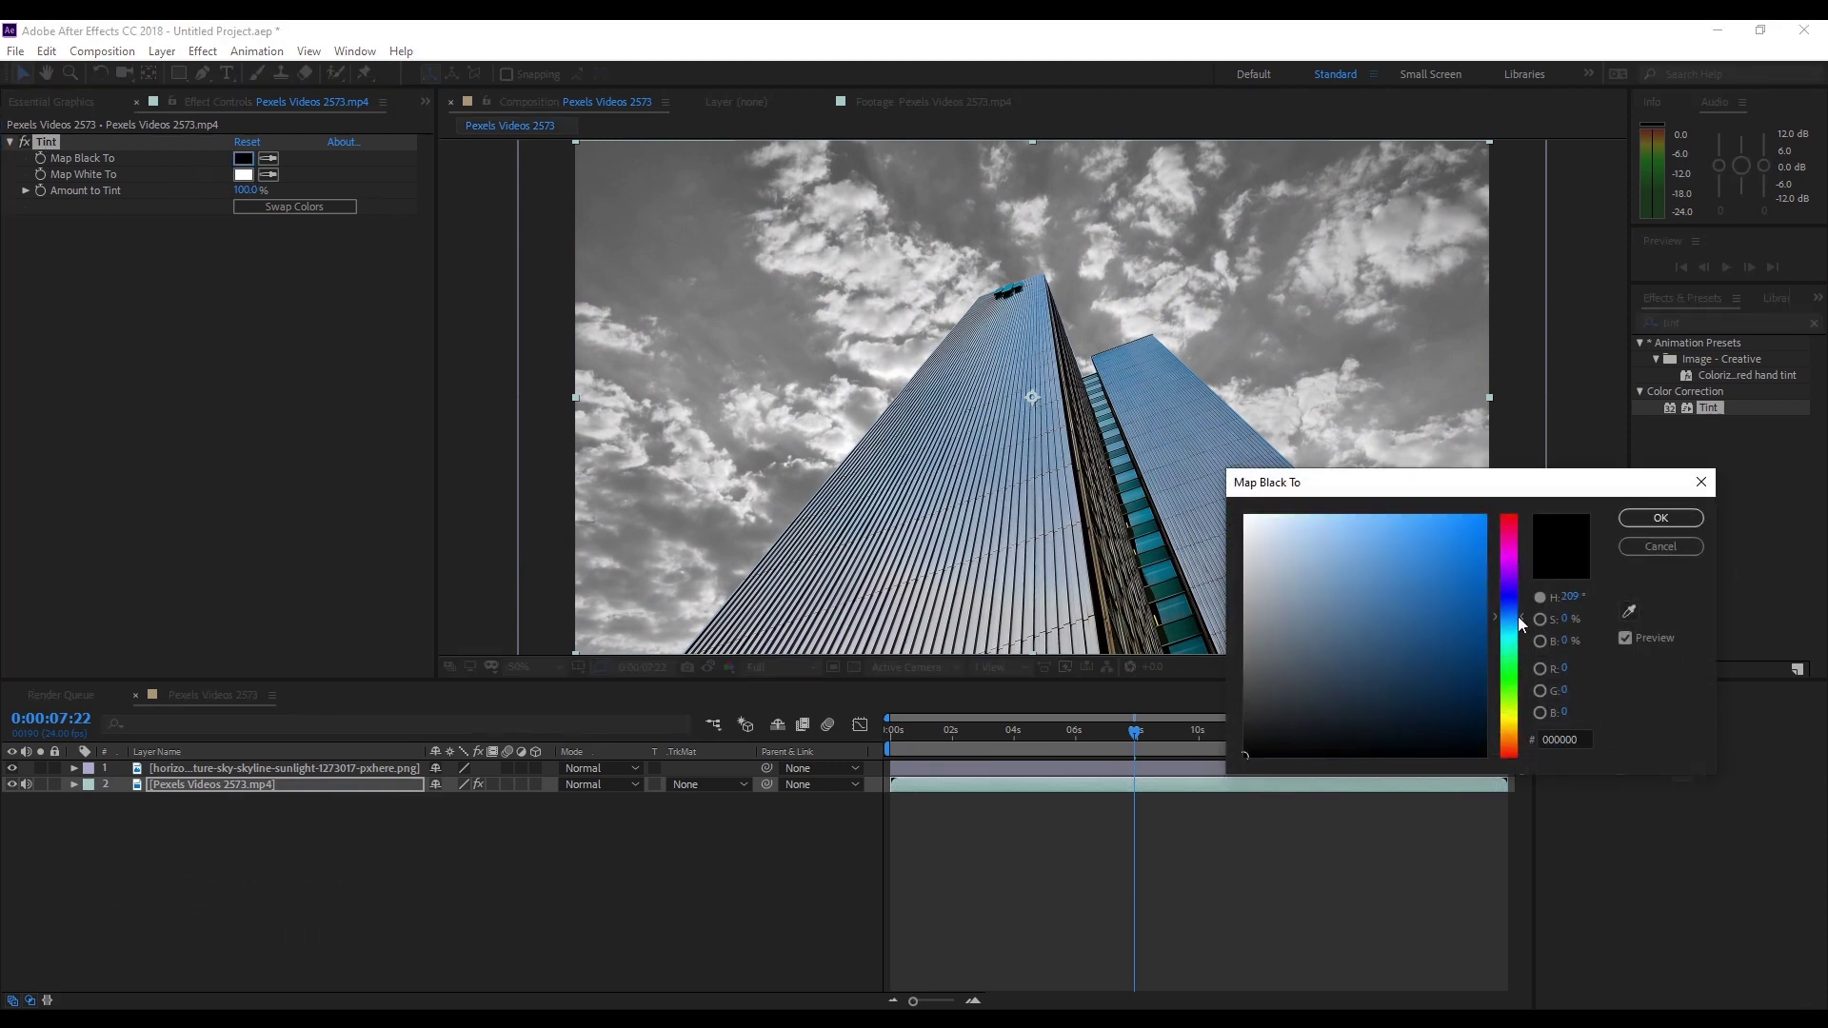
pyautogui.moveTo(1450, 582); pyautogui.dragTo(1478, 543)
pyautogui.click(1646, 519)
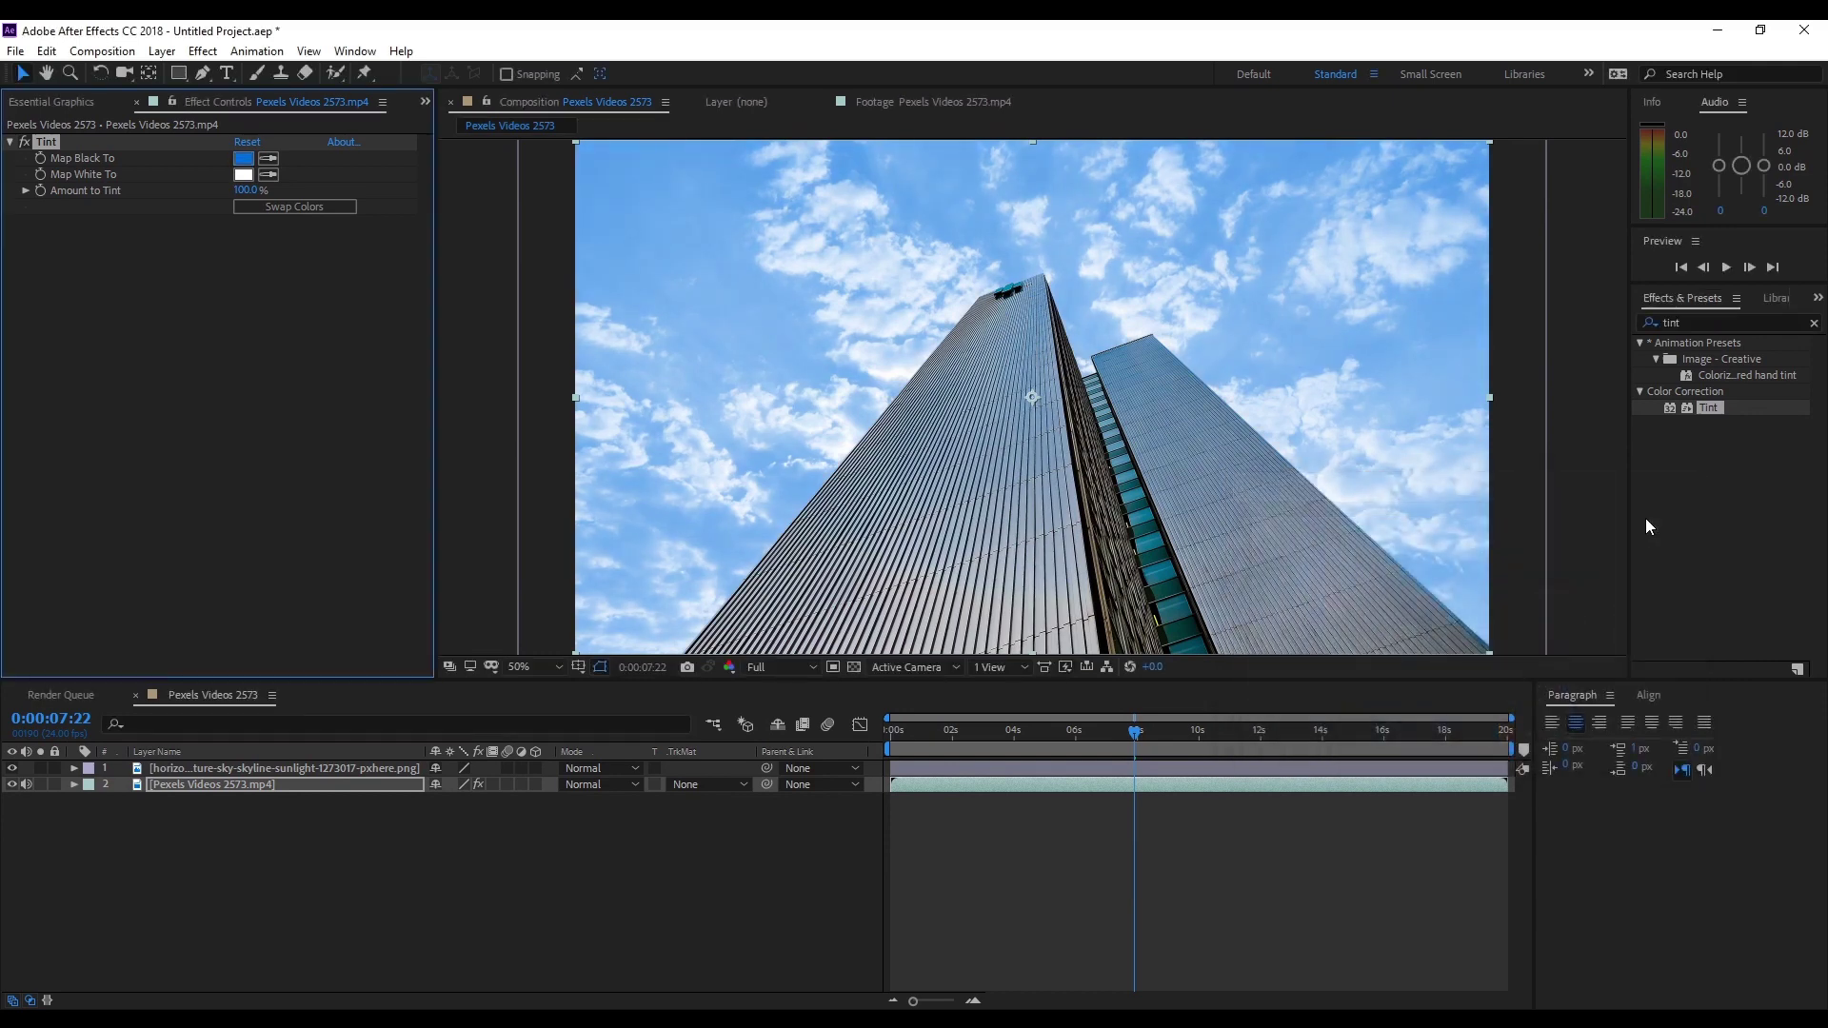
# Compare the tint on and off, then reduce Amount to Tint to 43%
pyautogui.click(24, 142)
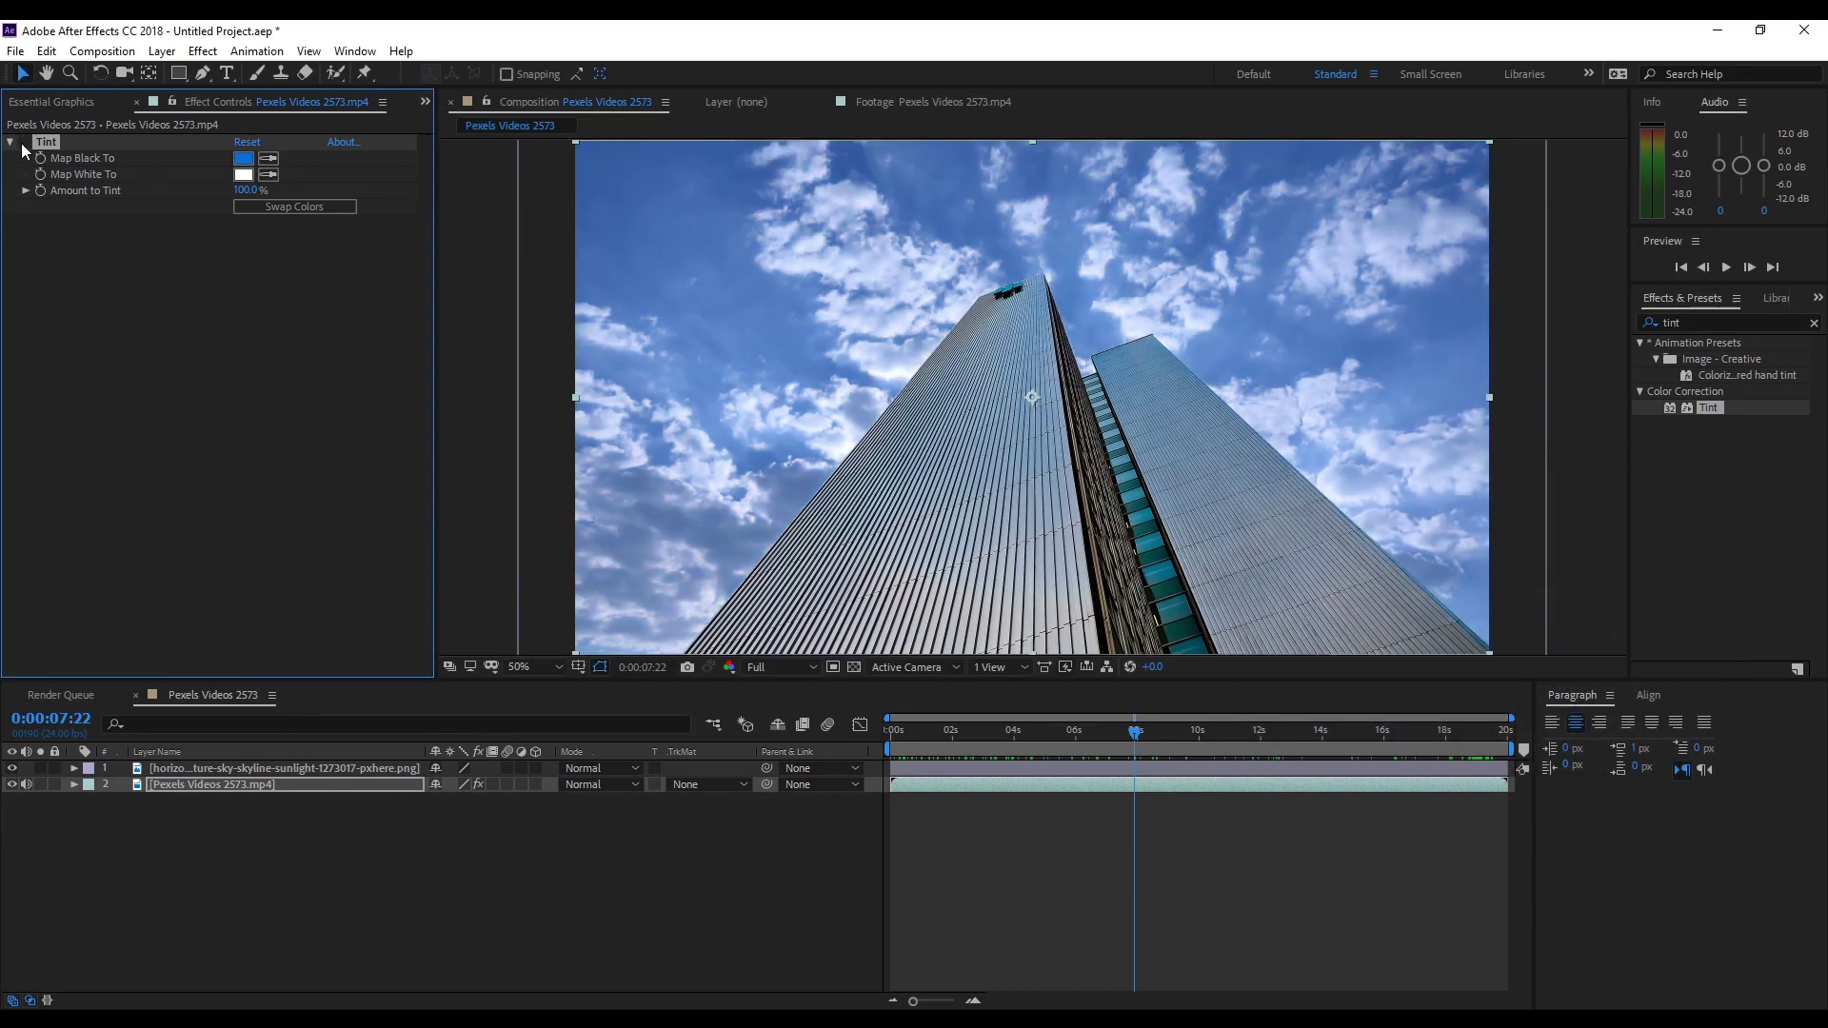
pyautogui.click(23, 142)
pyautogui.click(24, 142)
pyautogui.click(24, 142)
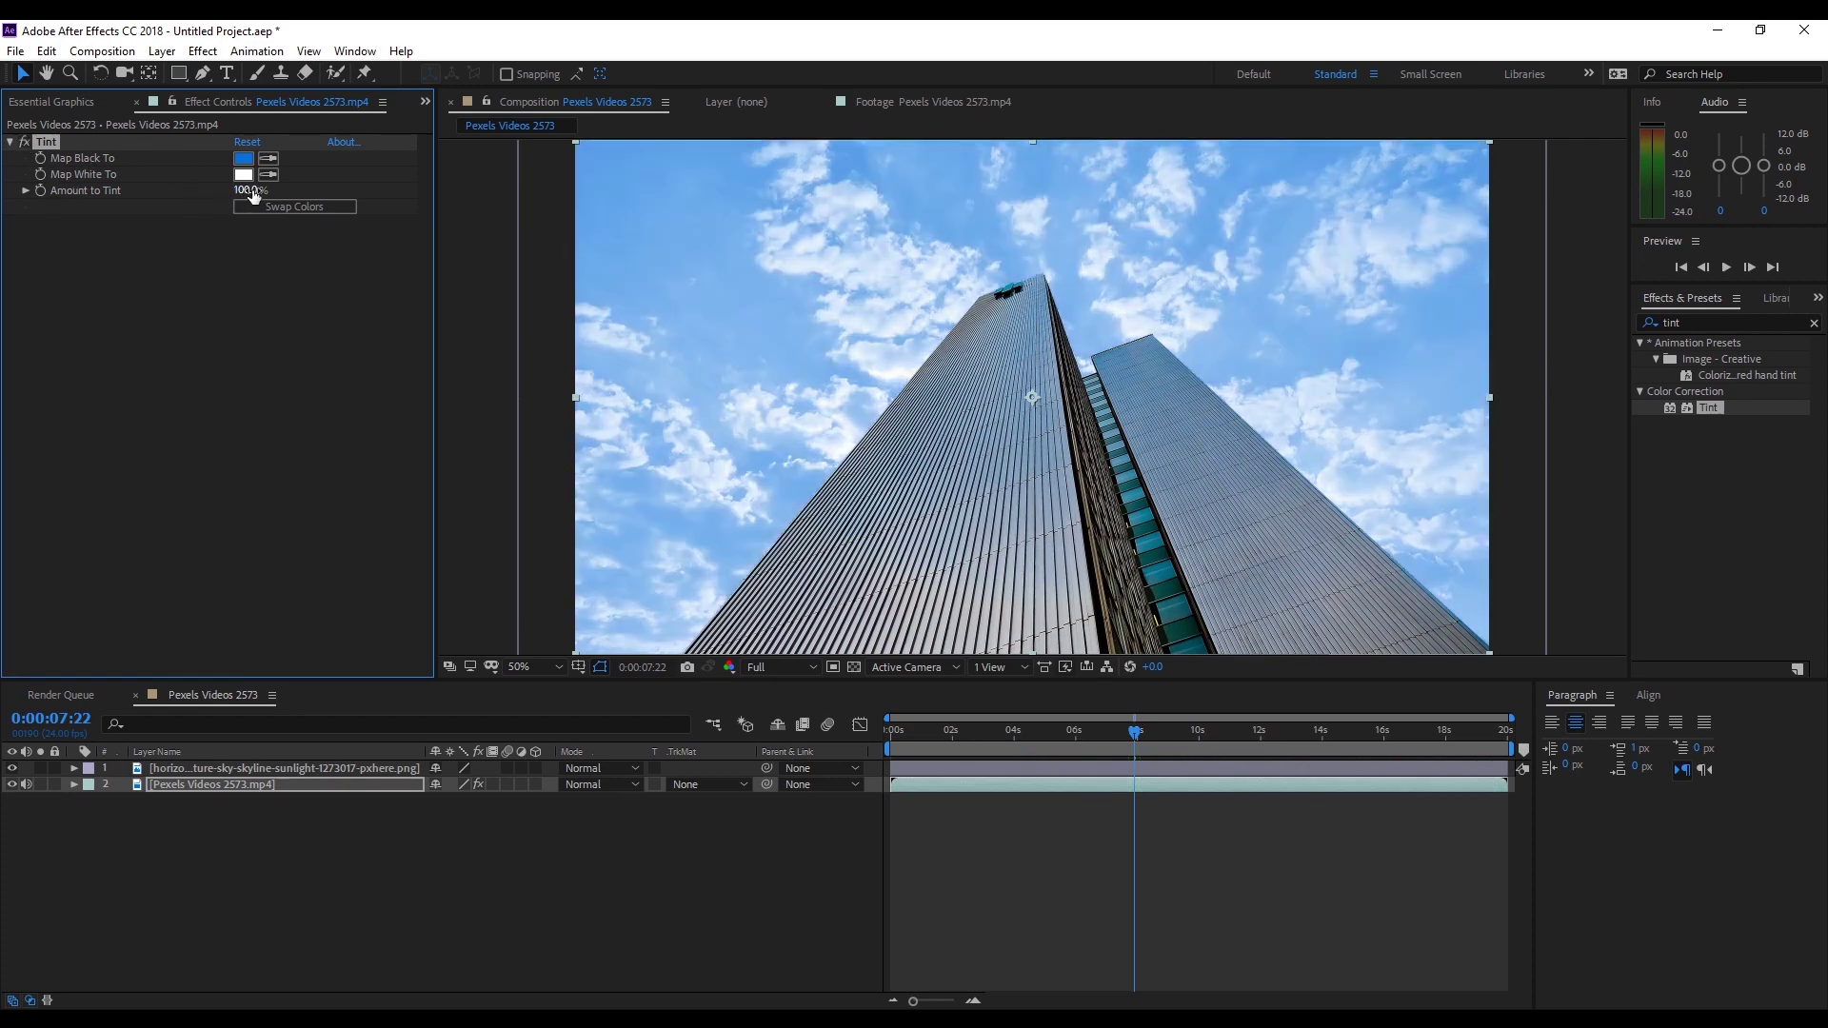
pyautogui.moveTo(245, 191); pyautogui.dragTo(195, 195)
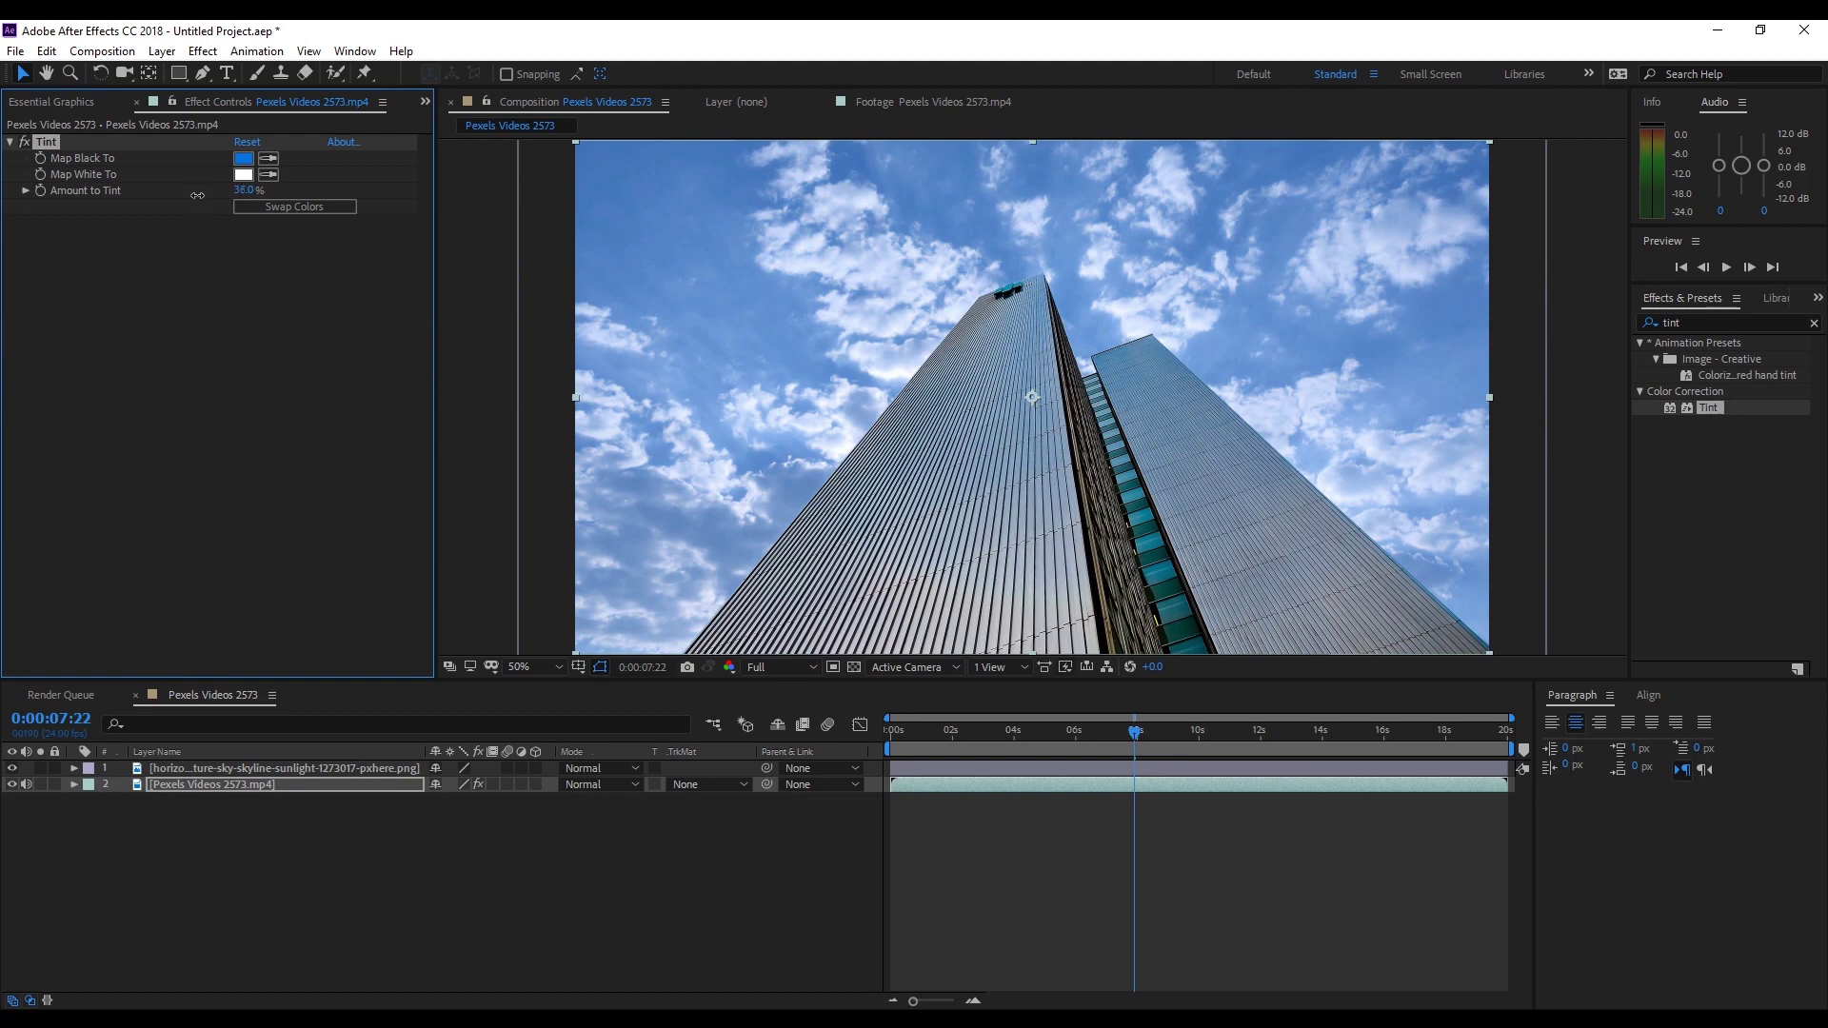
pyautogui.click(42, 387)
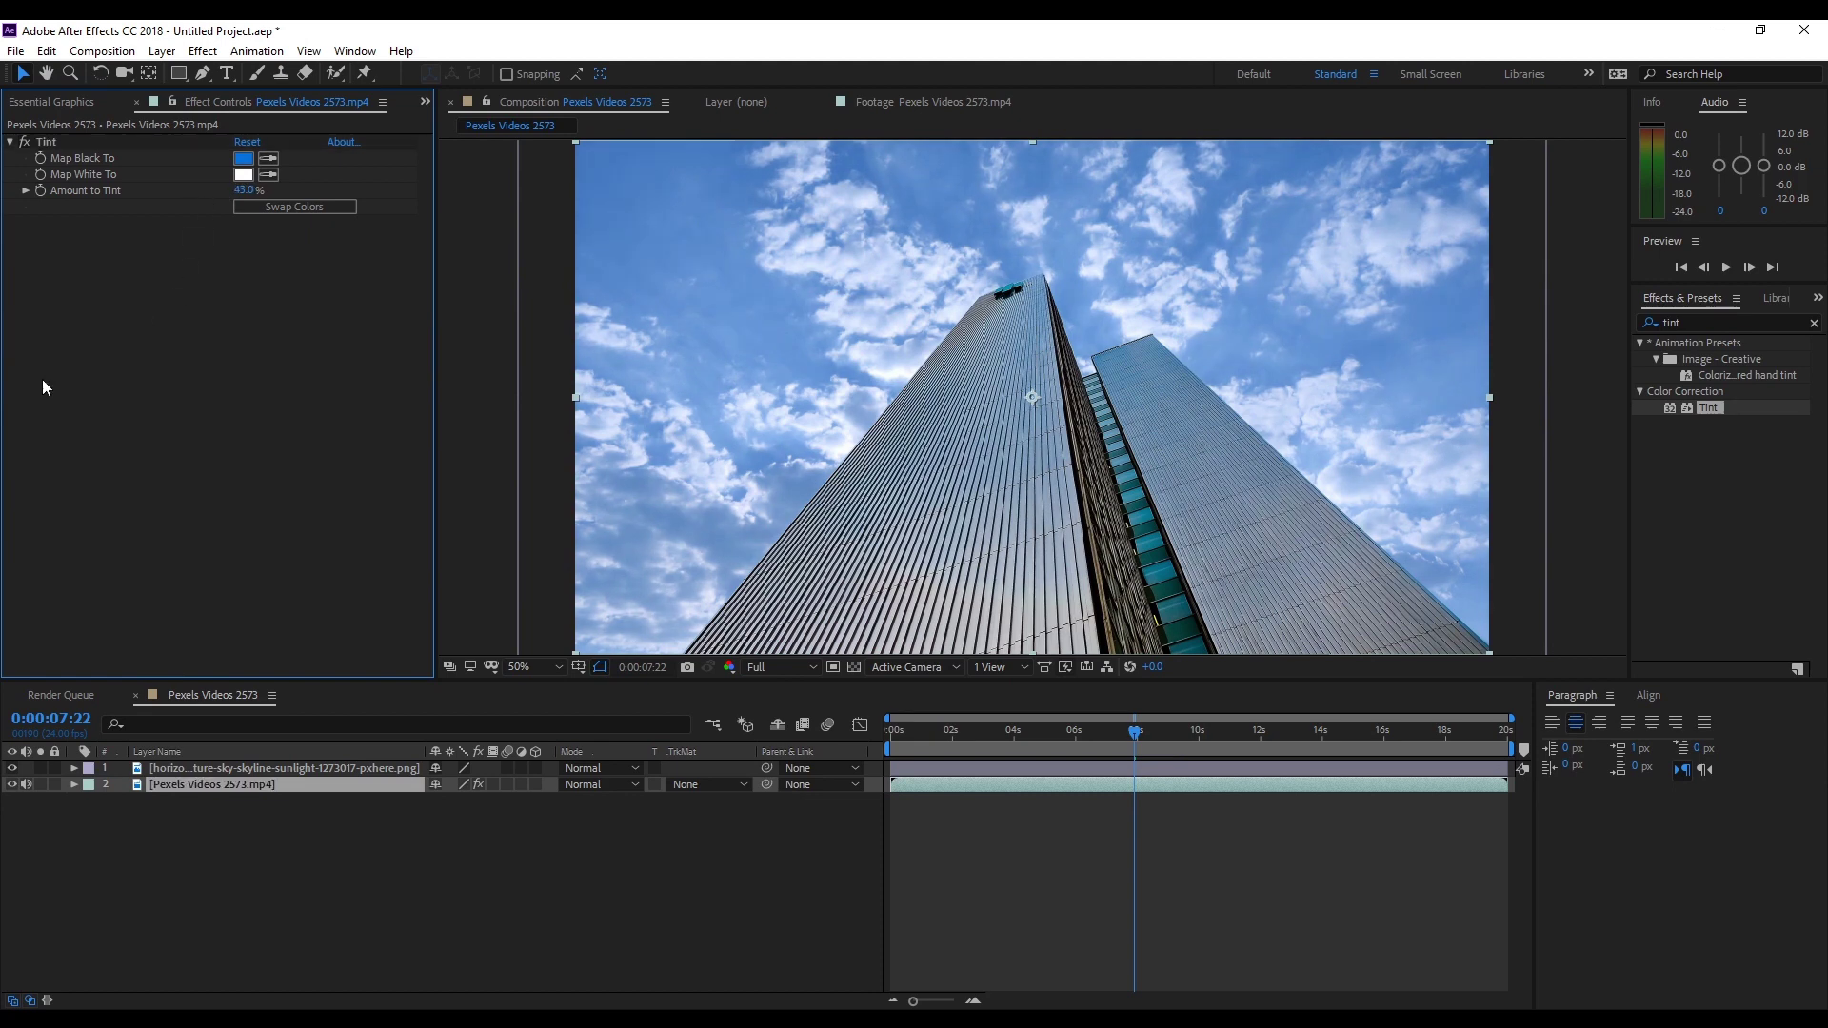
pyautogui.click(197, 796)
pyautogui.moveTo(915, 735); pyautogui.dragTo(1225, 813)
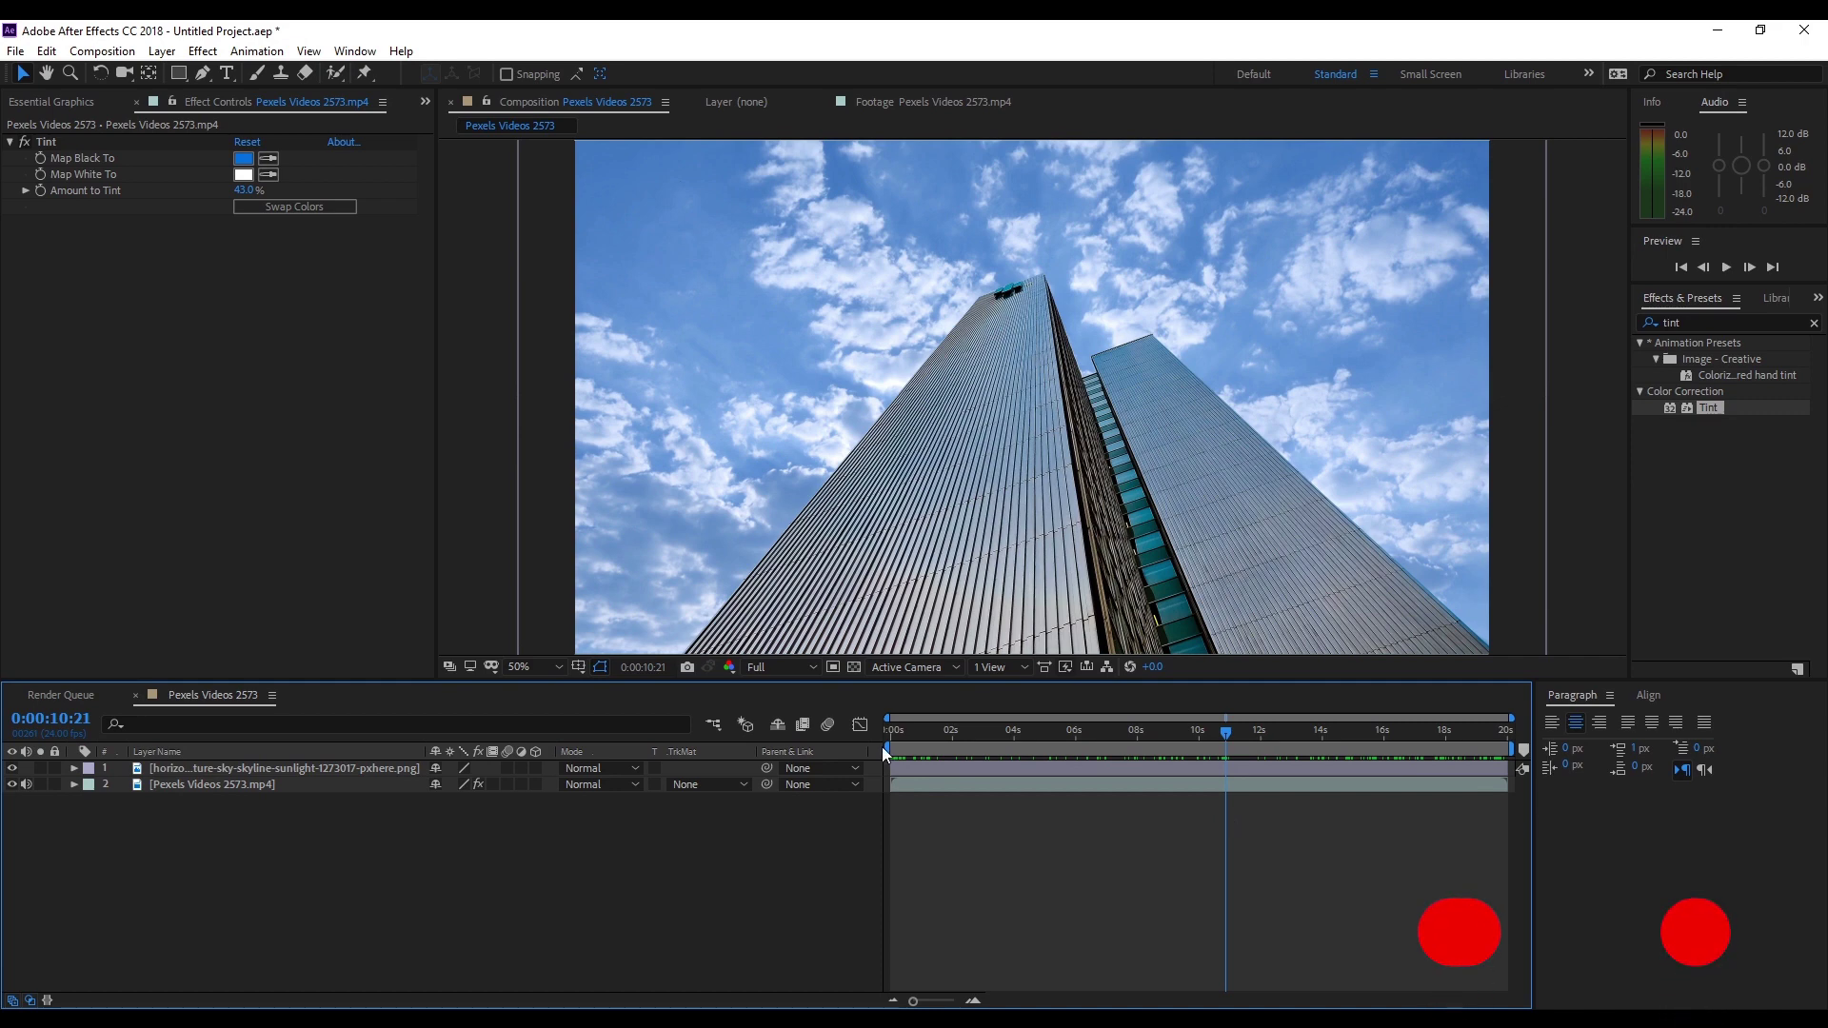
# Preview the composition, then duplicate the cloud layer and move the copy above the building
pyautogui.moveTo(924, 731); pyautogui.dragTo(888, 742)
pyautogui.press('space')
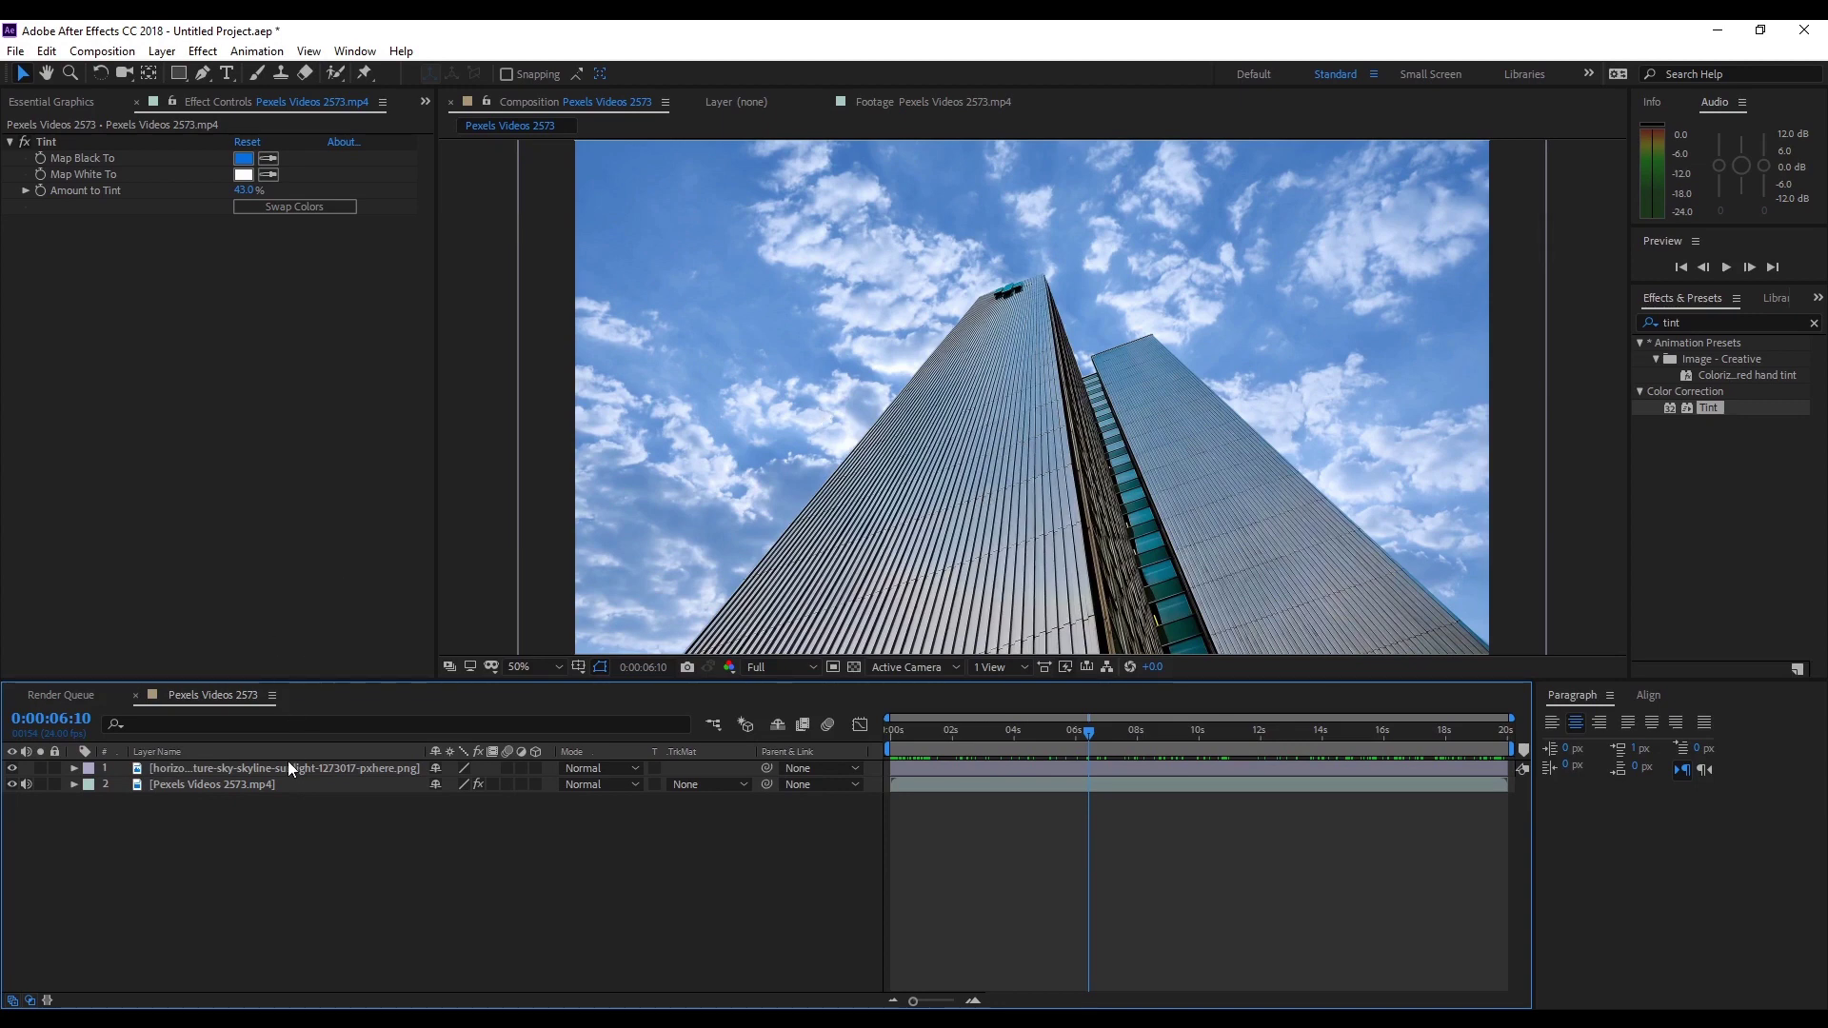
pyautogui.click(270, 784)
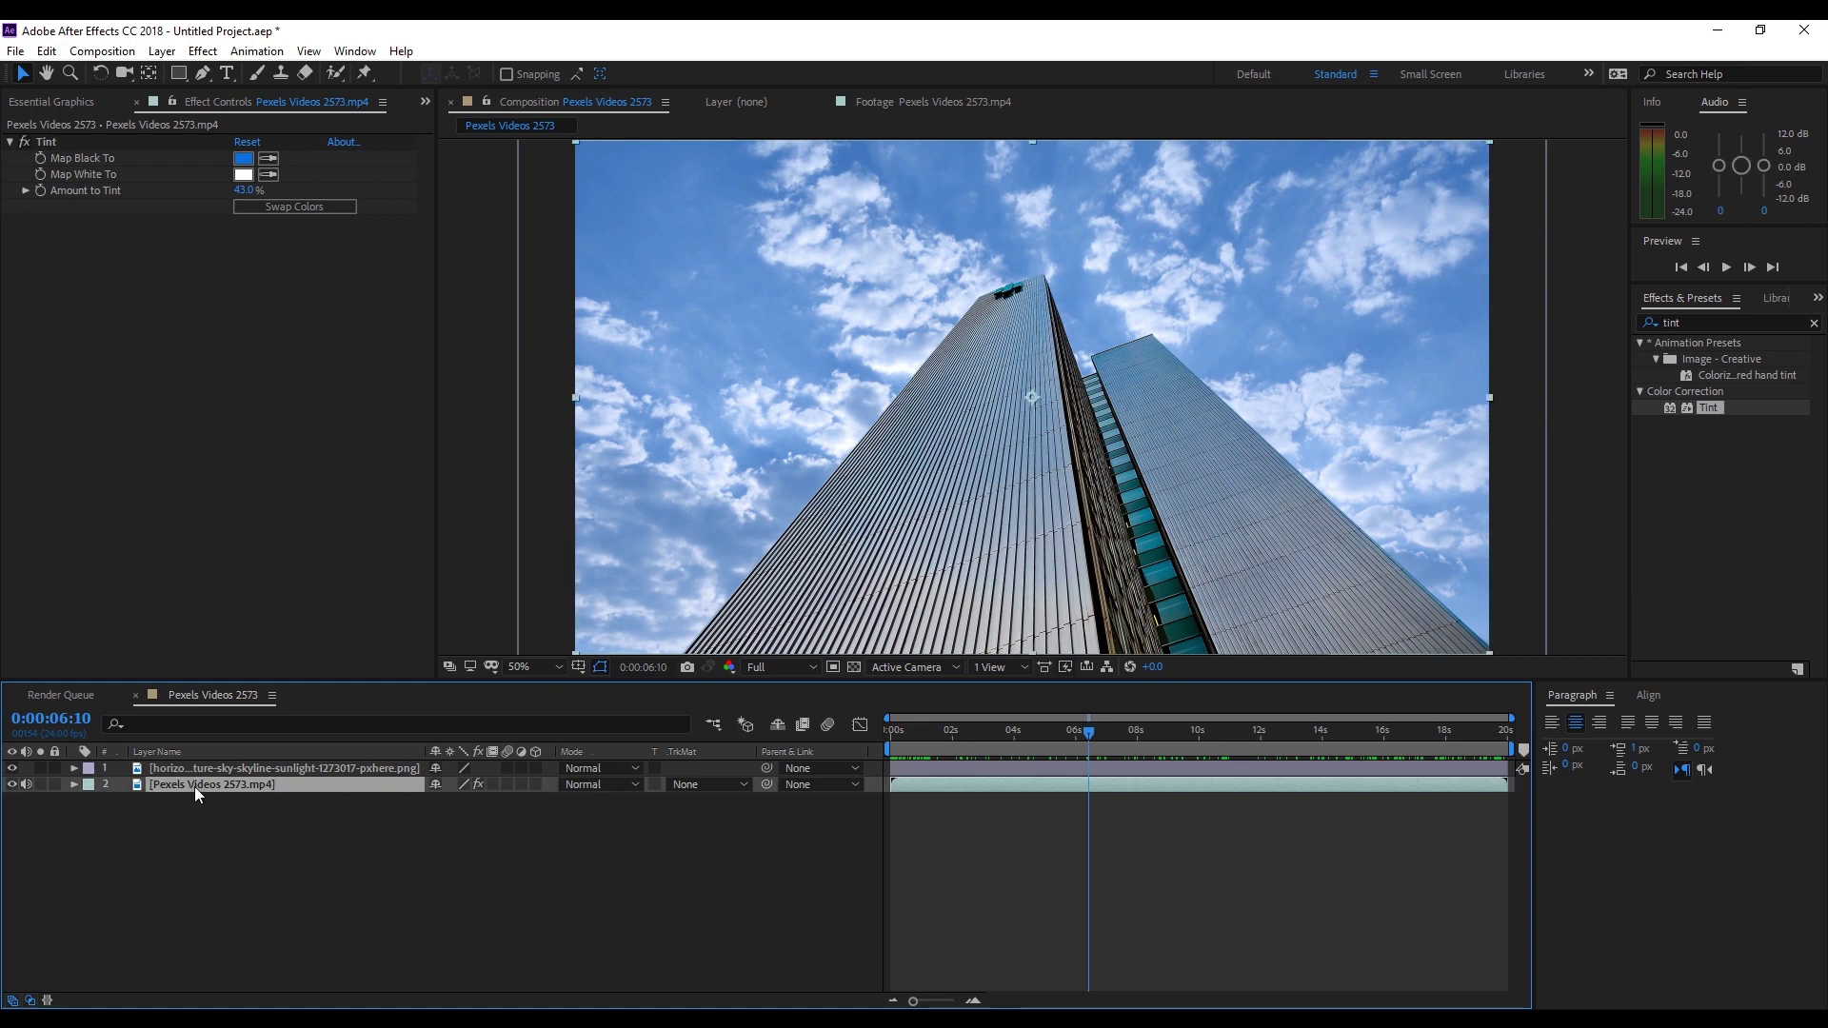
pyautogui.hotkey('ctrl', 'd')
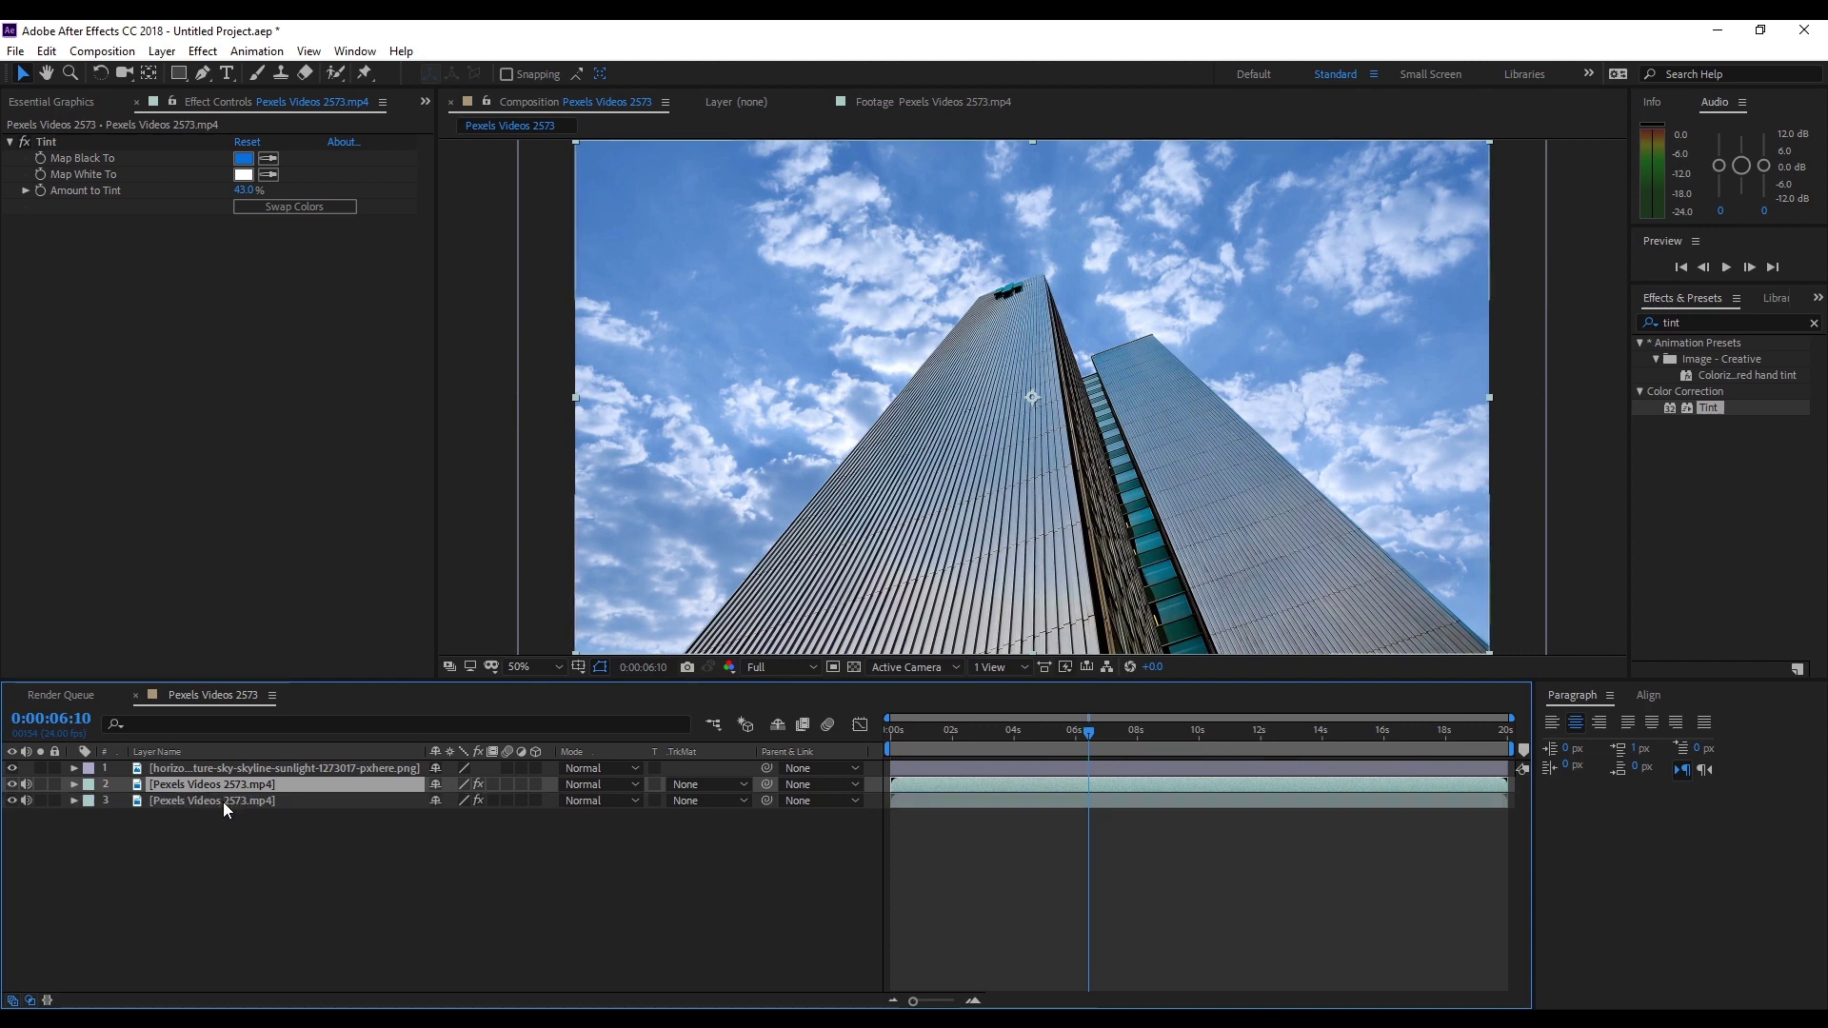
pyautogui.moveTo(227, 787); pyautogui.dragTo(227, 771)
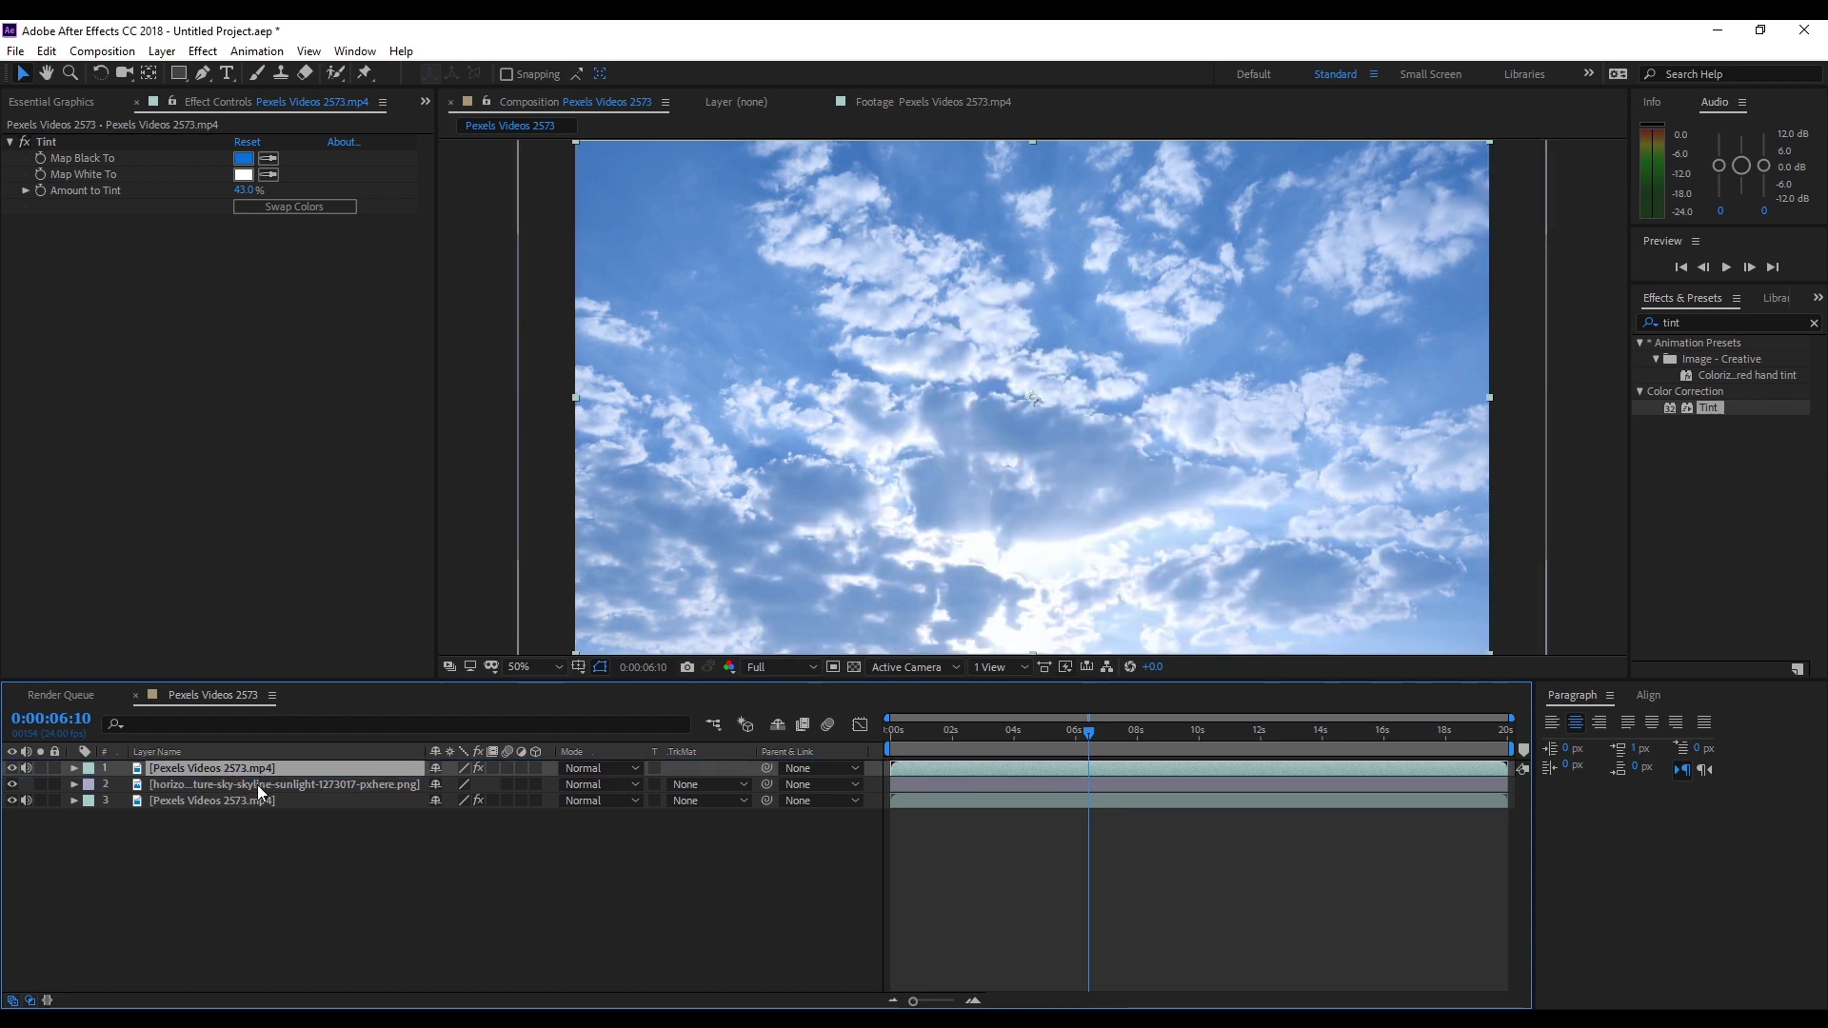
# Select the top cloud layer and collapse the layer blending settings
pyautogui.click(257, 785)
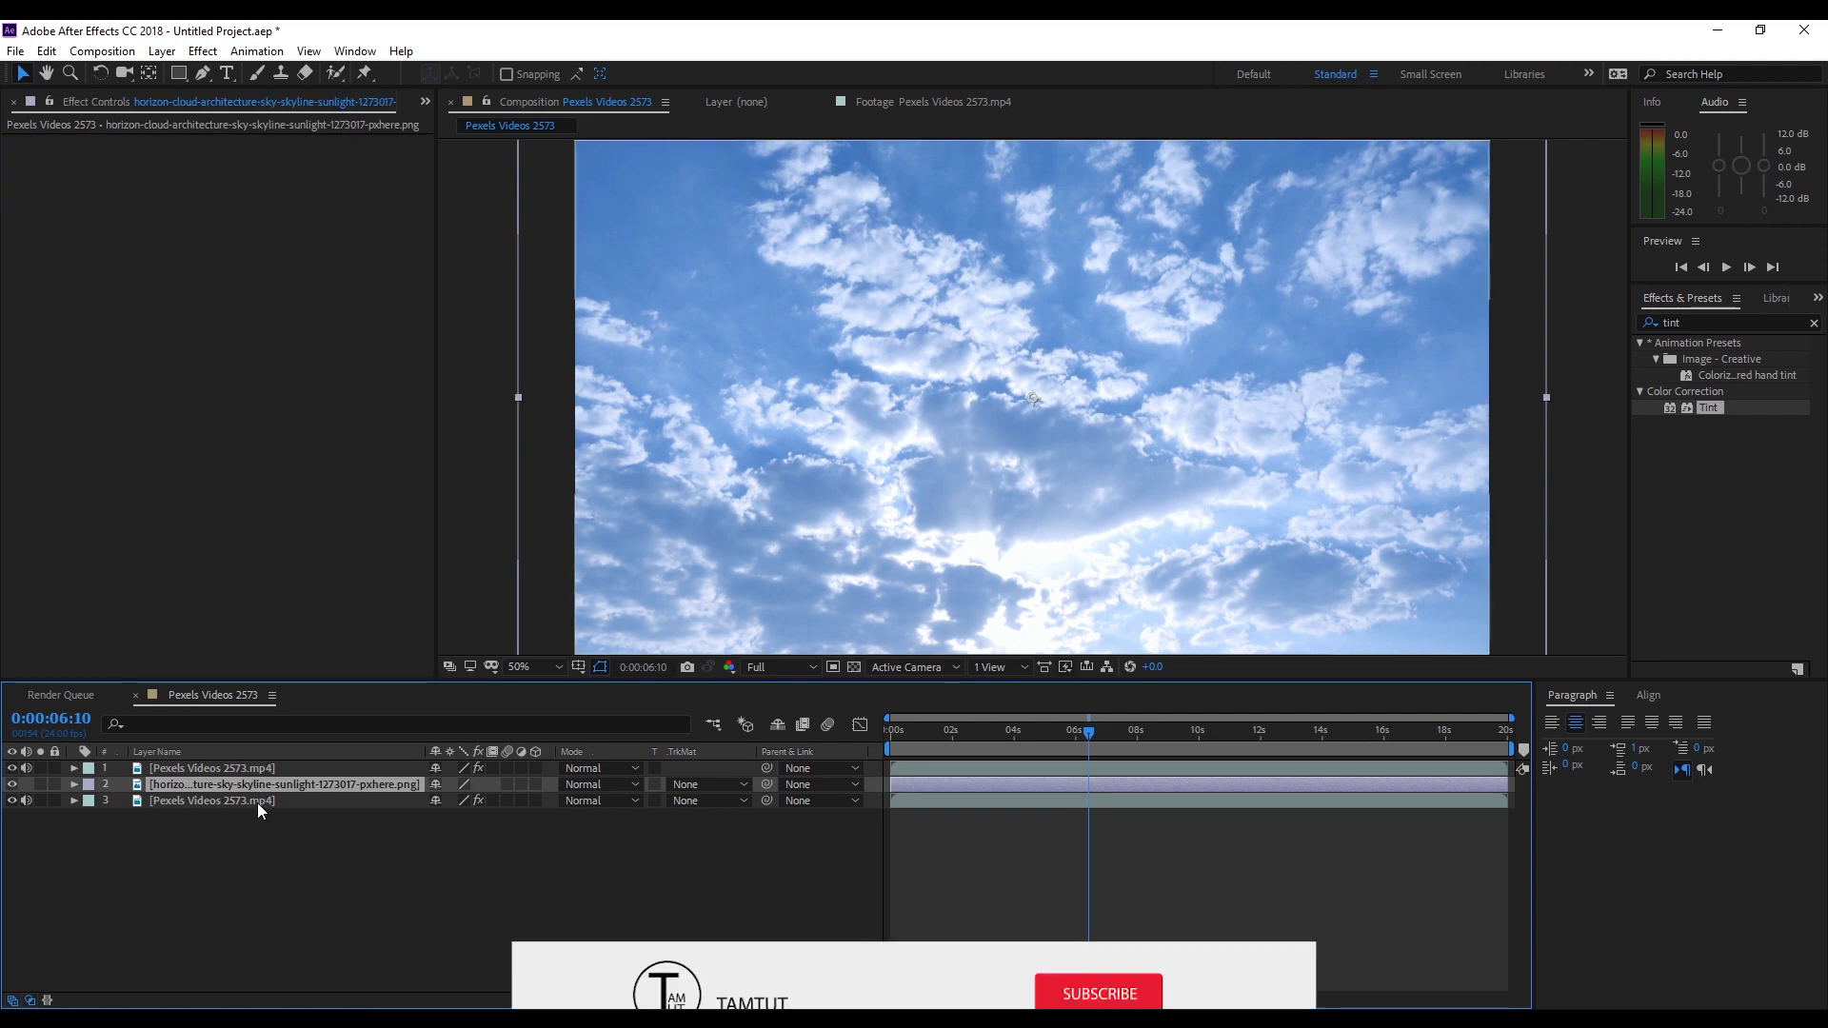
pyautogui.click(191, 798)
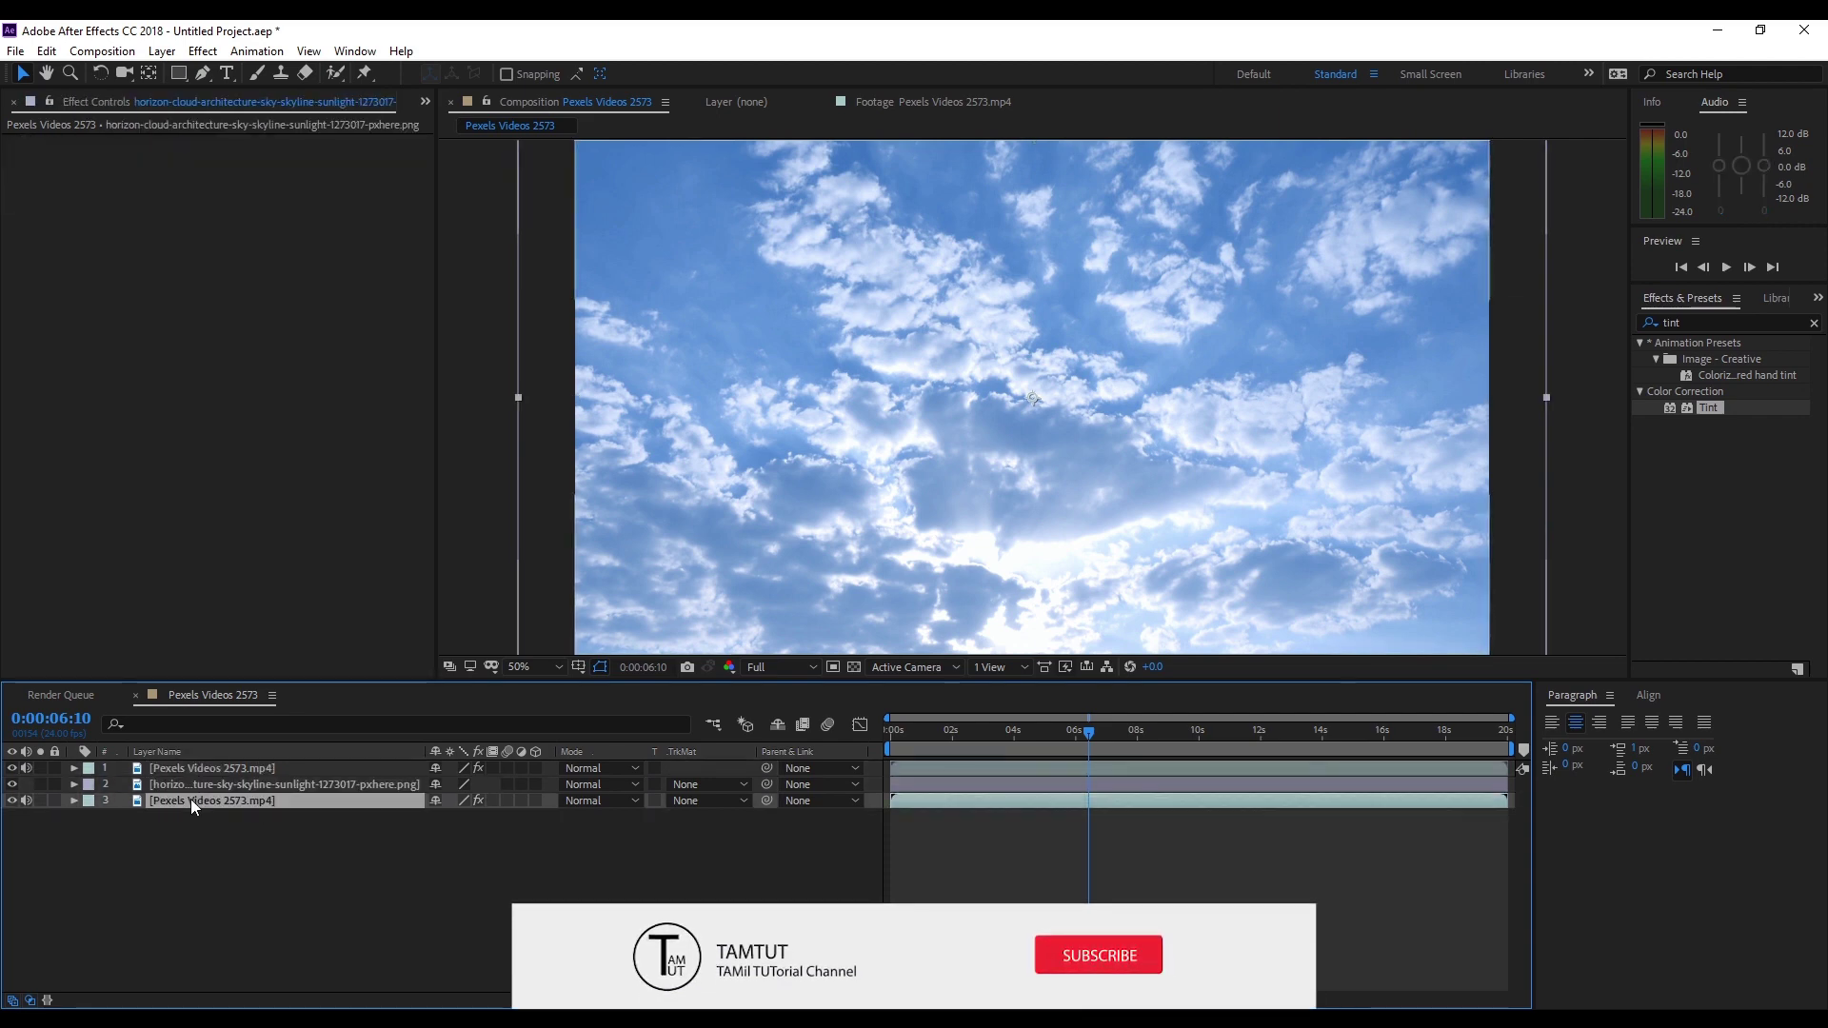
pyautogui.click(197, 769)
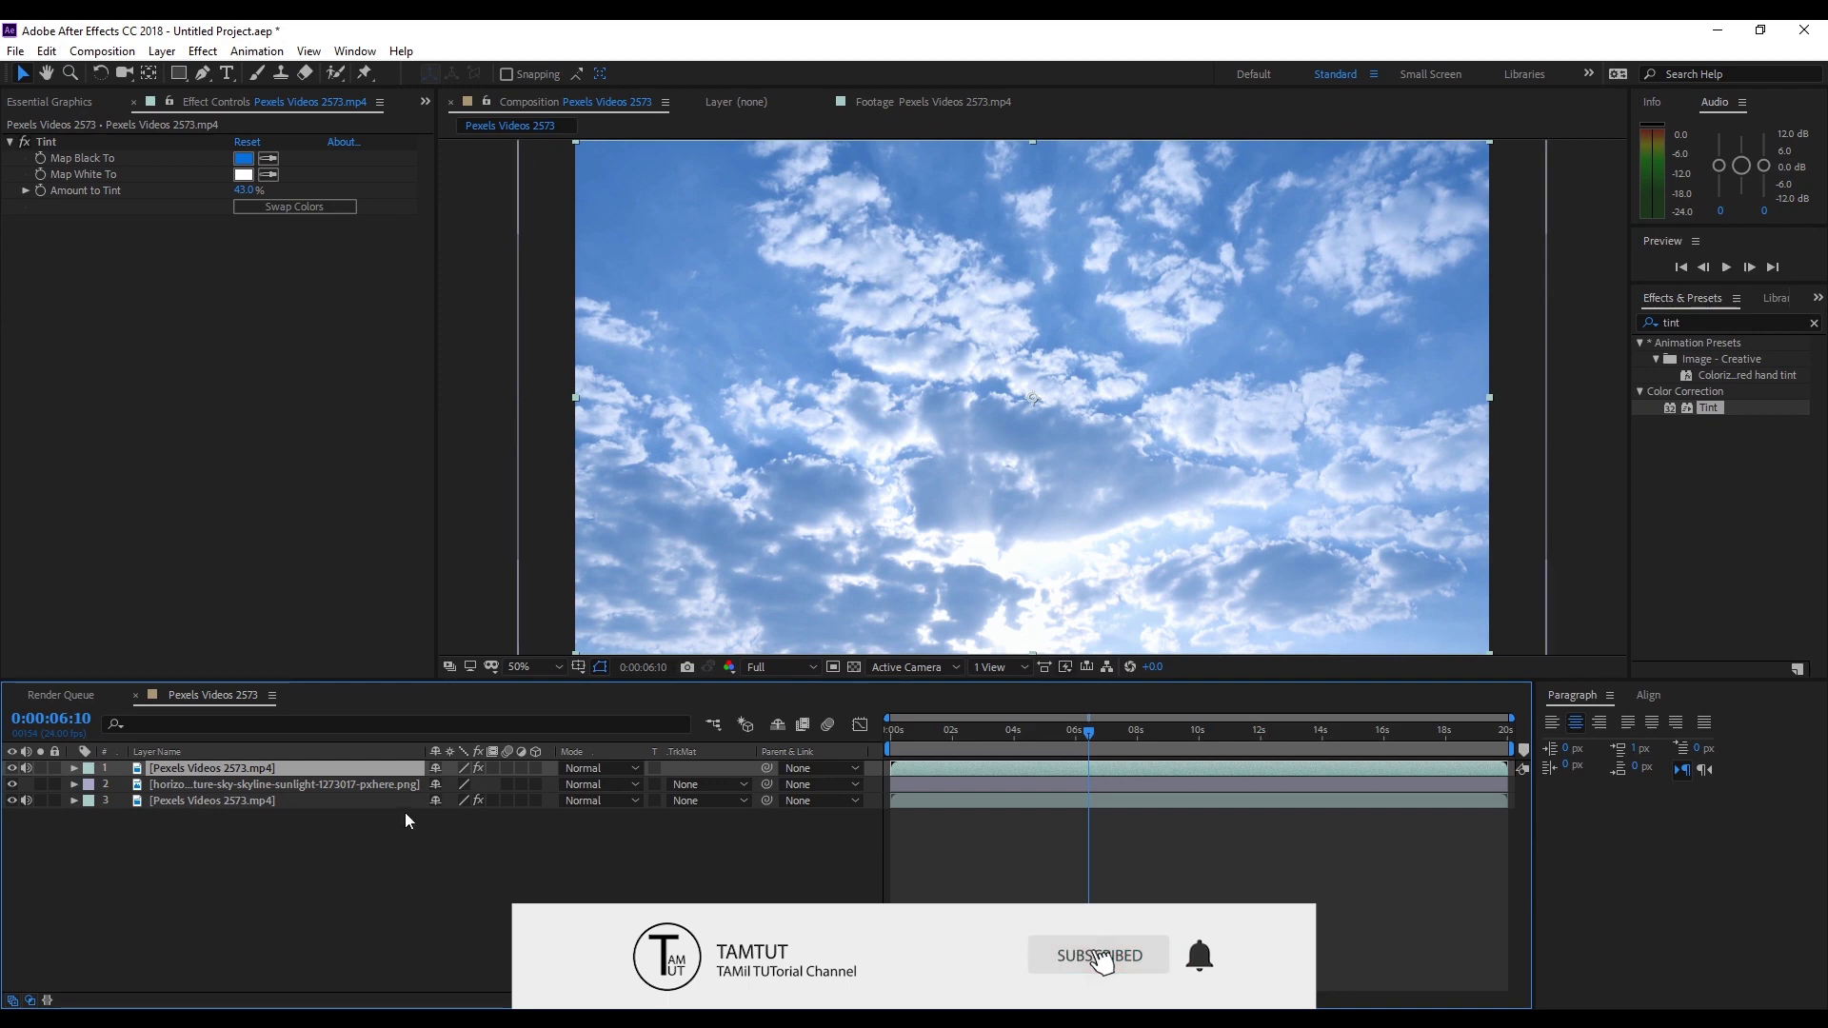
pyautogui.click(30, 1001)
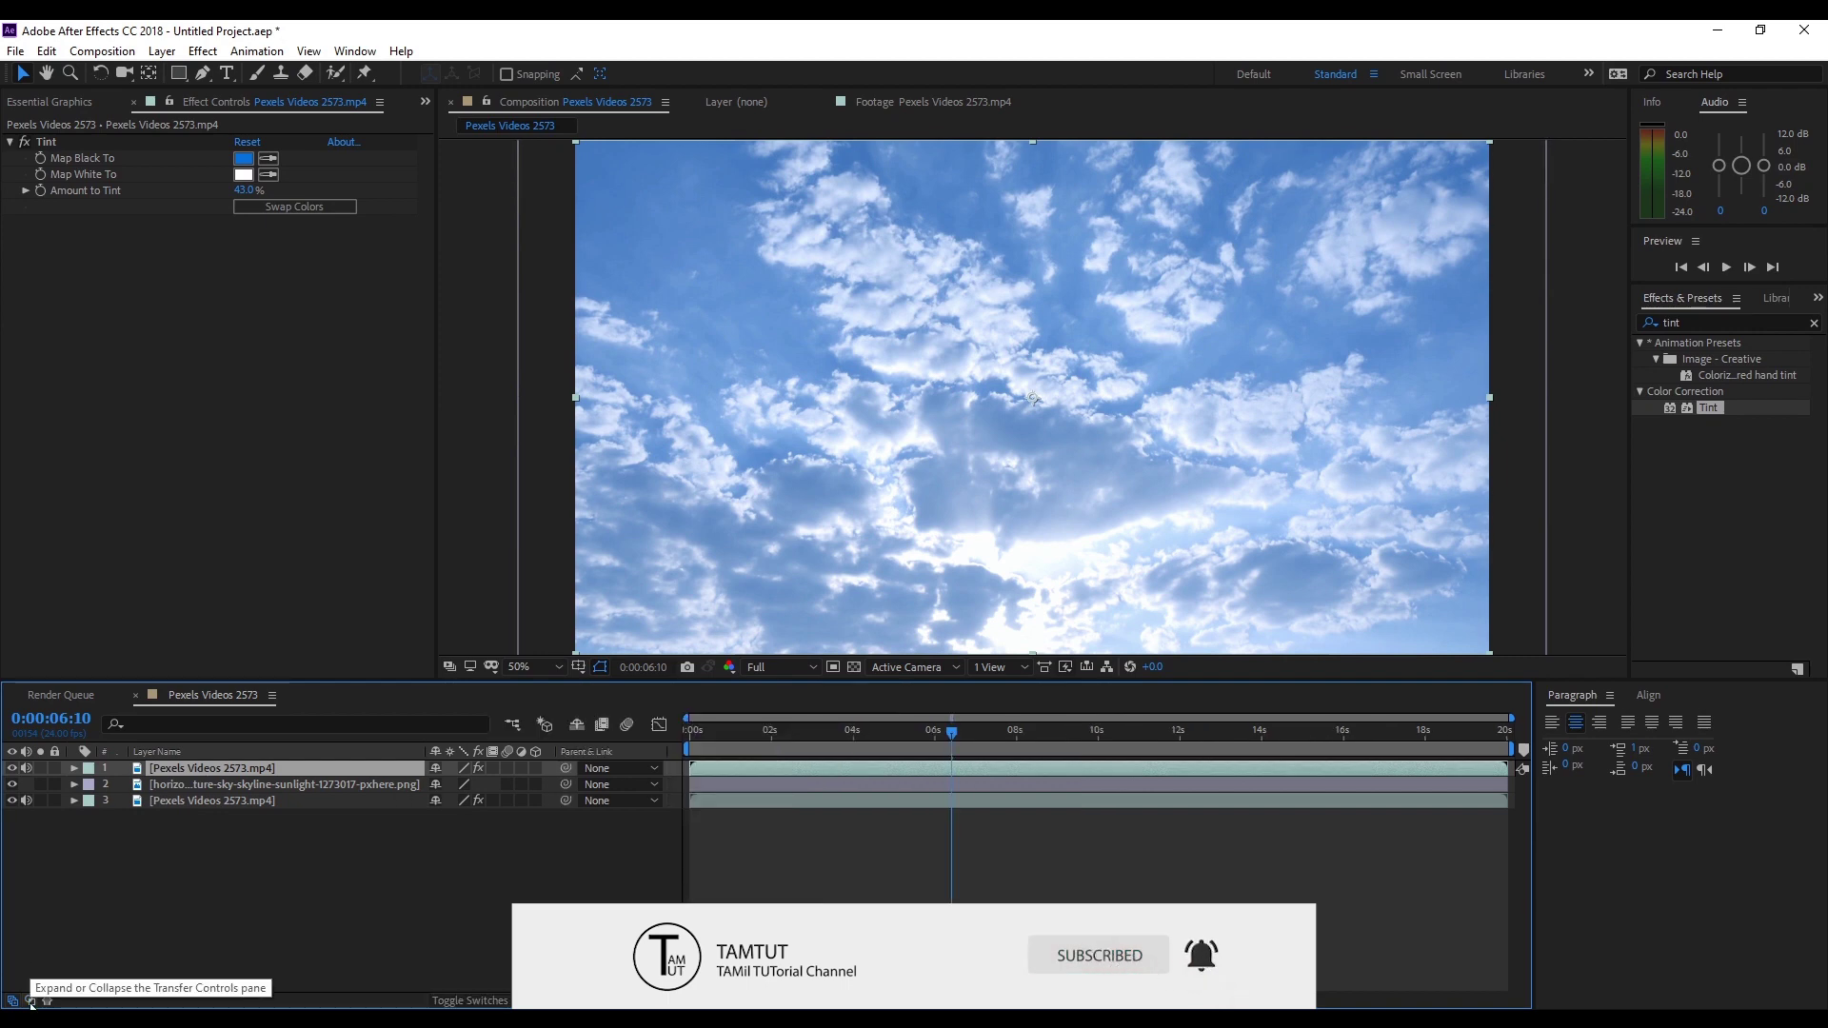
# Set the top cloud layer's blending mode to Screen
pyautogui.click(29, 1001)
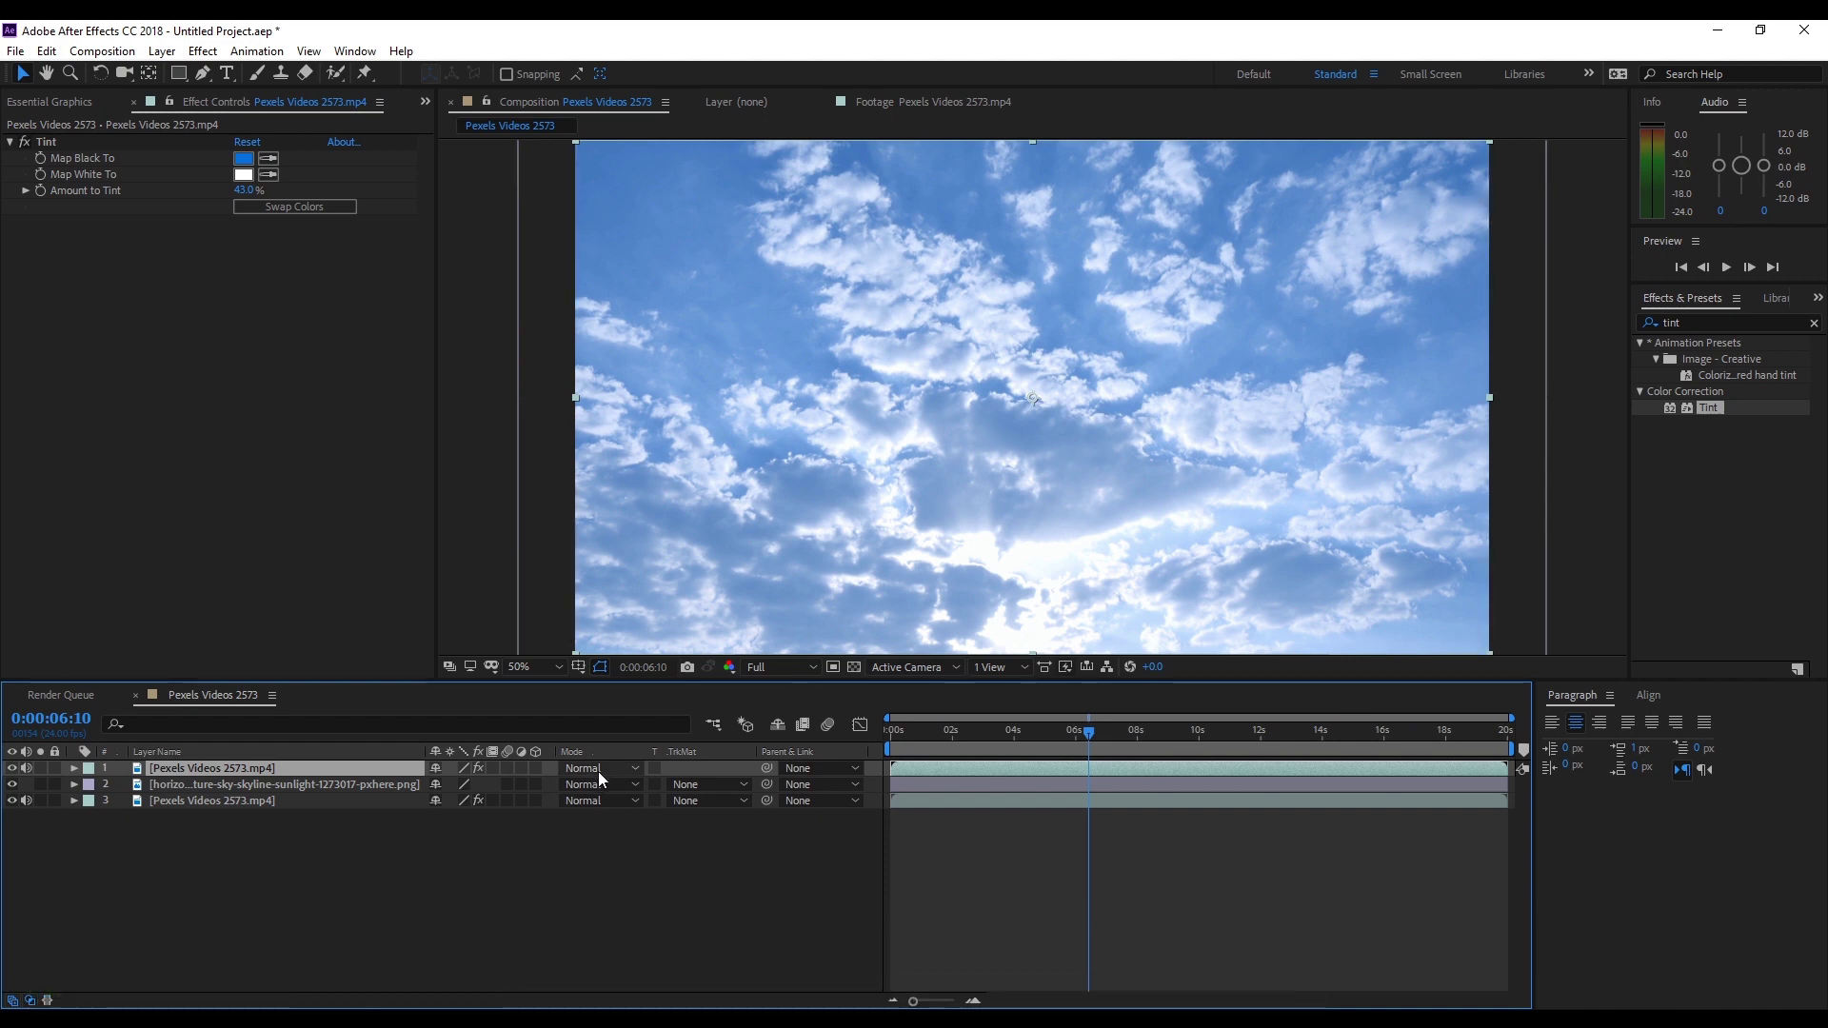
pyautogui.click(586, 768)
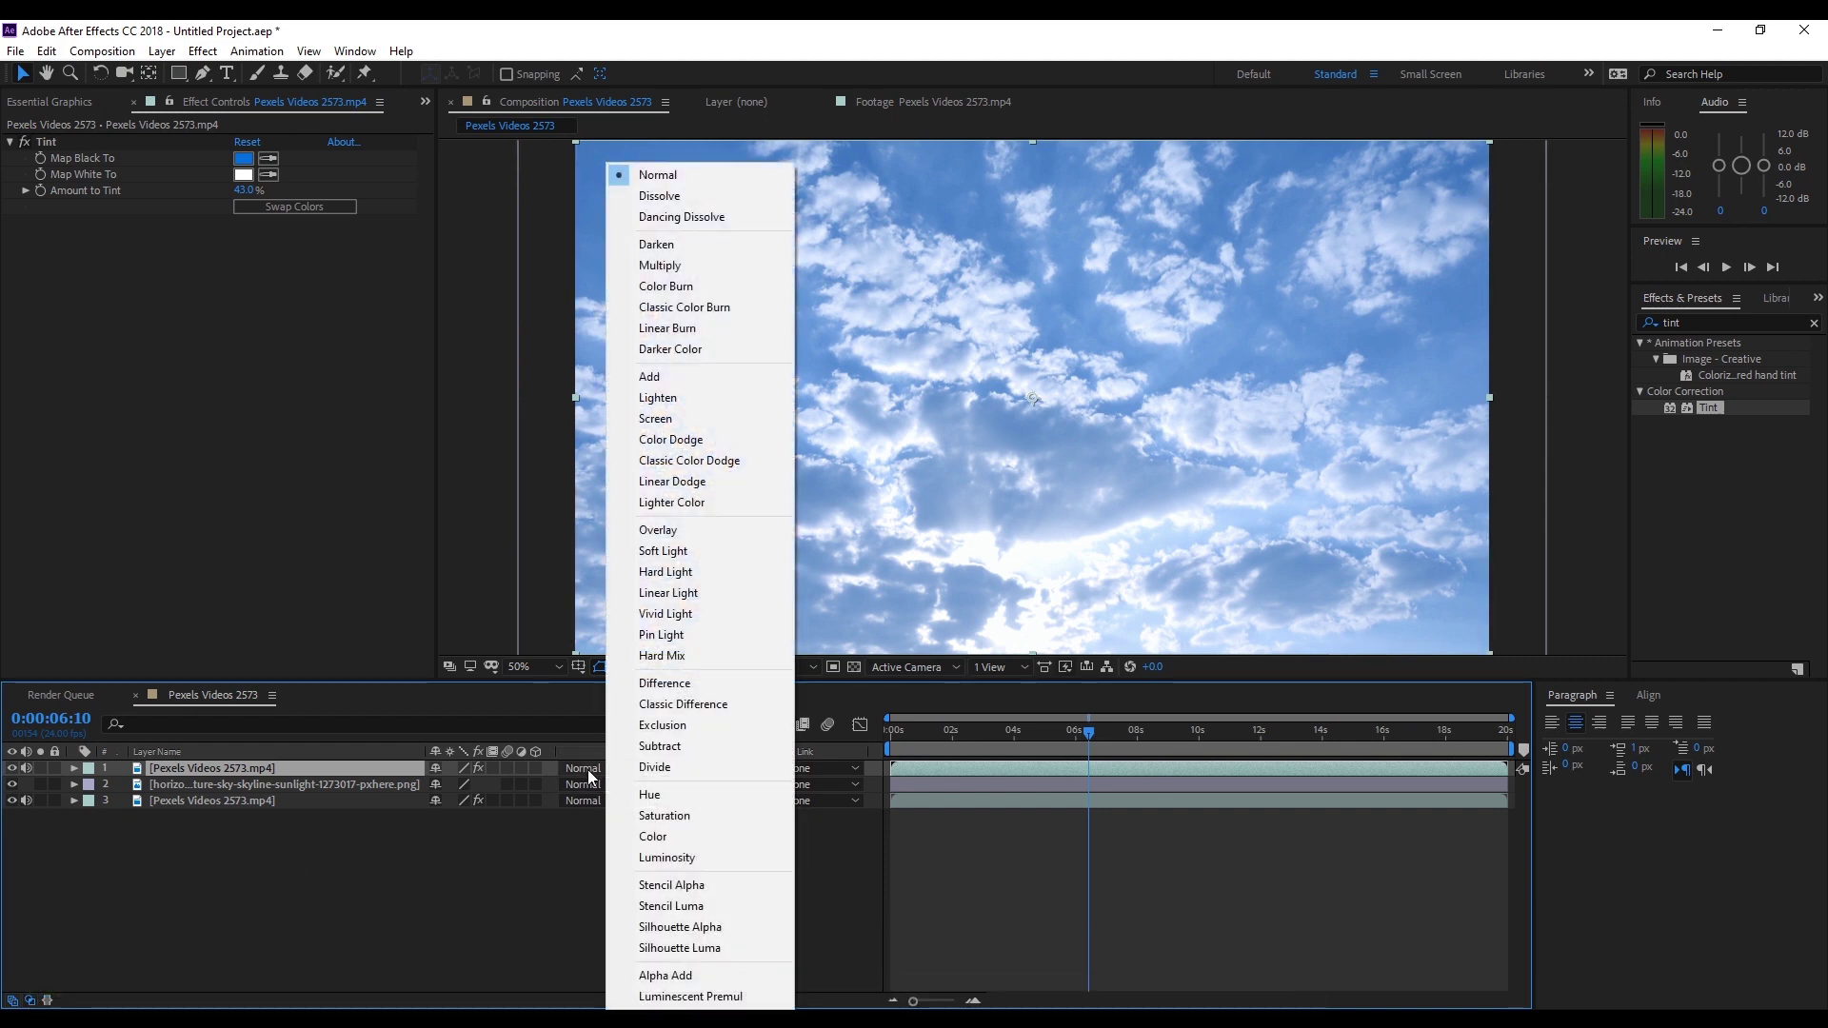
pyautogui.click(716, 422)
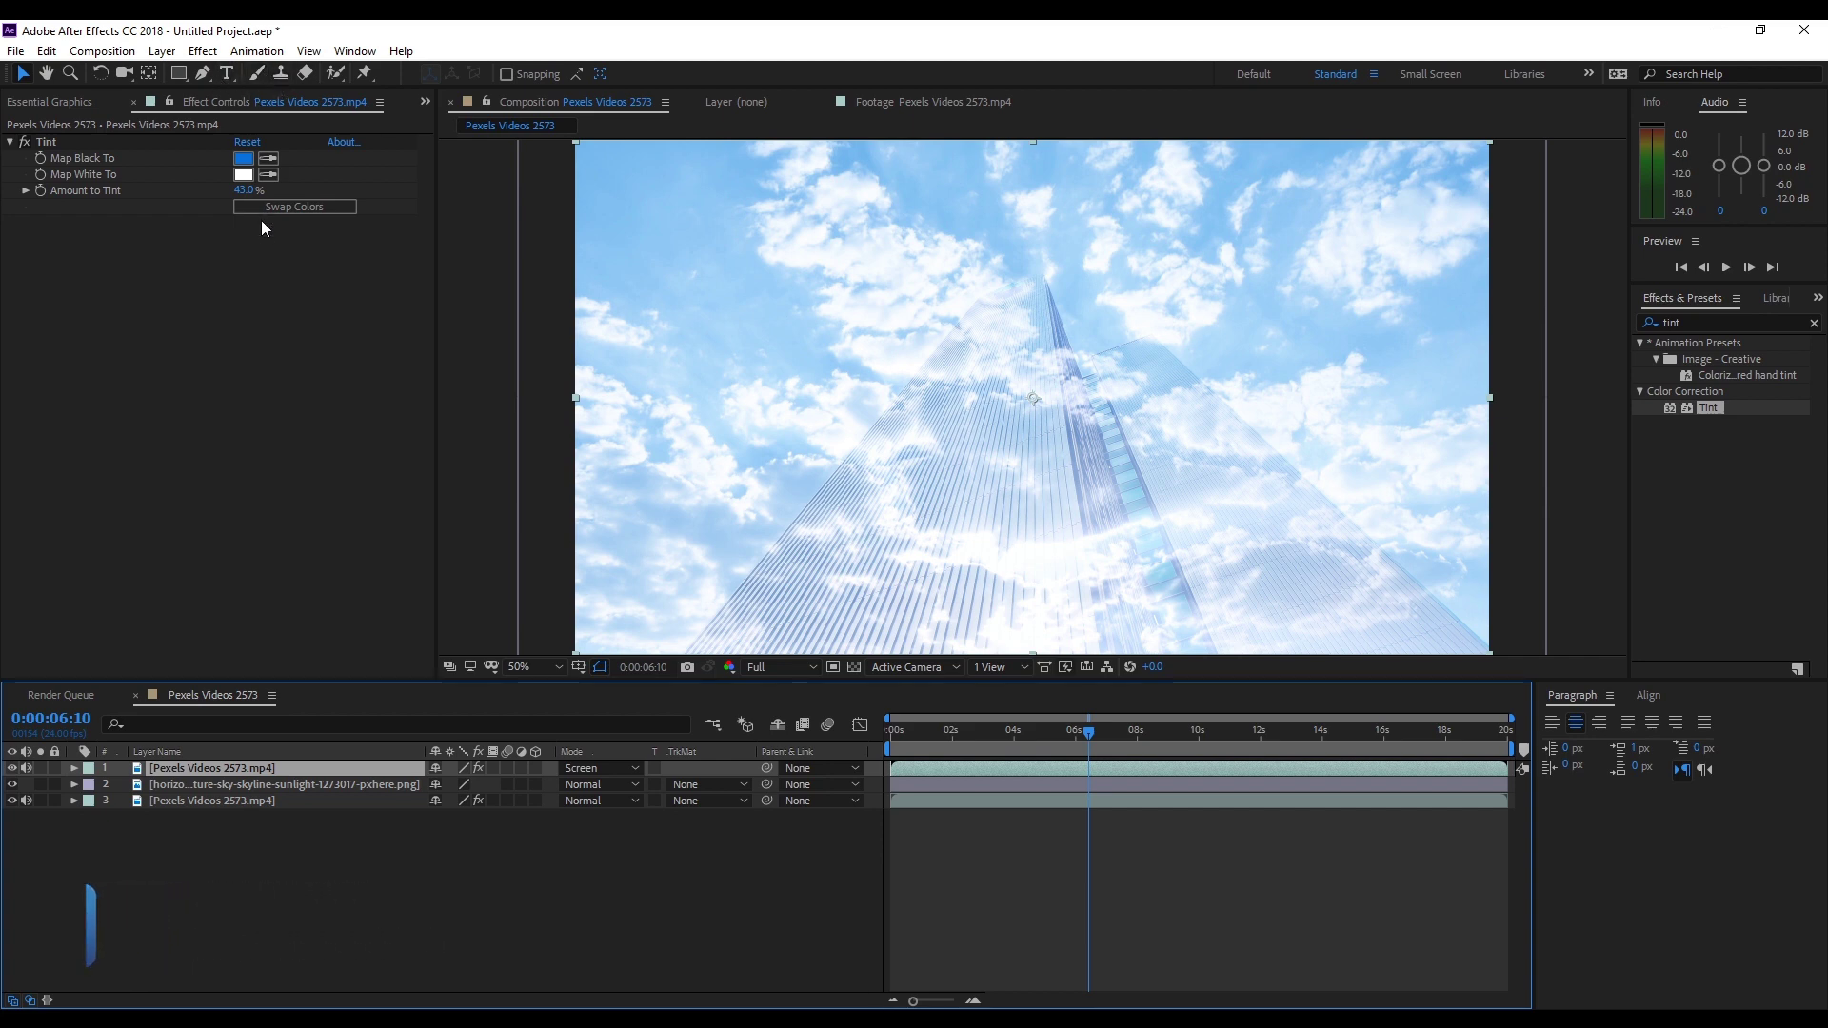
pyautogui.click(203, 73)
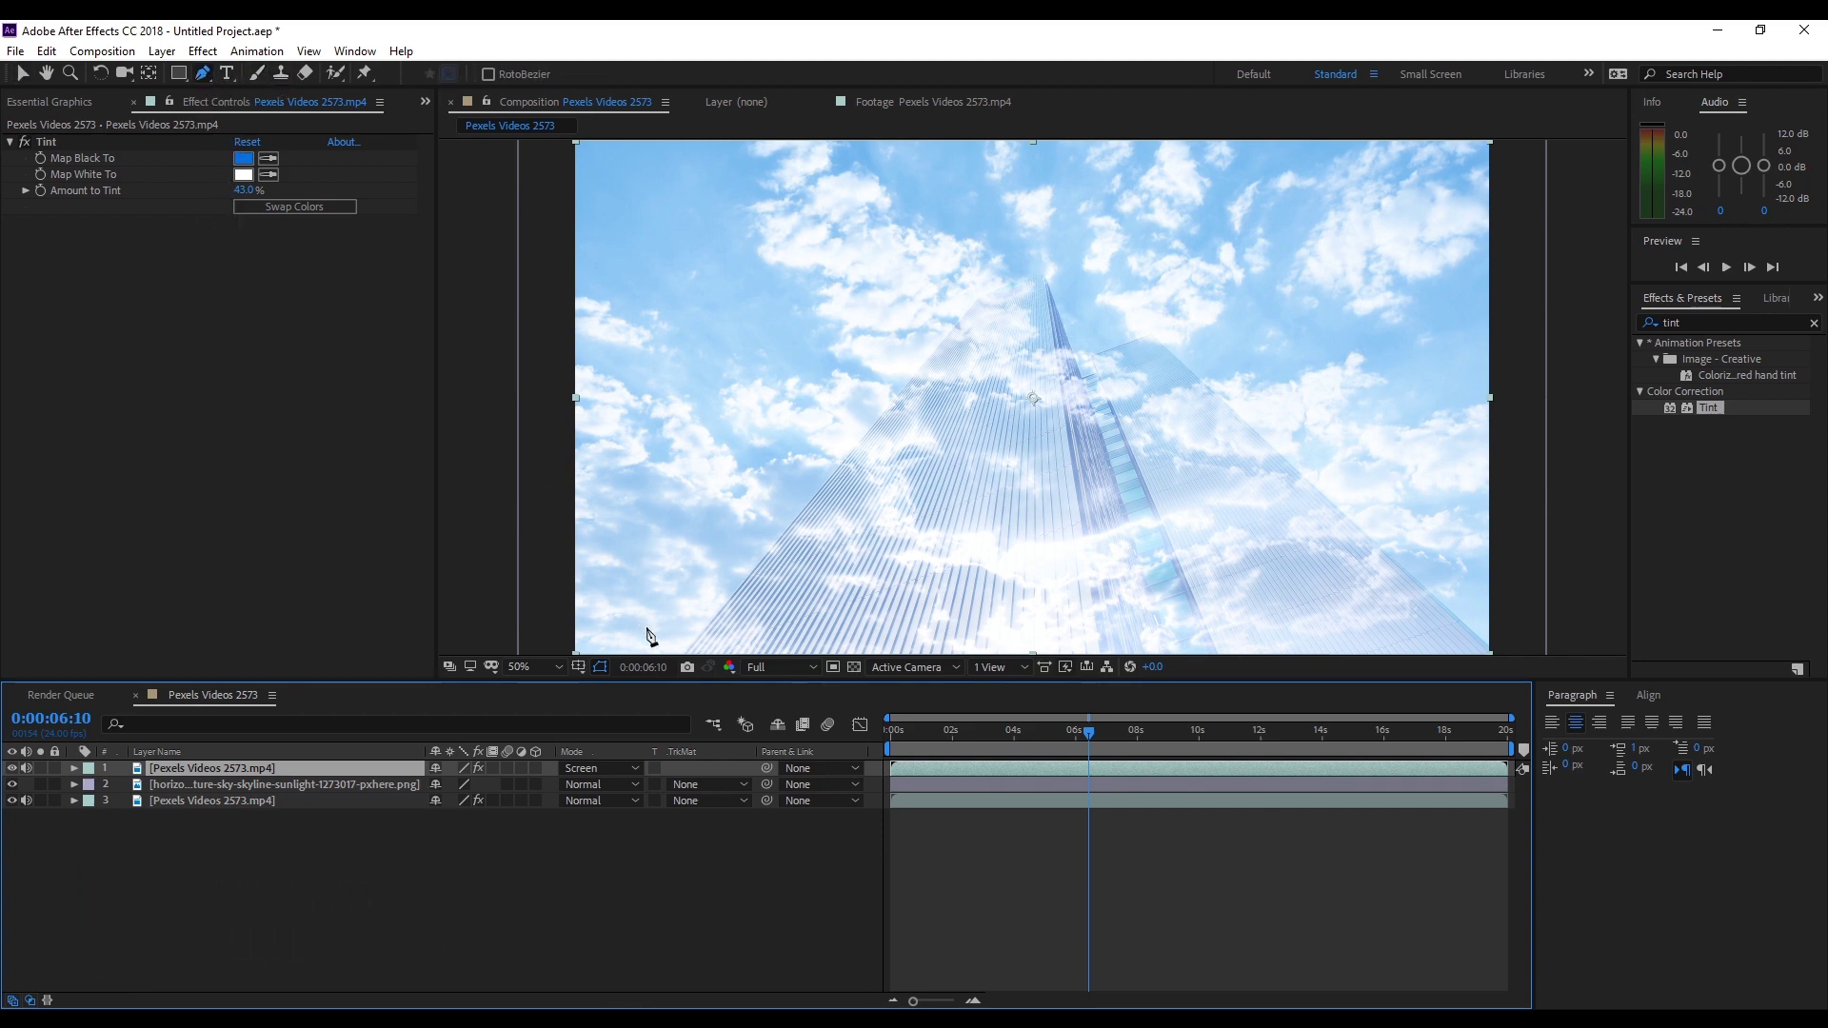
# Zoom in and place the first Pen mask vertices along the skyscraper's edge
pyautogui.press(',')
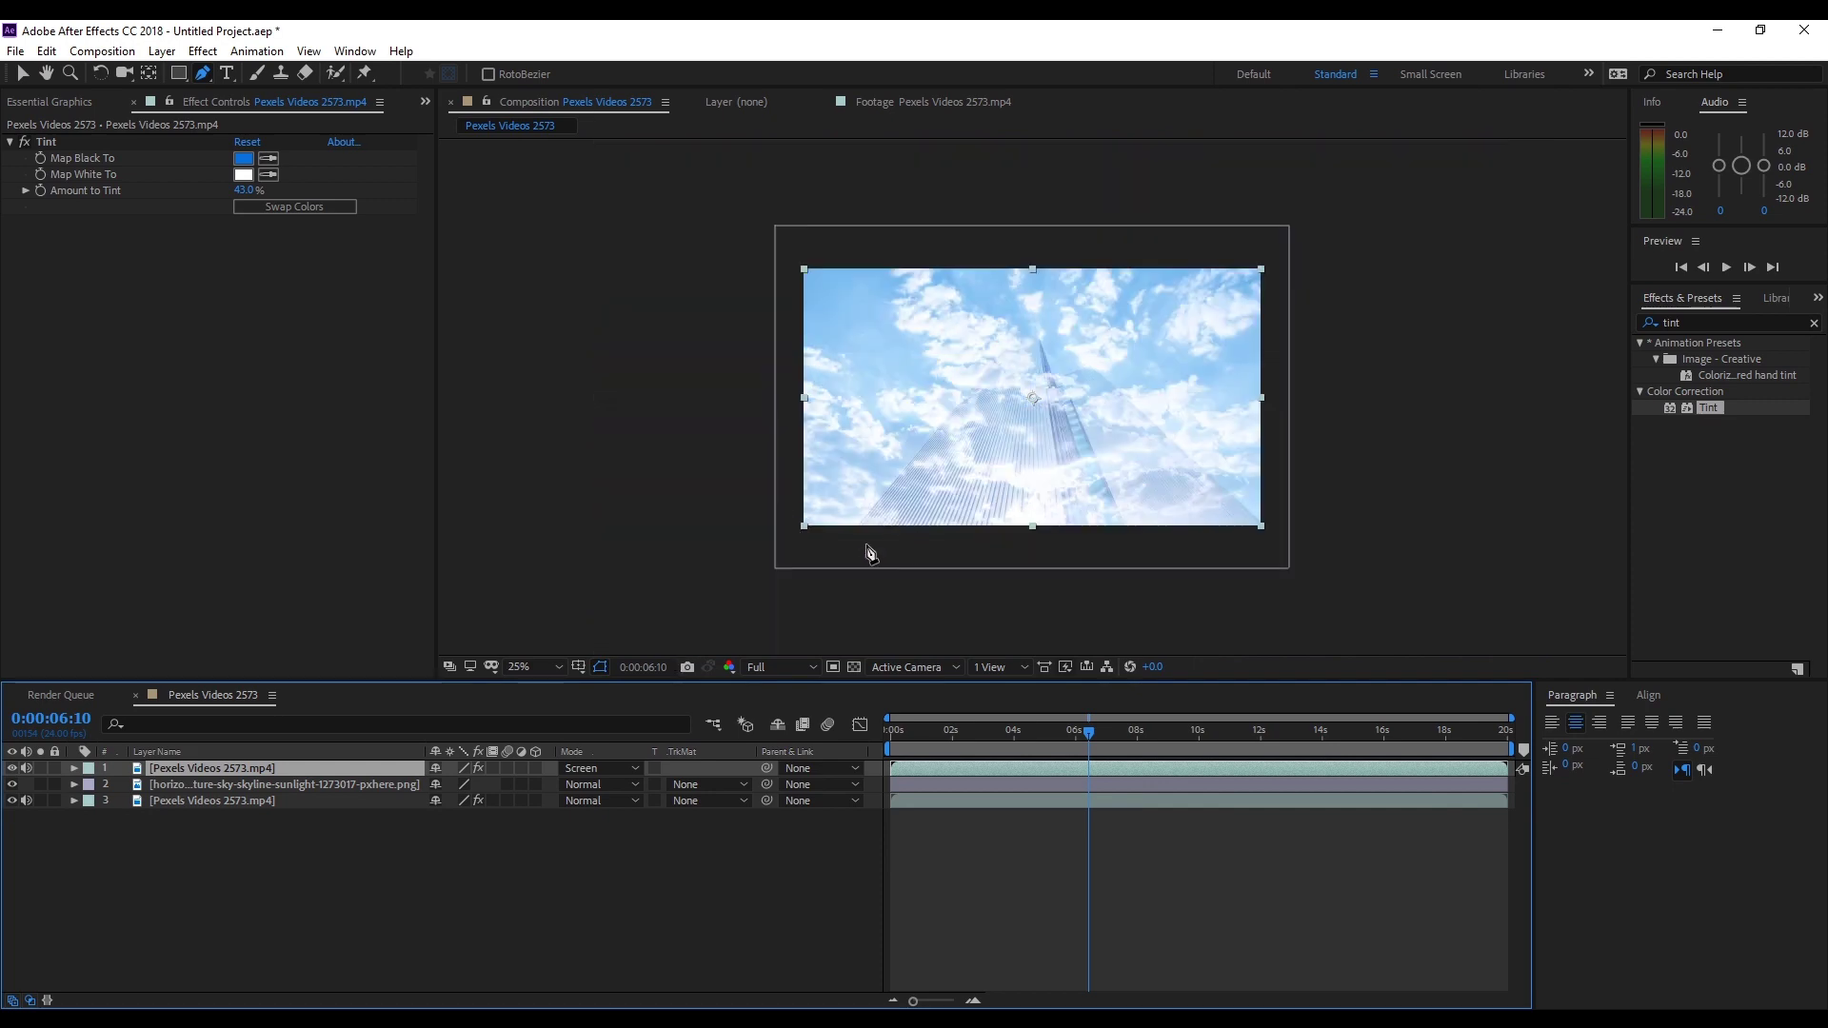
pyautogui.press('.')
pyautogui.press(',')
pyautogui.scroll(5, 861, 536)
pyautogui.click(1053, 396)
pyautogui.scroll(2, 946, 456)
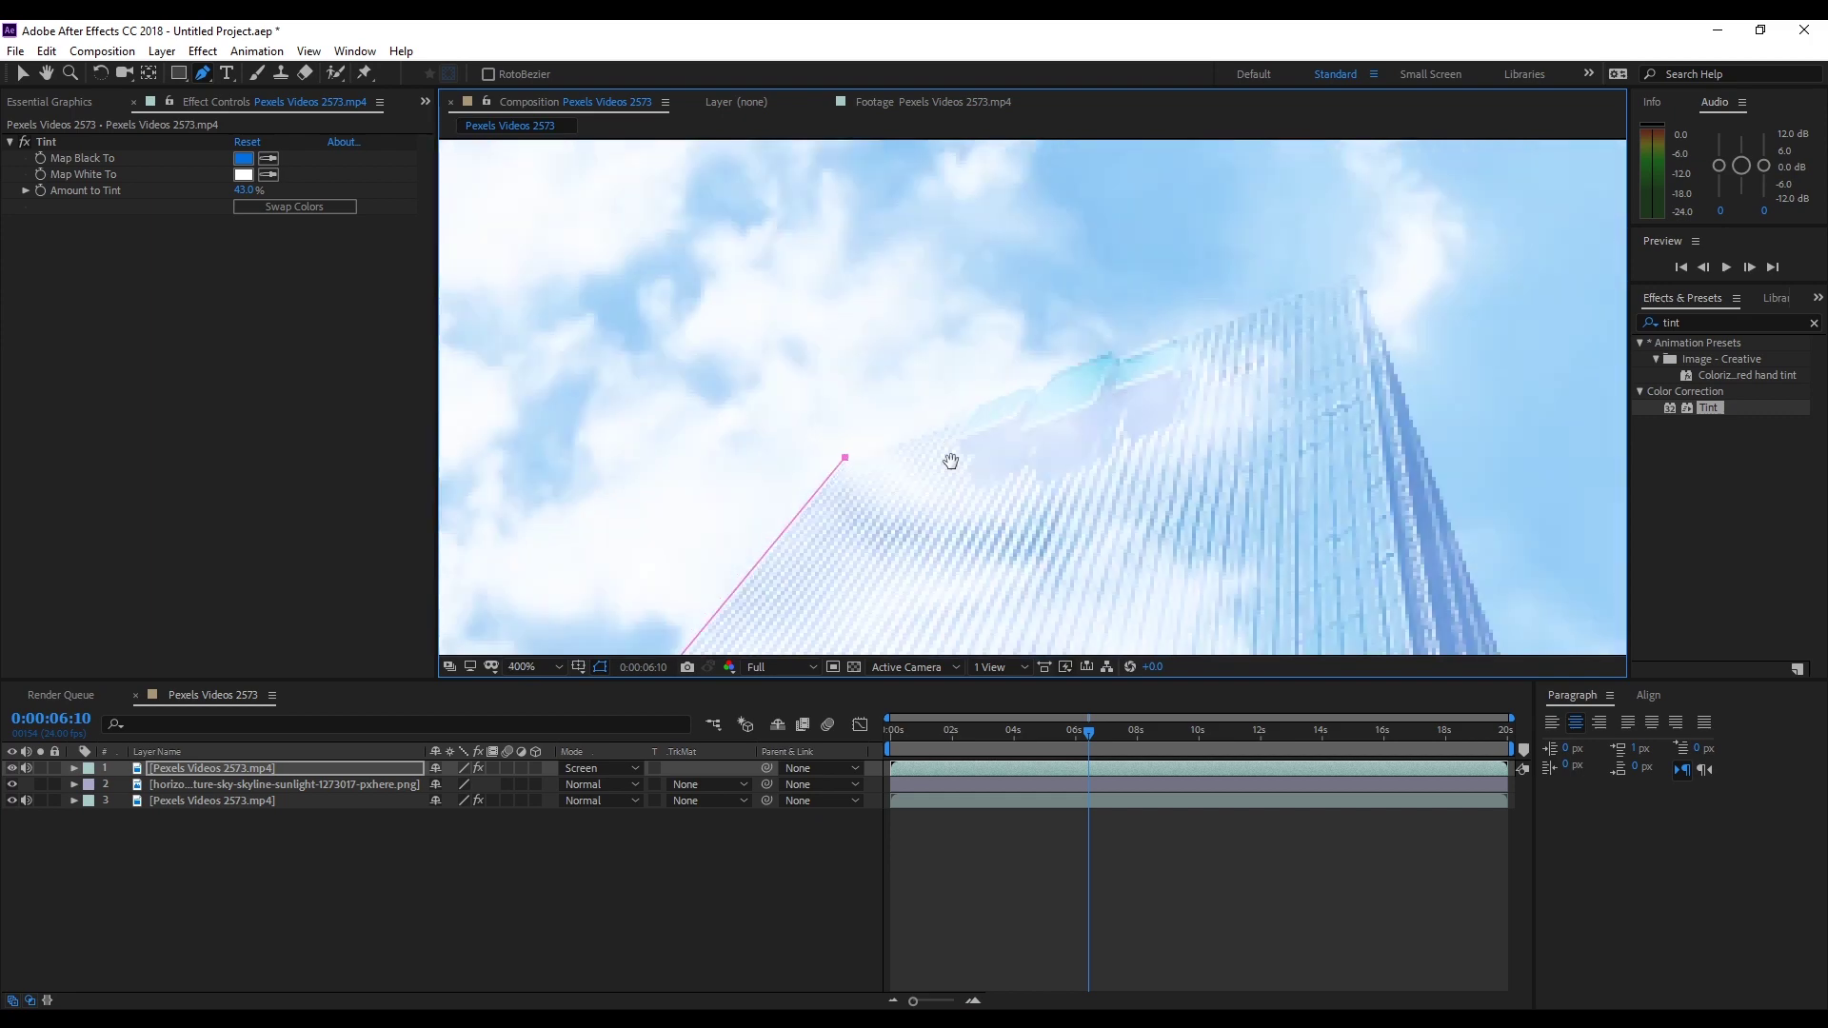
pyautogui.click(918, 347)
pyautogui.scroll(2, 918, 346)
pyautogui.click(1008, 380)
pyautogui.click(1029, 392)
pyautogui.click(1168, 319)
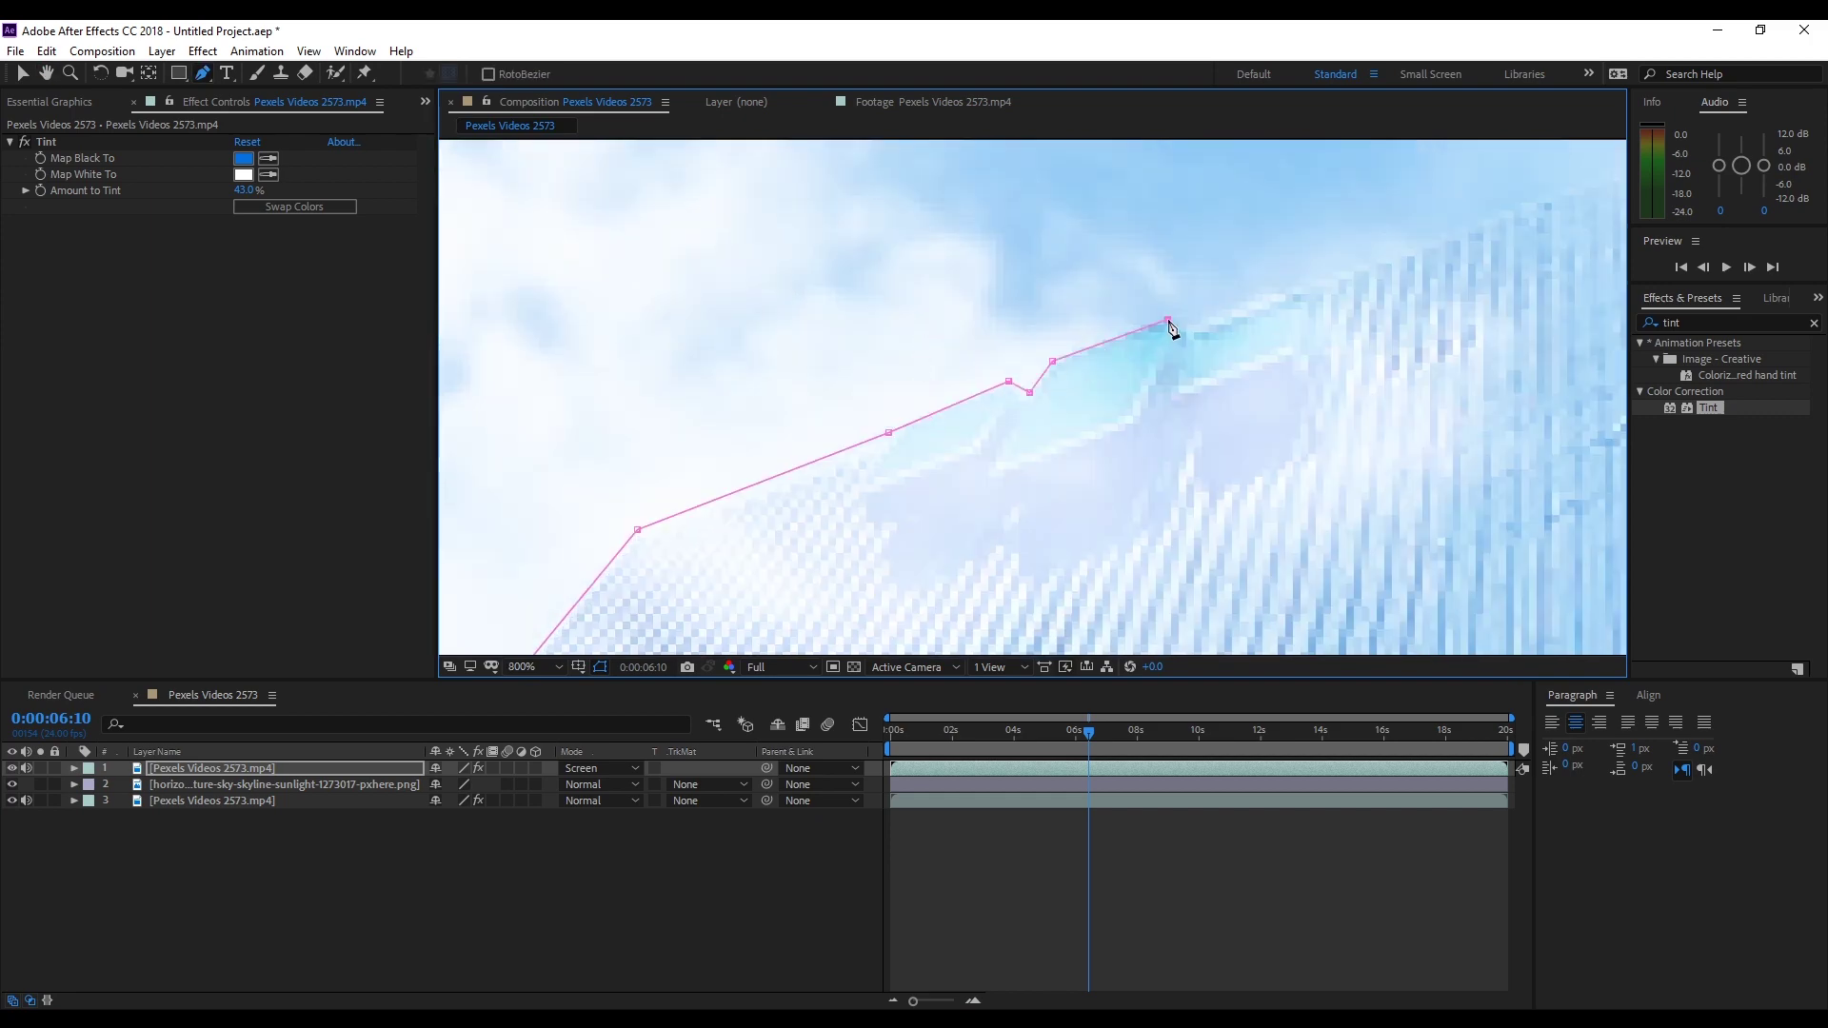
# Pan along the building and add another mask vertex further along its edge
pyautogui.moveTo(1237, 329); pyautogui.dragTo(677, 473)
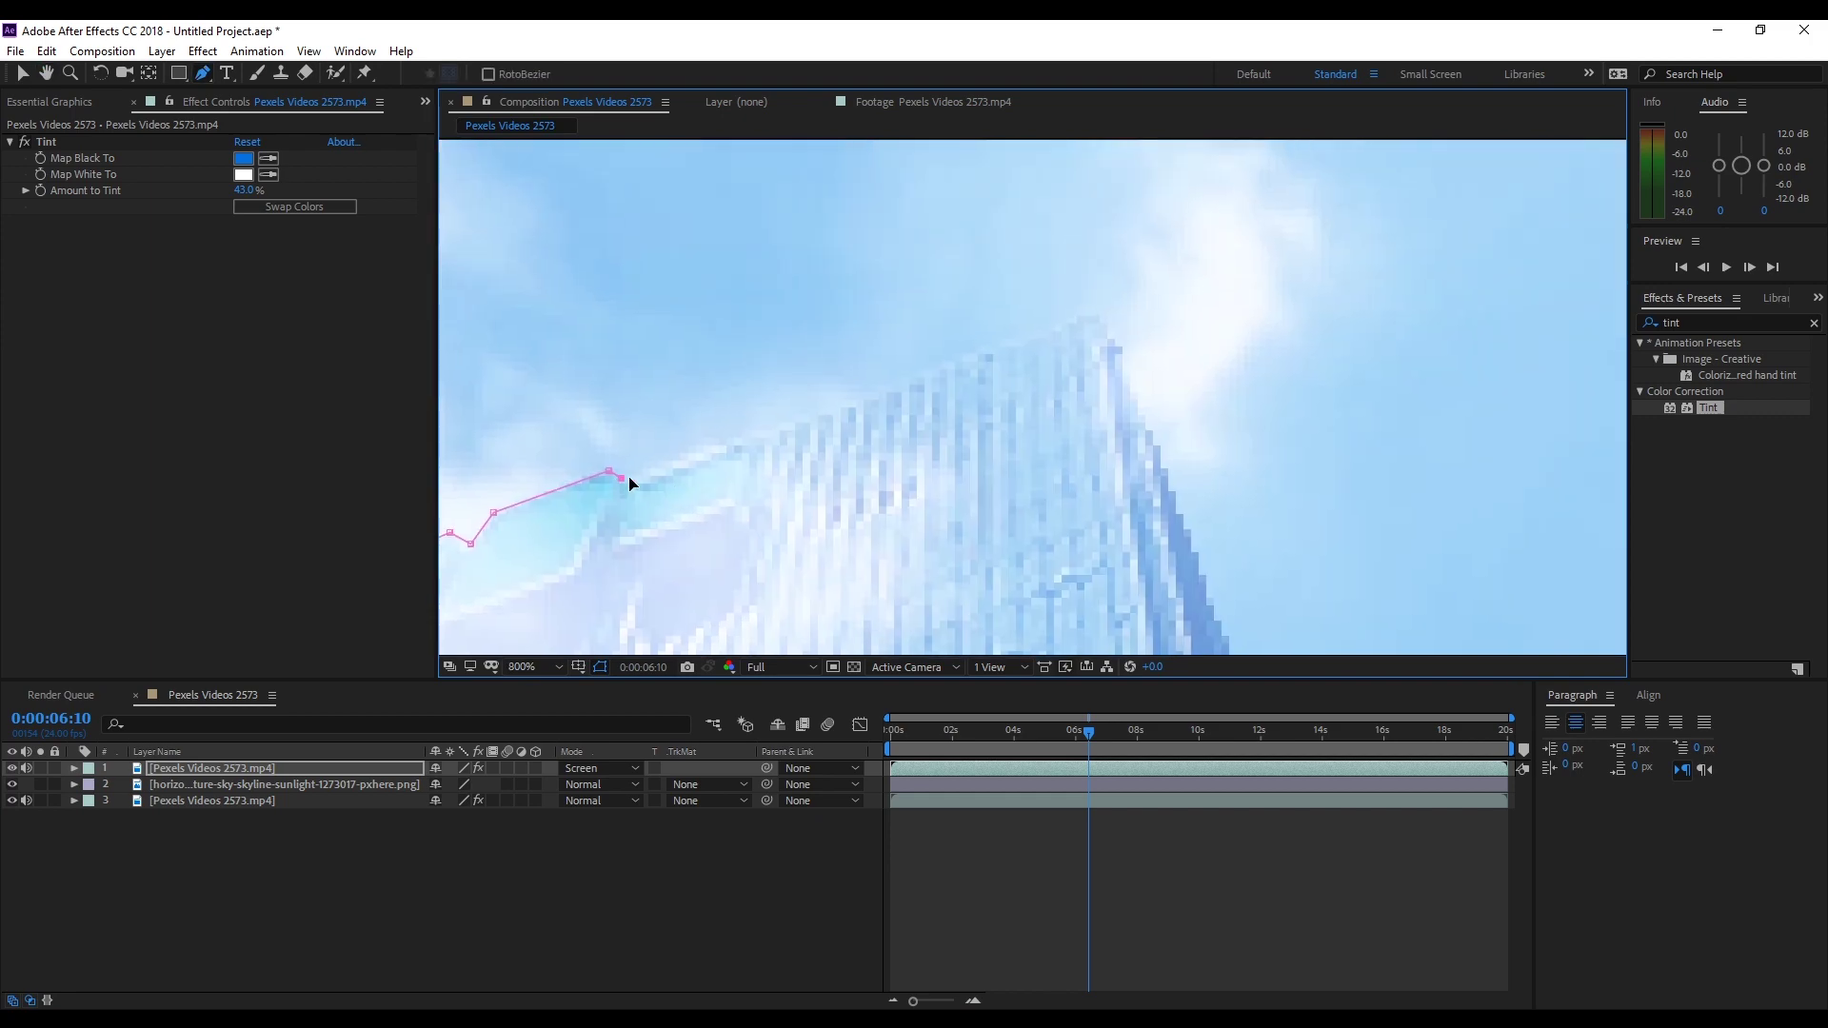
pyautogui.click(1083, 317)
pyautogui.moveTo(1097, 407); pyautogui.dragTo(771, 238)
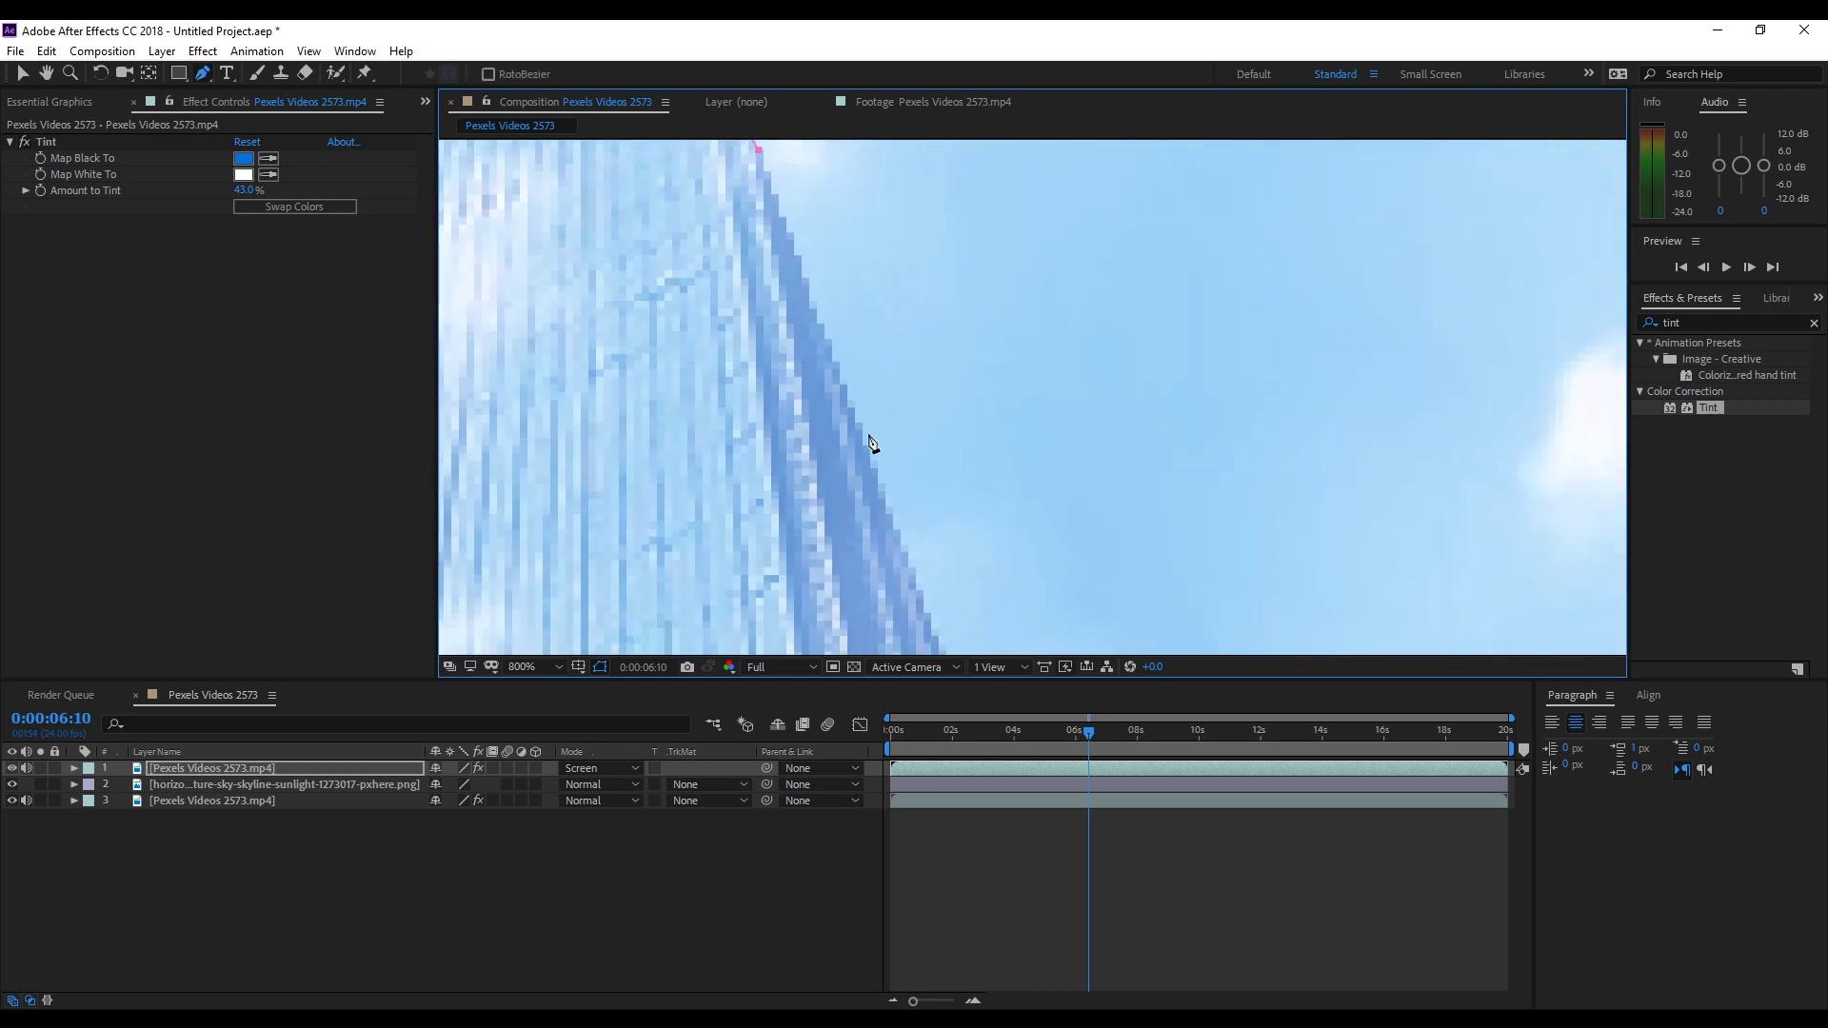
pyautogui.scroll(-5, 865, 439)
pyautogui.scroll(3, 895, 489)
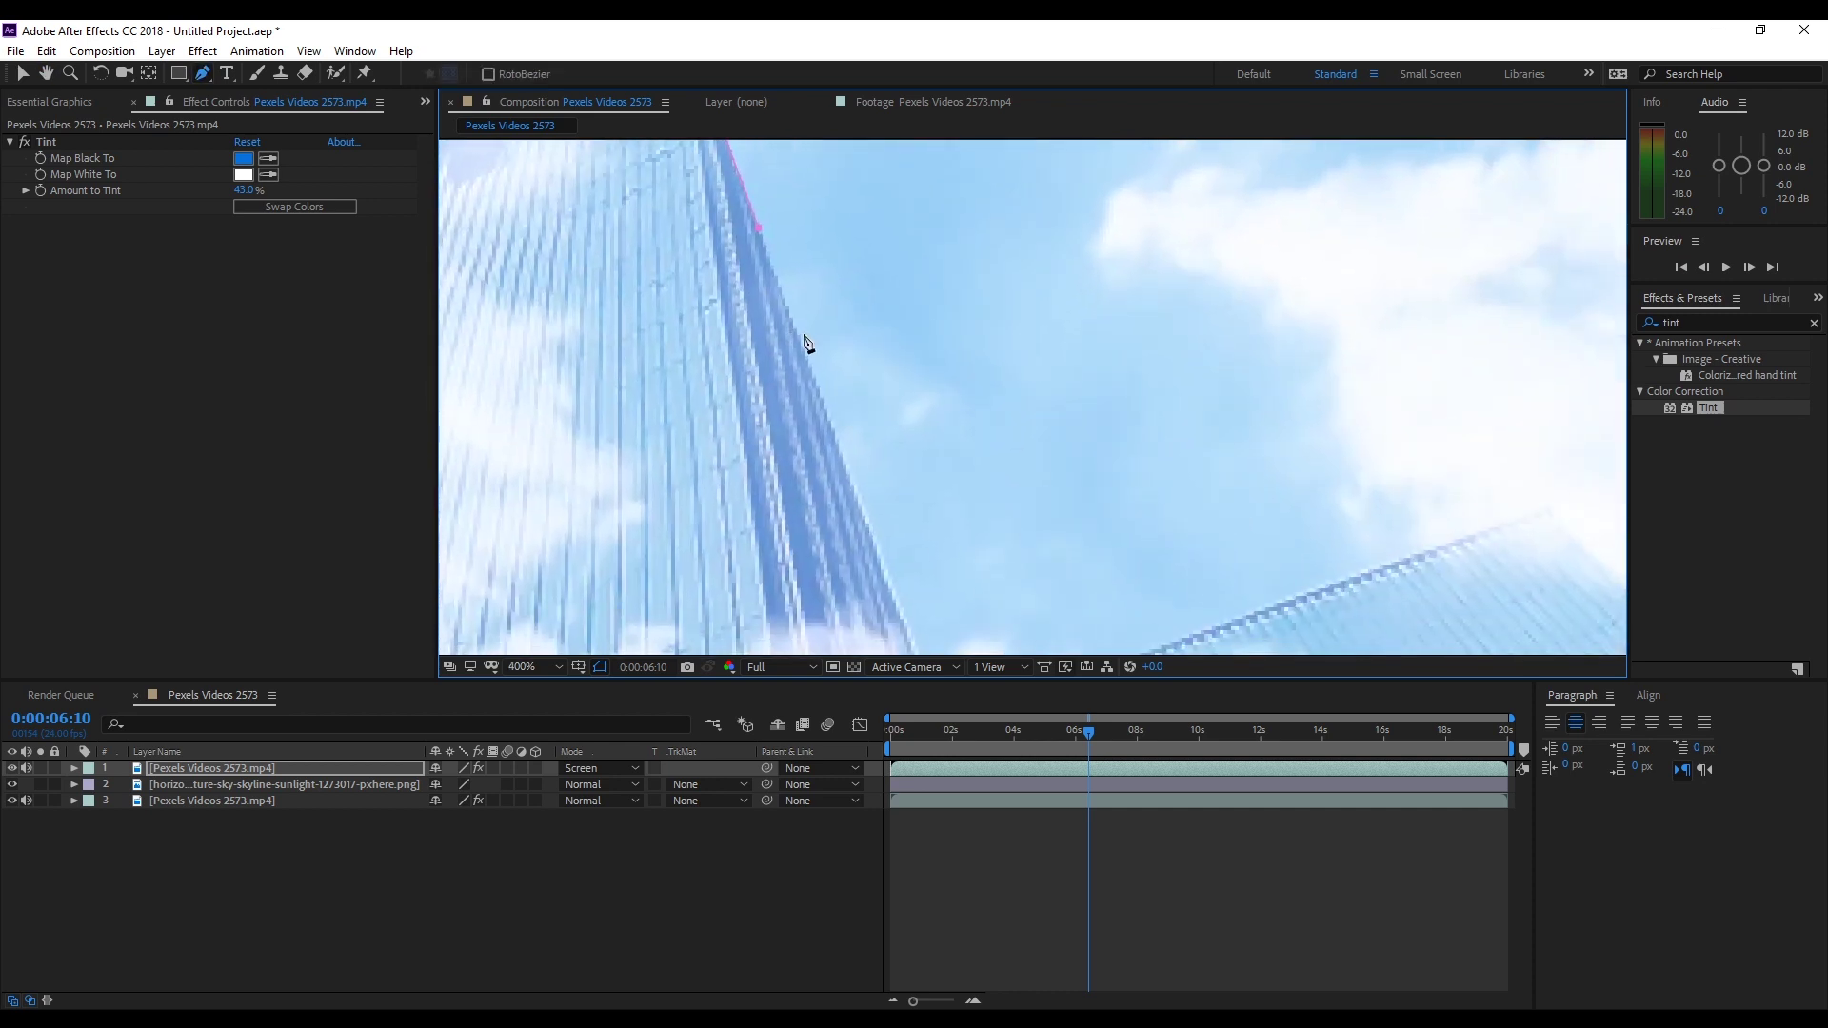
pyautogui.scroll(-2, 801, 349)
pyautogui.scroll(2, 950, 457)
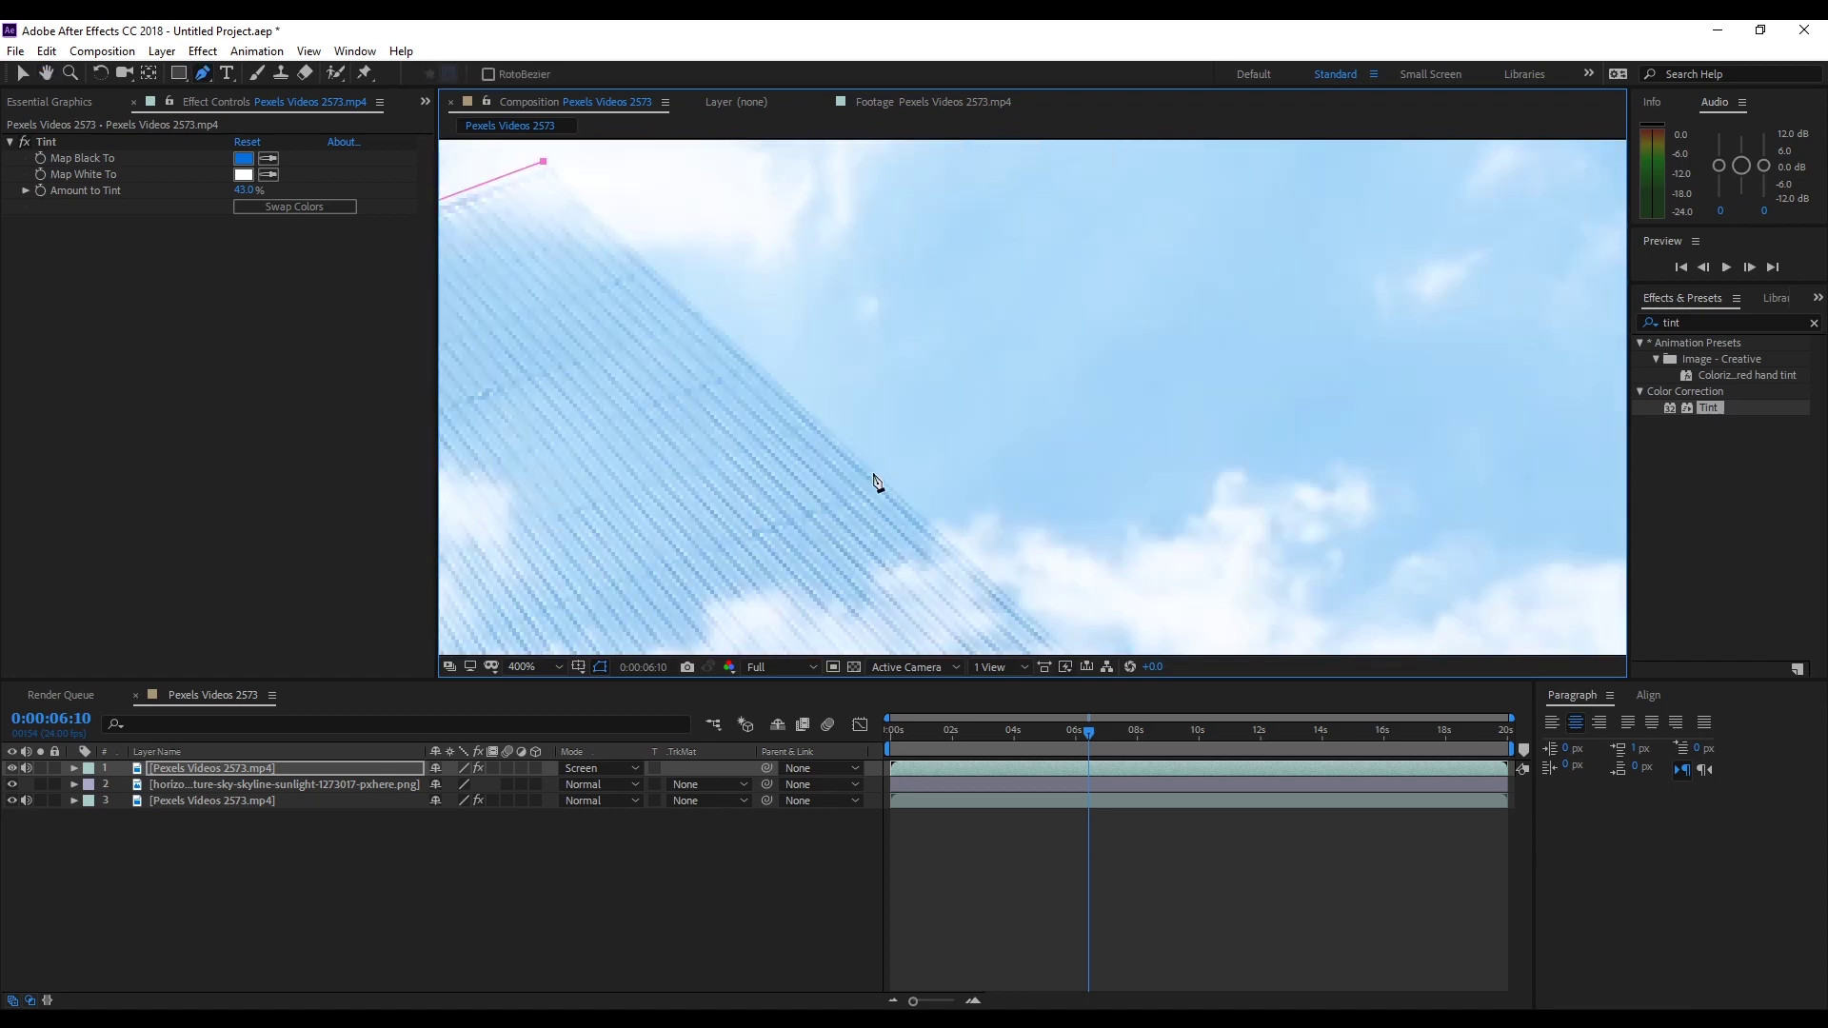
pyautogui.scroll(-5, 873, 482)
# Return to the Selection tool, reselect layer 1, and move to frame 0:00:05:02
pyautogui.rightClick(1079, 439)
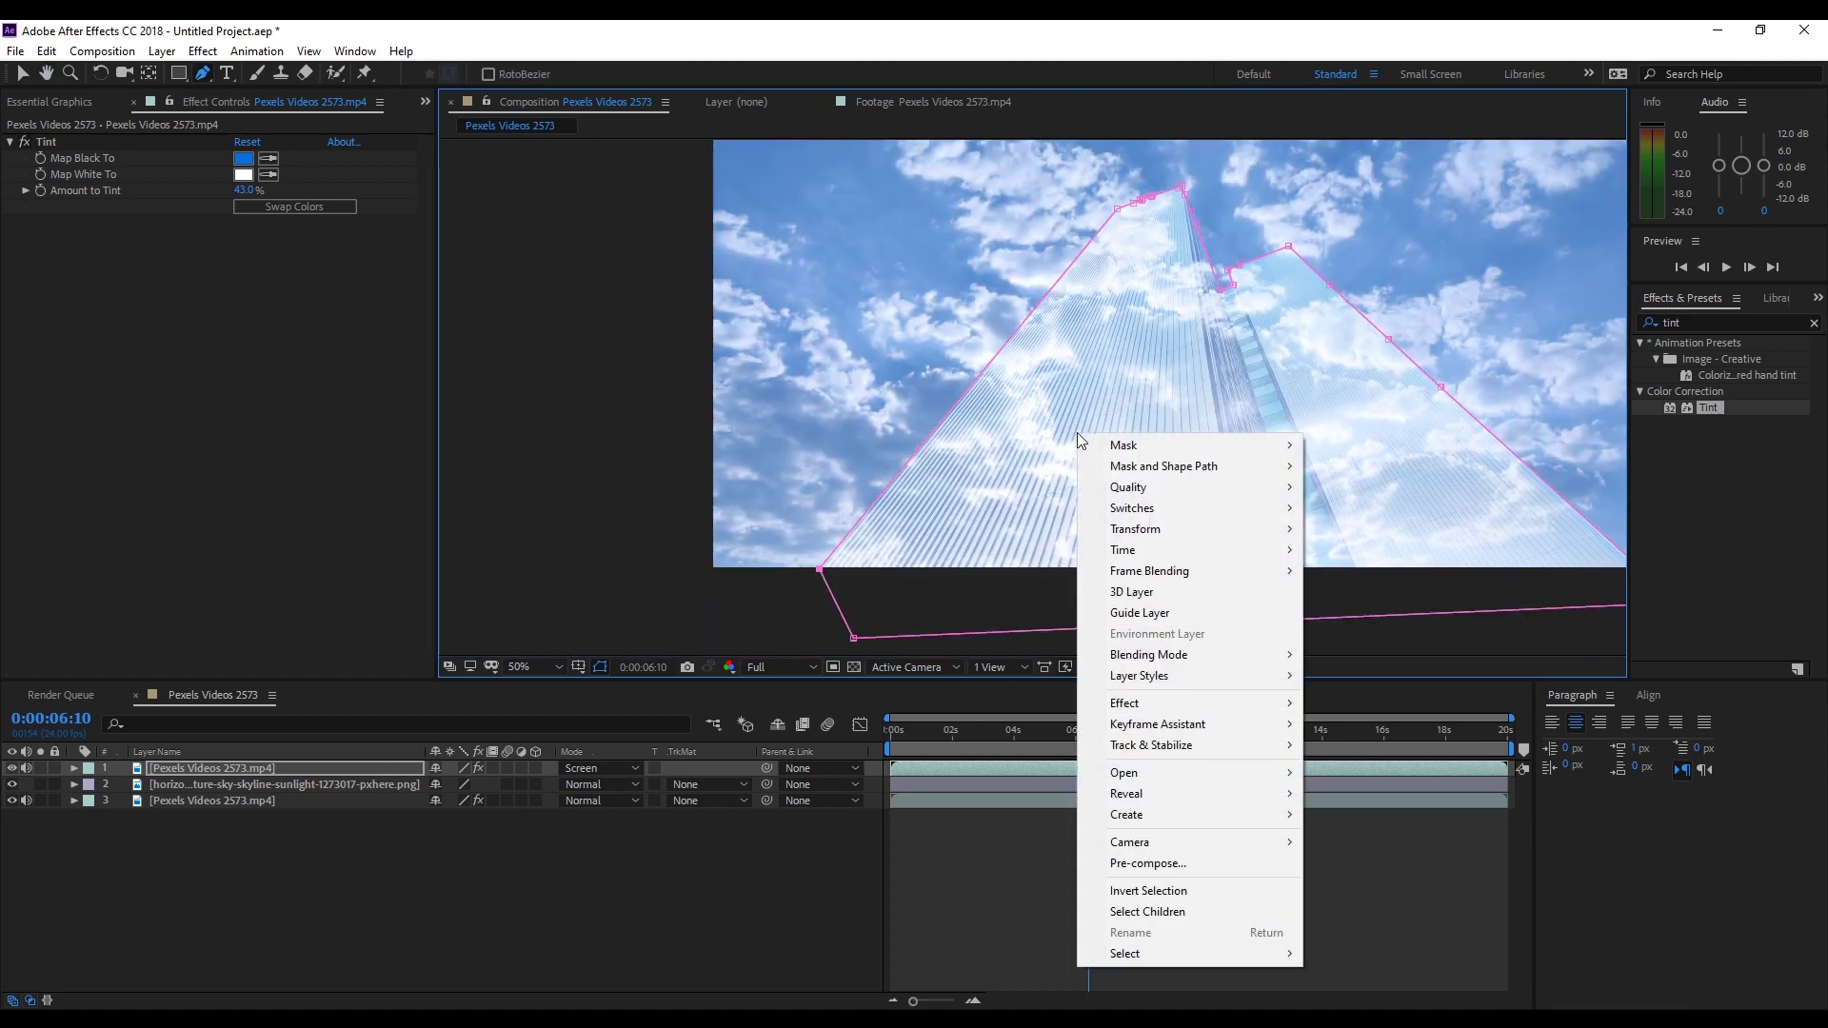
pyautogui.click(22, 73)
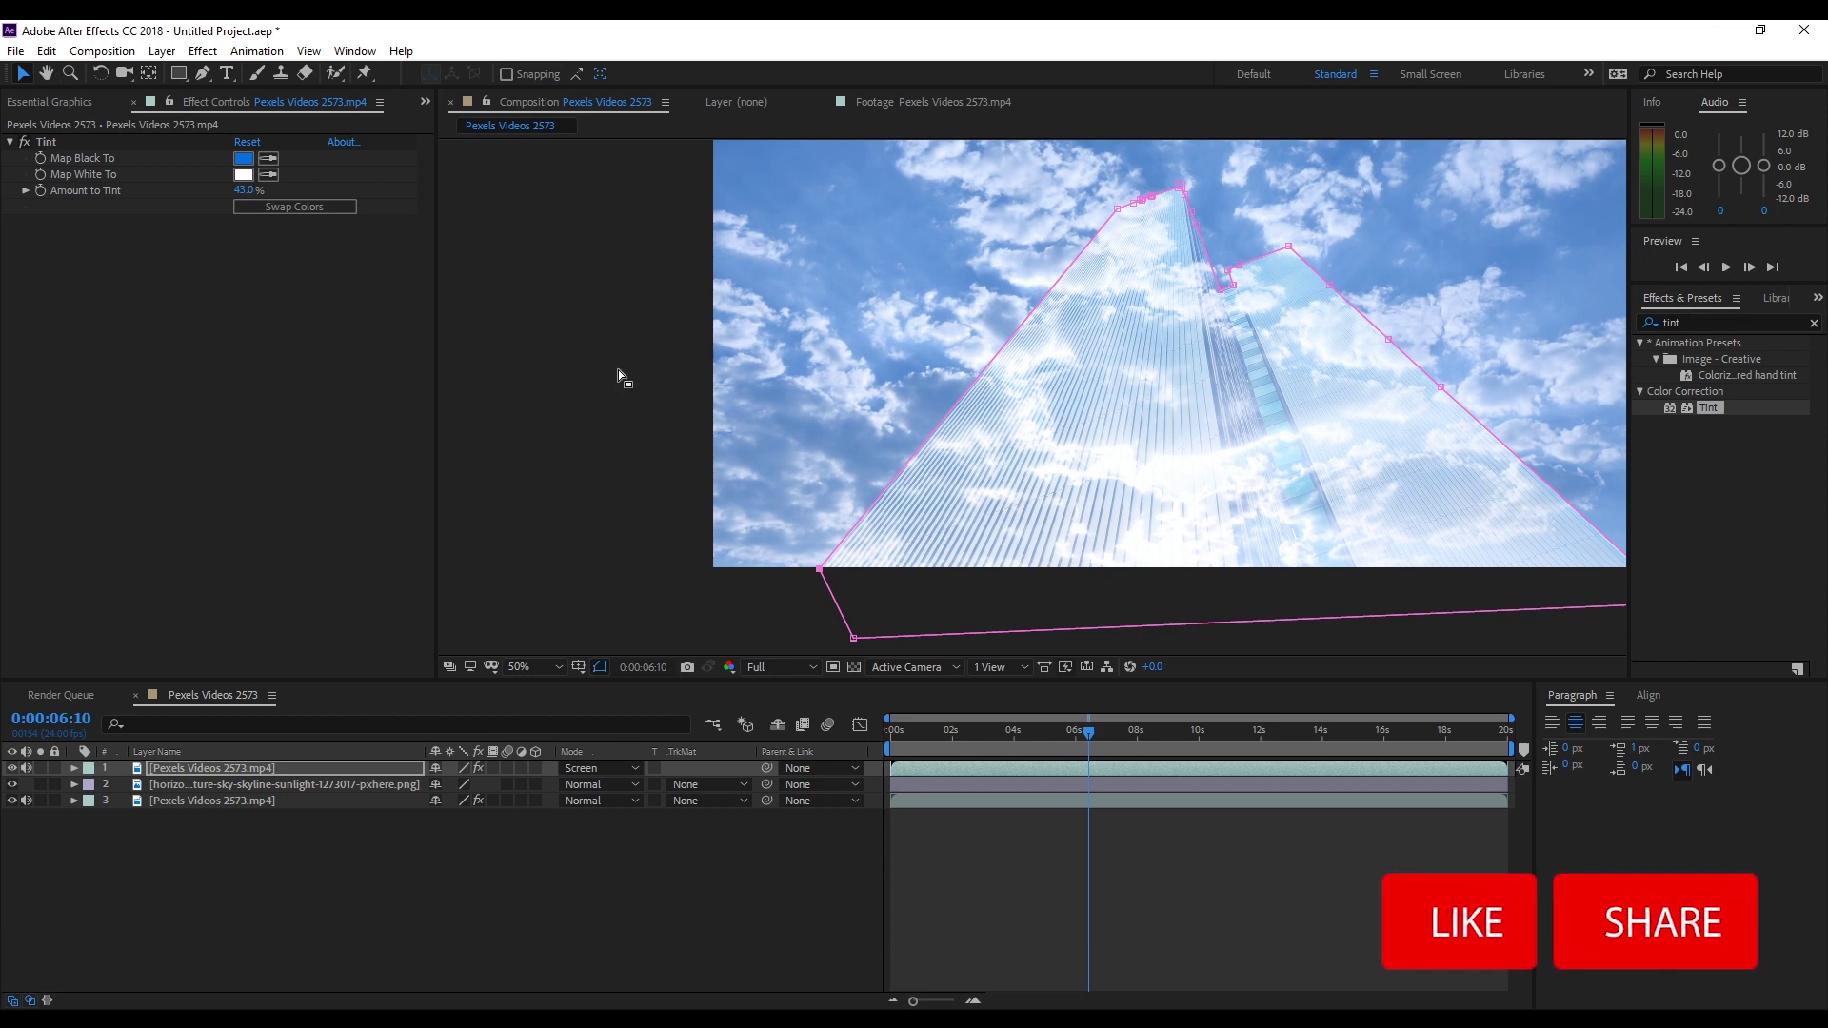
pyautogui.click(984, 883)
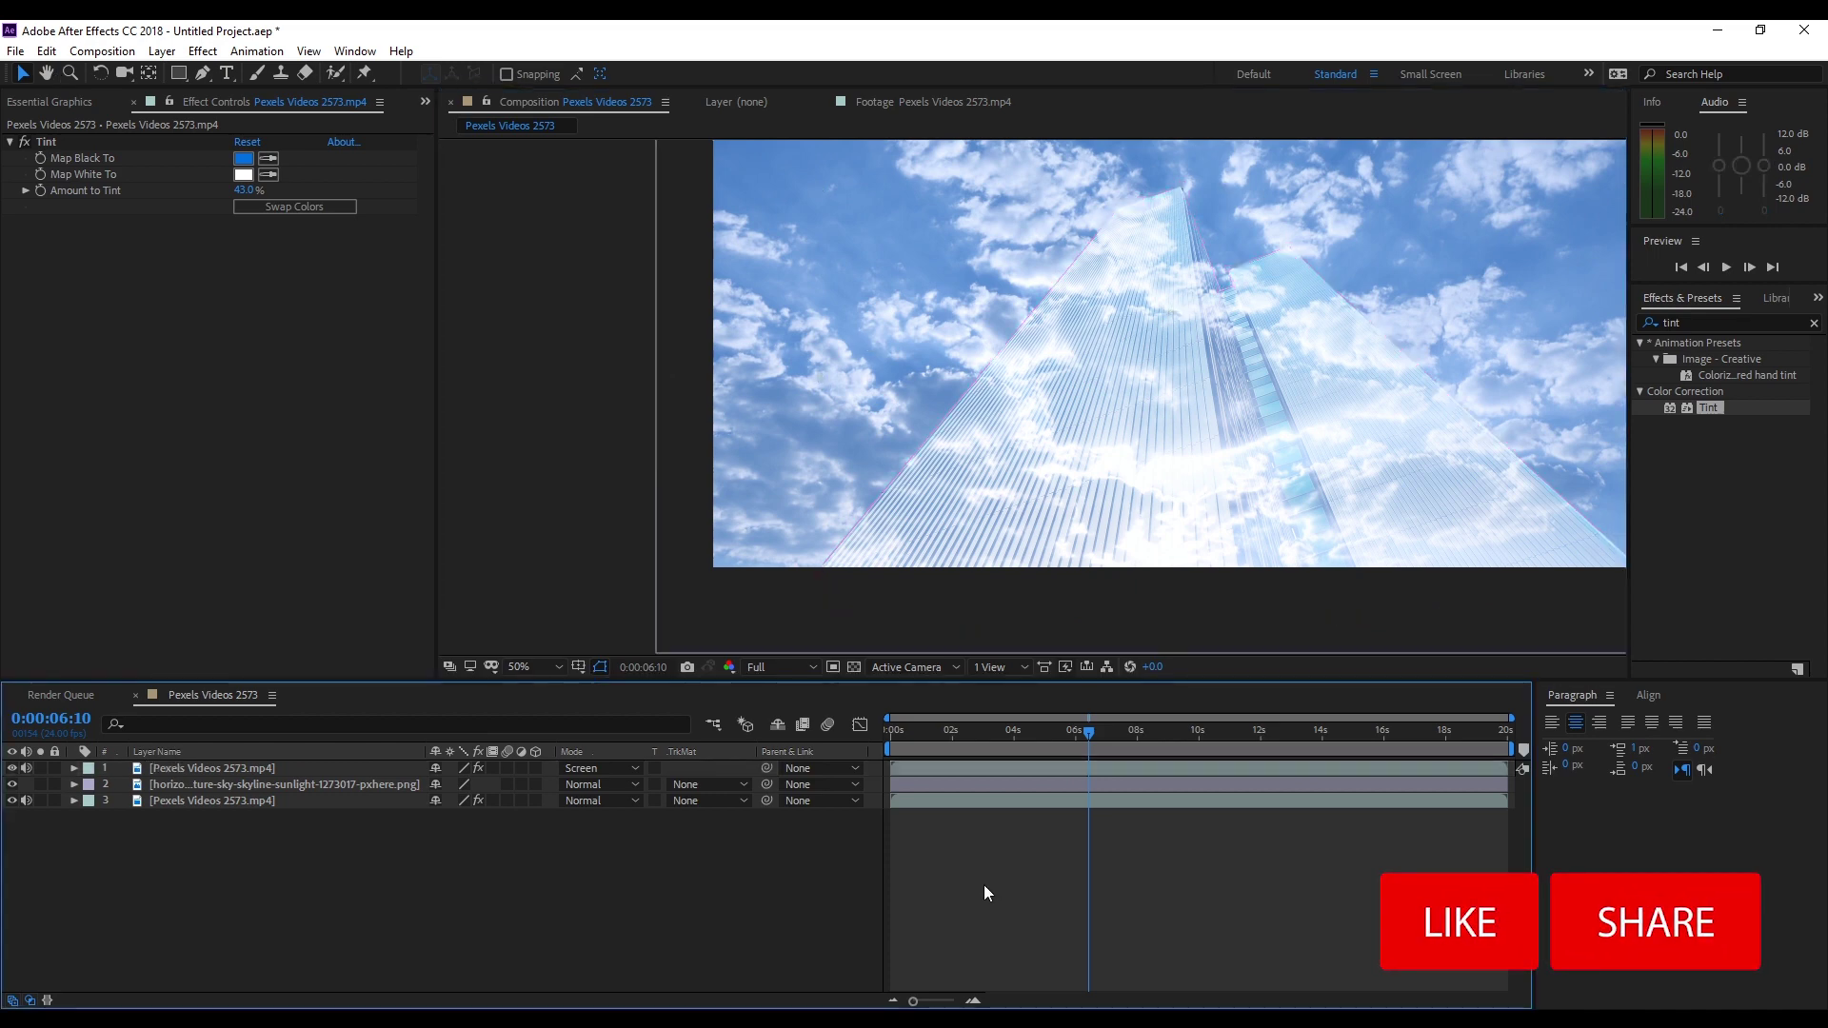
pyautogui.click(982, 766)
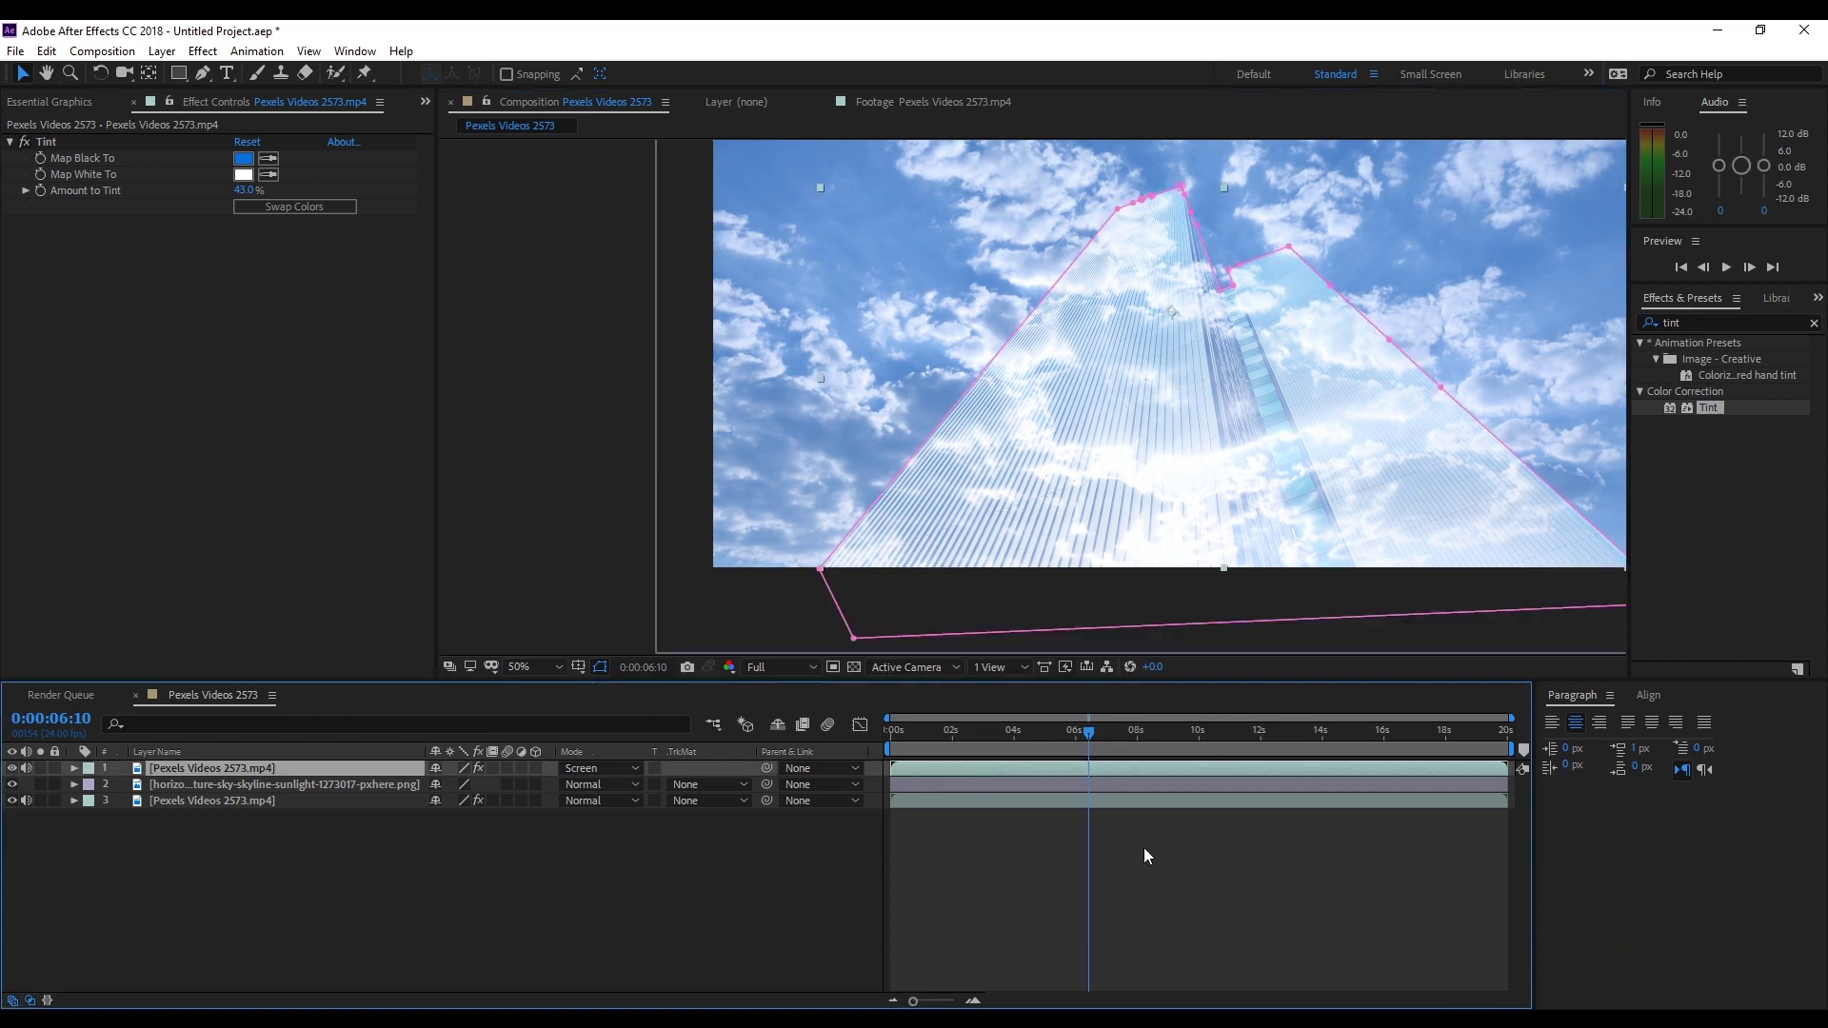
pyautogui.click(957, 842)
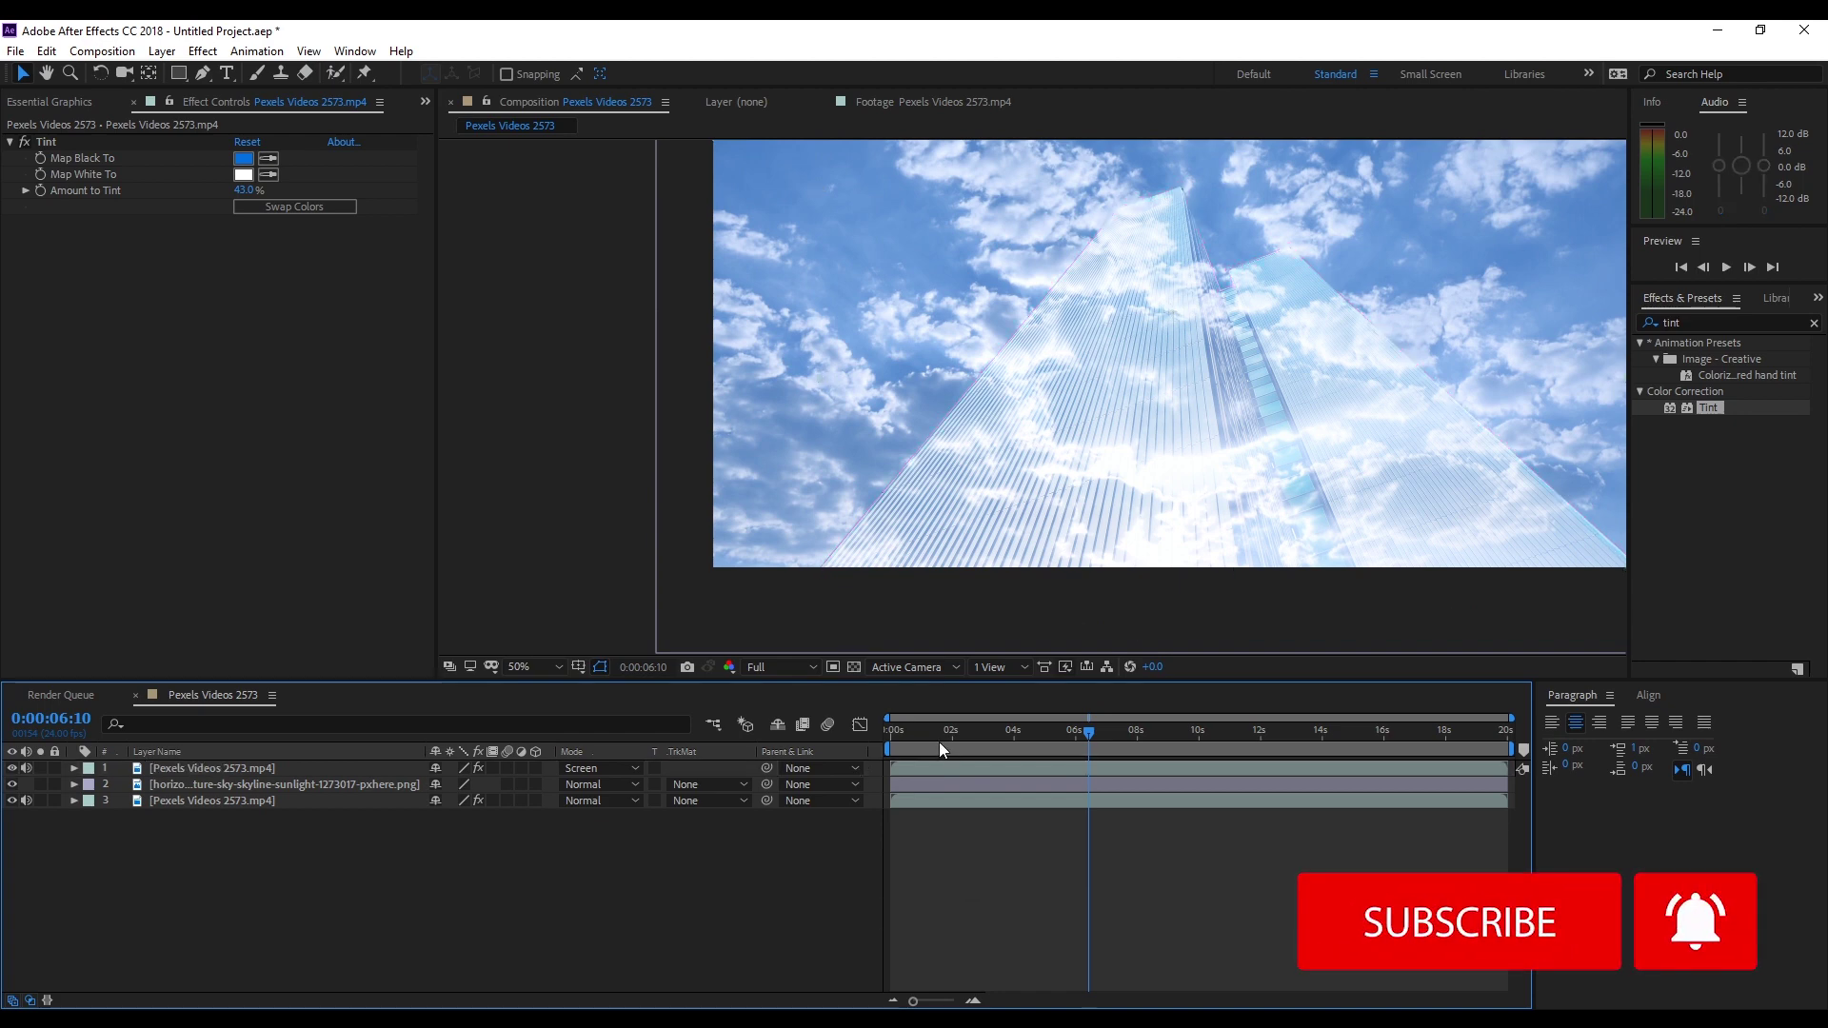
pyautogui.moveTo(940, 749); pyautogui.dragTo(1048, 740)
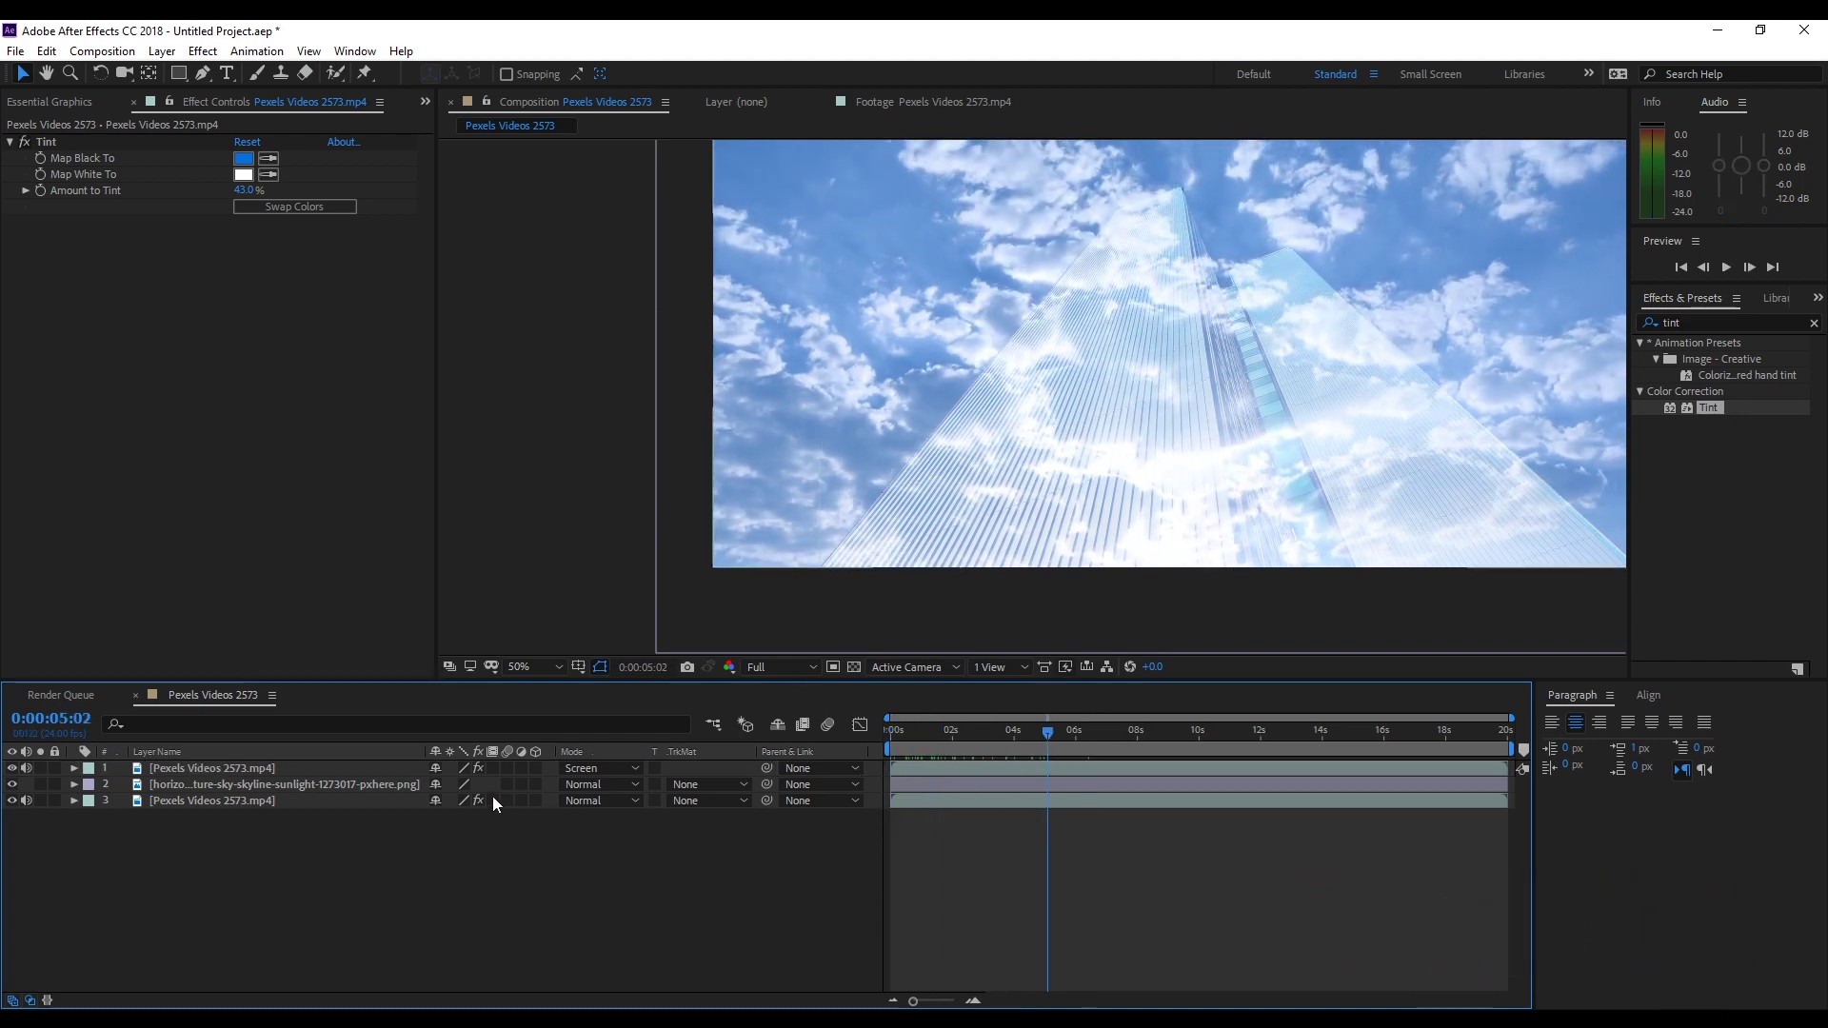
pyautogui.click(981, 767)
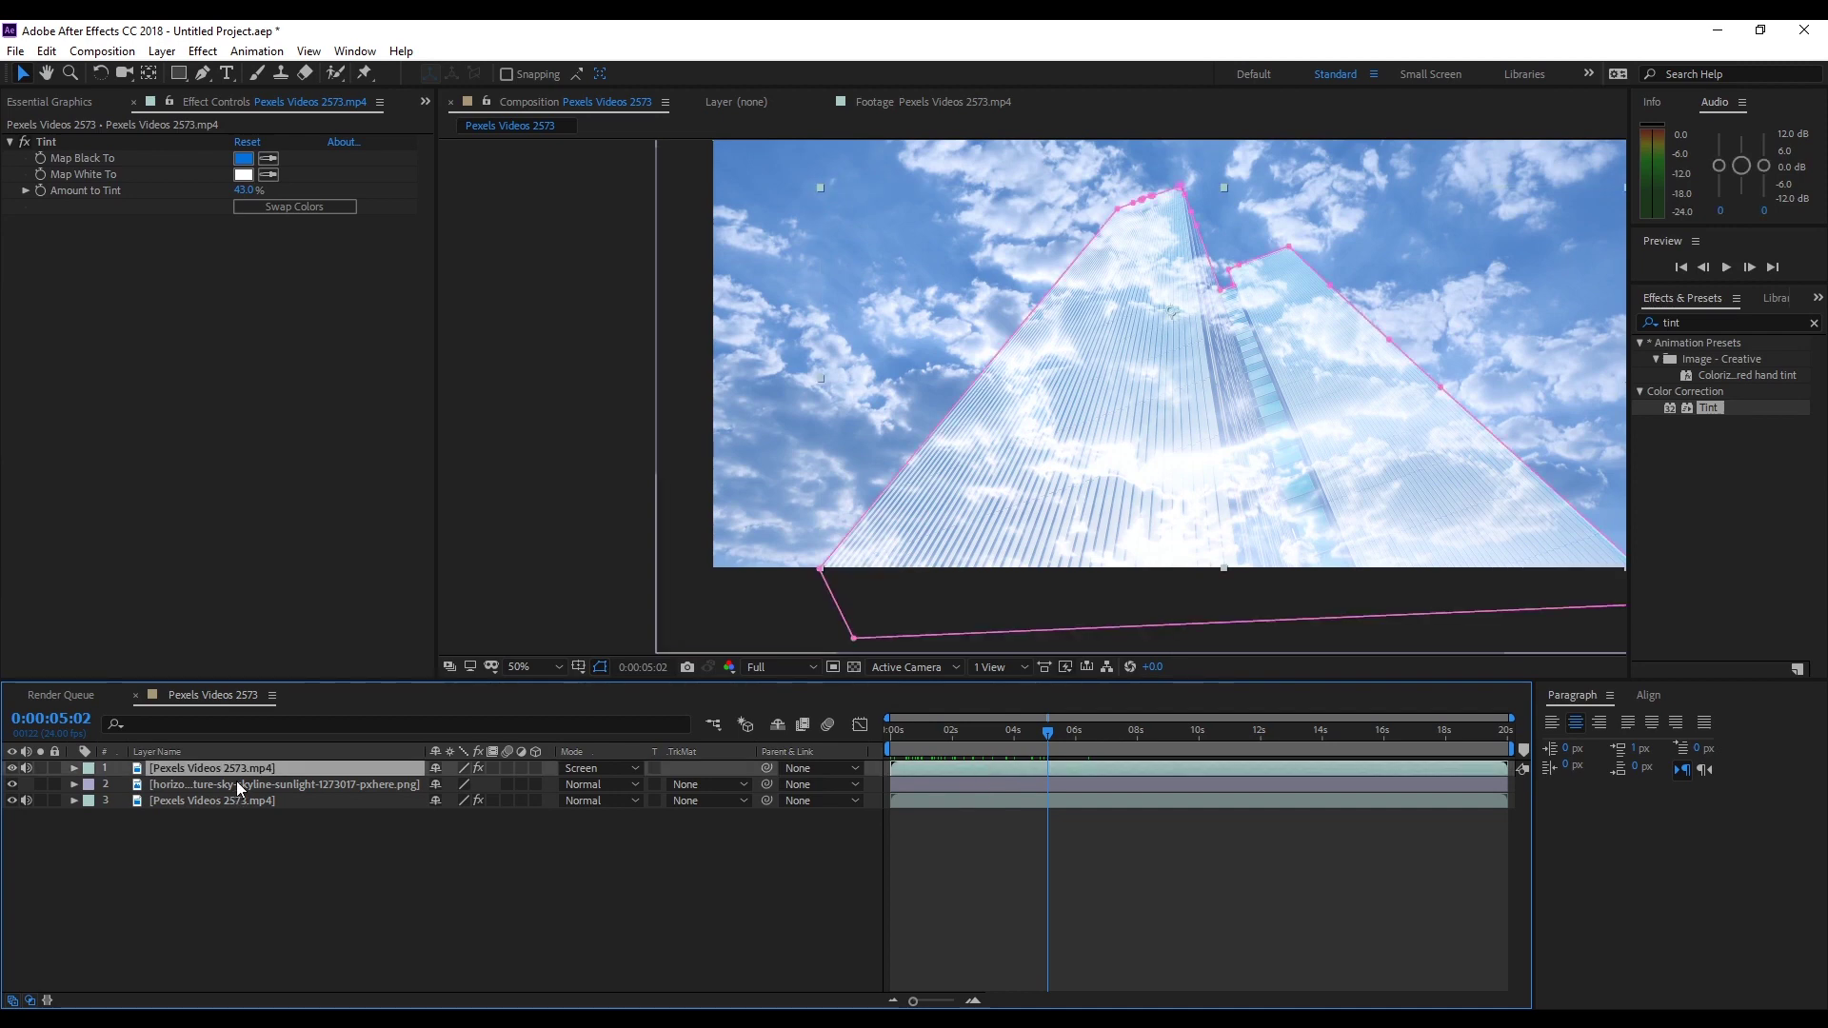
# Reveal the top layer's Opacity and lower it to 36%
pyautogui.press('t')
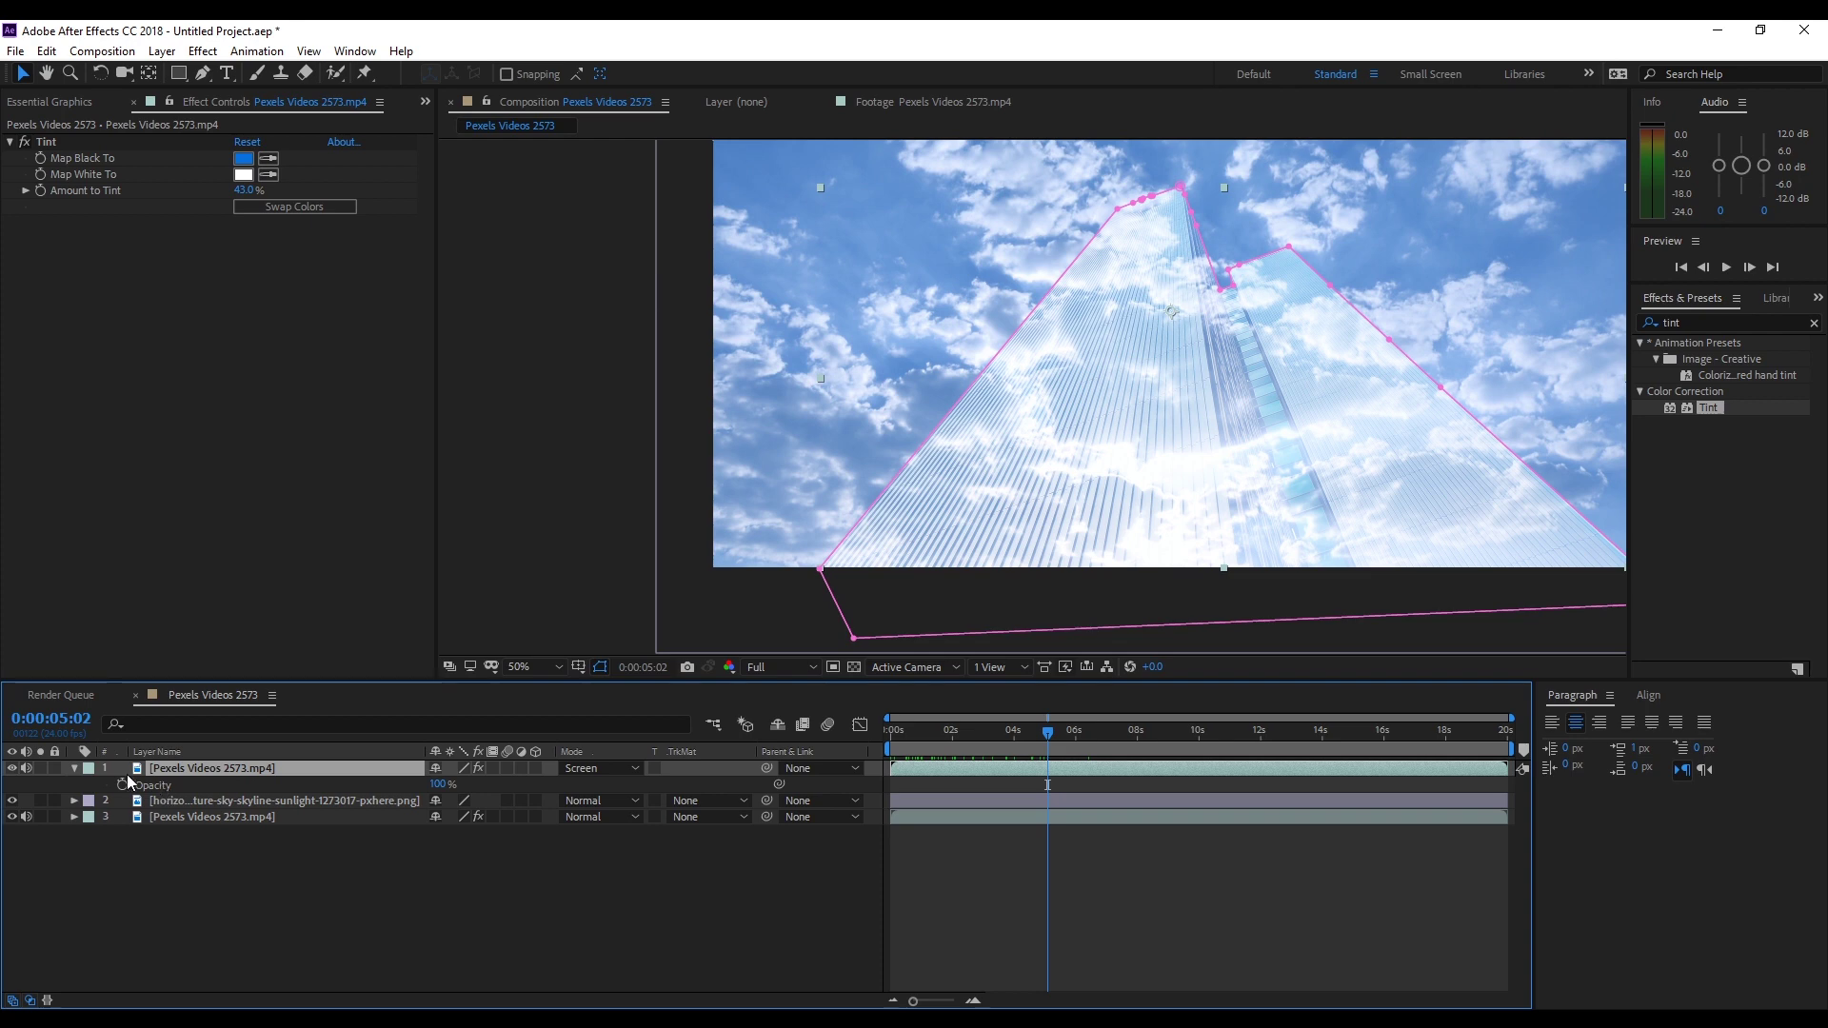
pyautogui.click(74, 769)
pyautogui.click(75, 770)
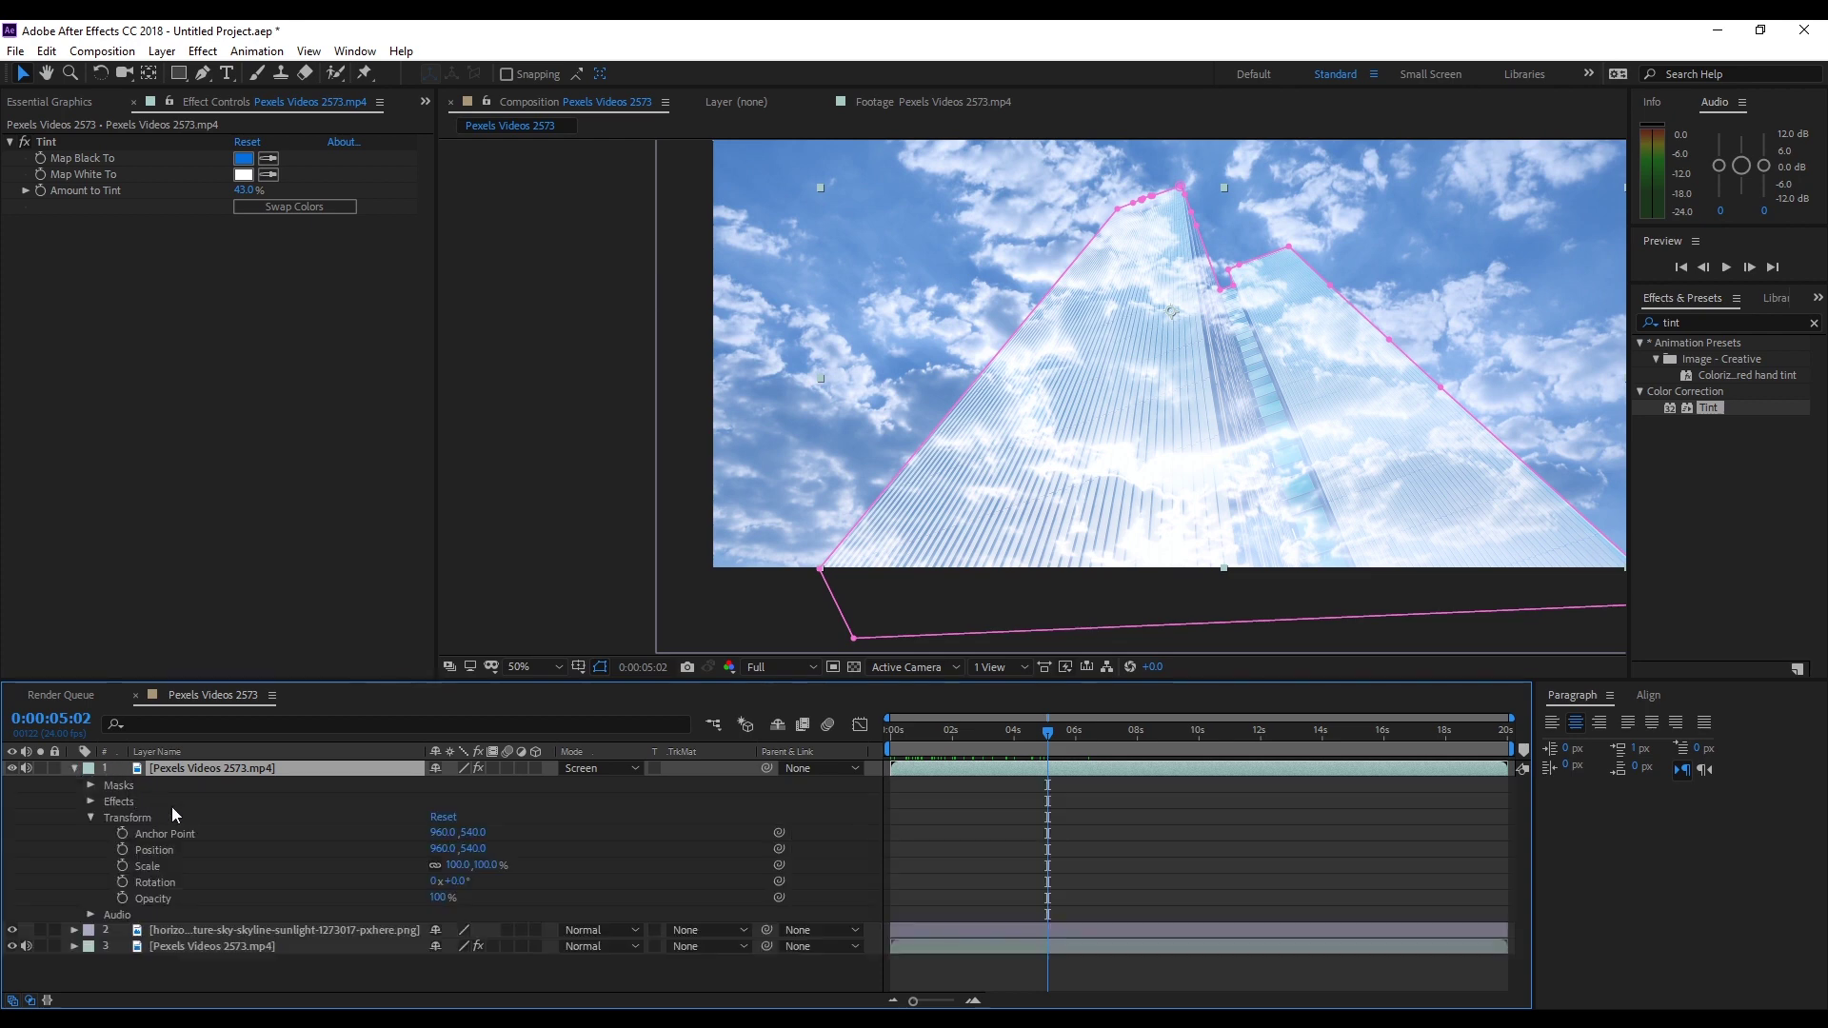
pyautogui.click(91, 817)
pyautogui.click(90, 819)
pyautogui.press('t')
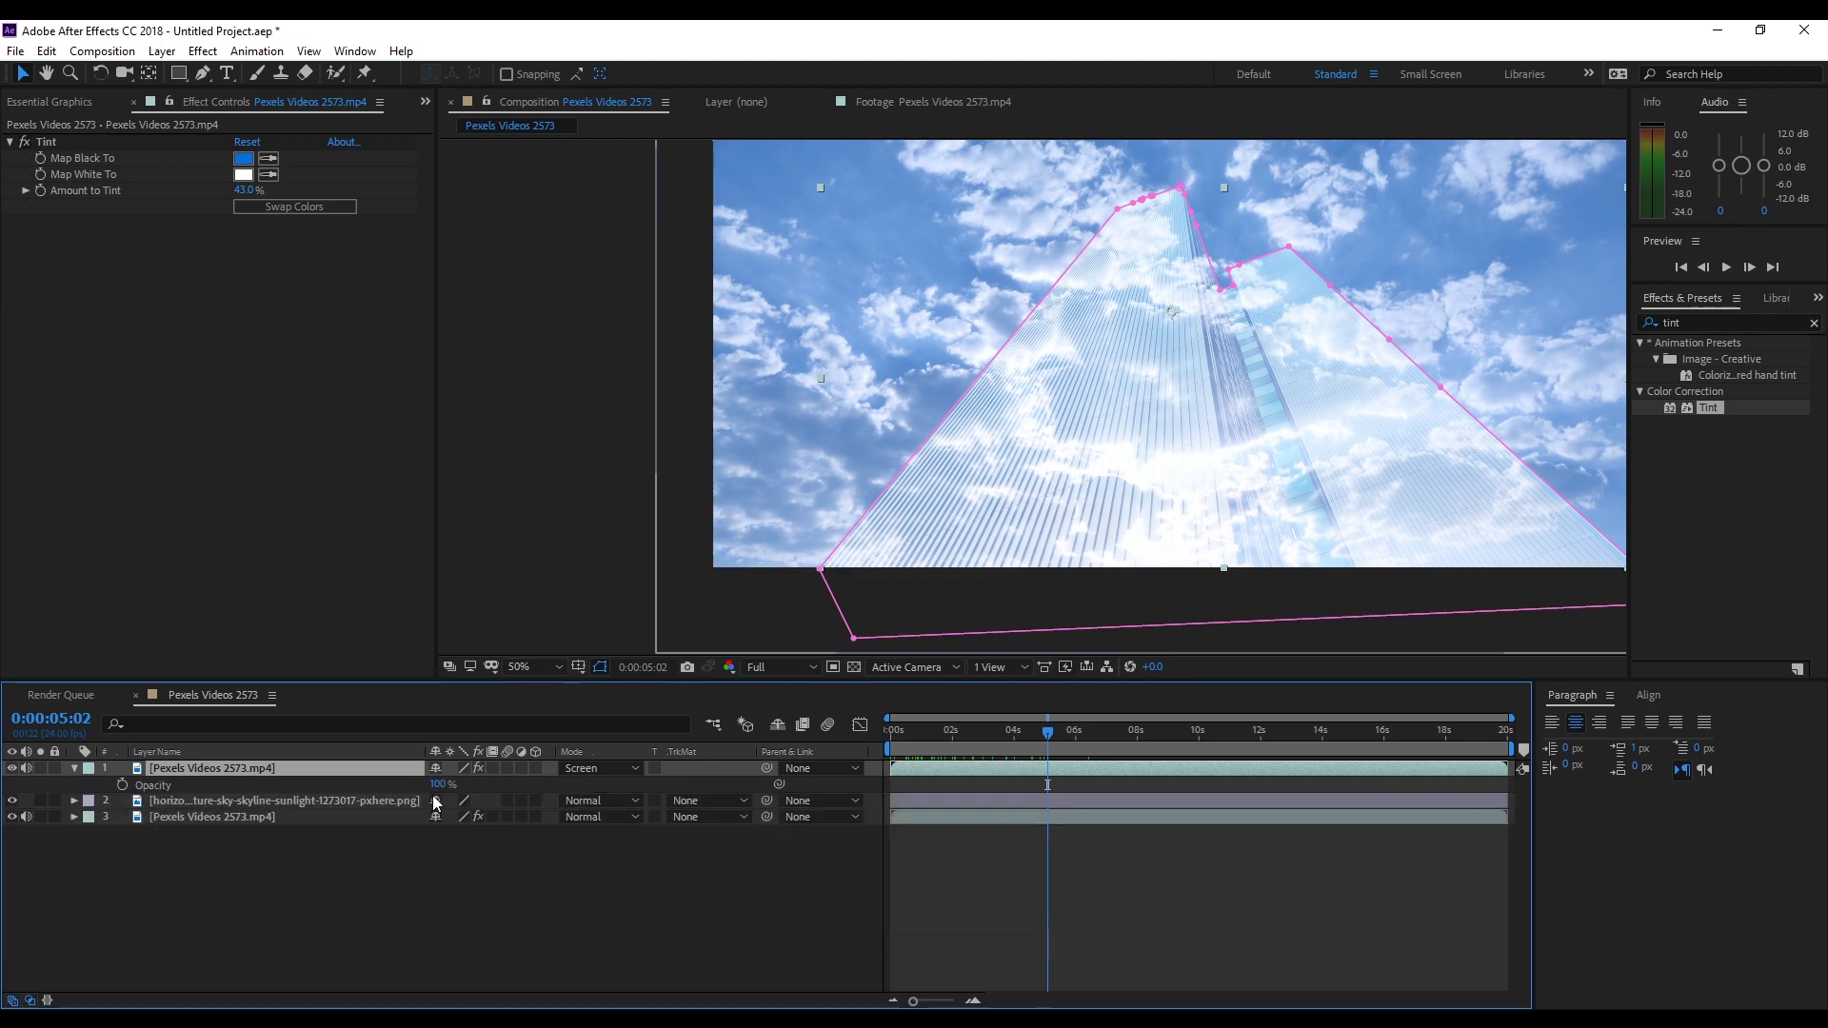
pyautogui.moveTo(439, 785); pyautogui.dragTo(377, 792)
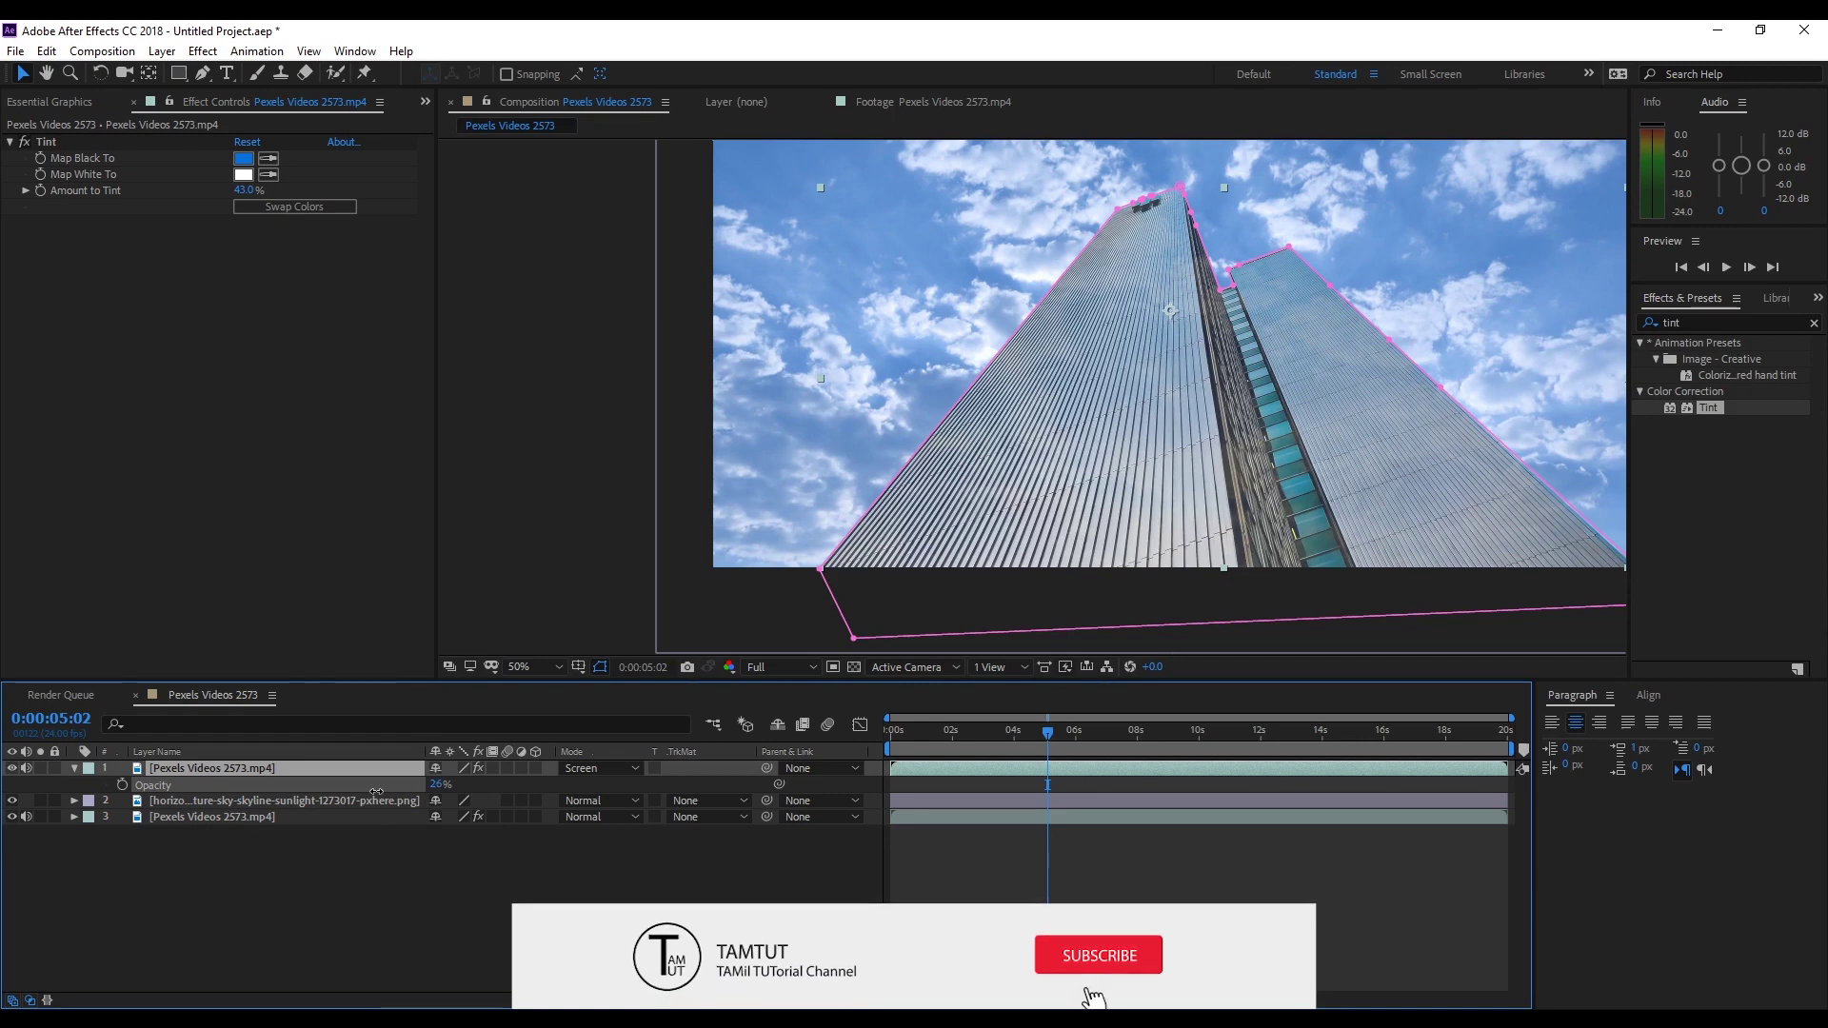
# Preview the composite and drop the overlay's opacity further to 5%
pyautogui.click(937, 731)
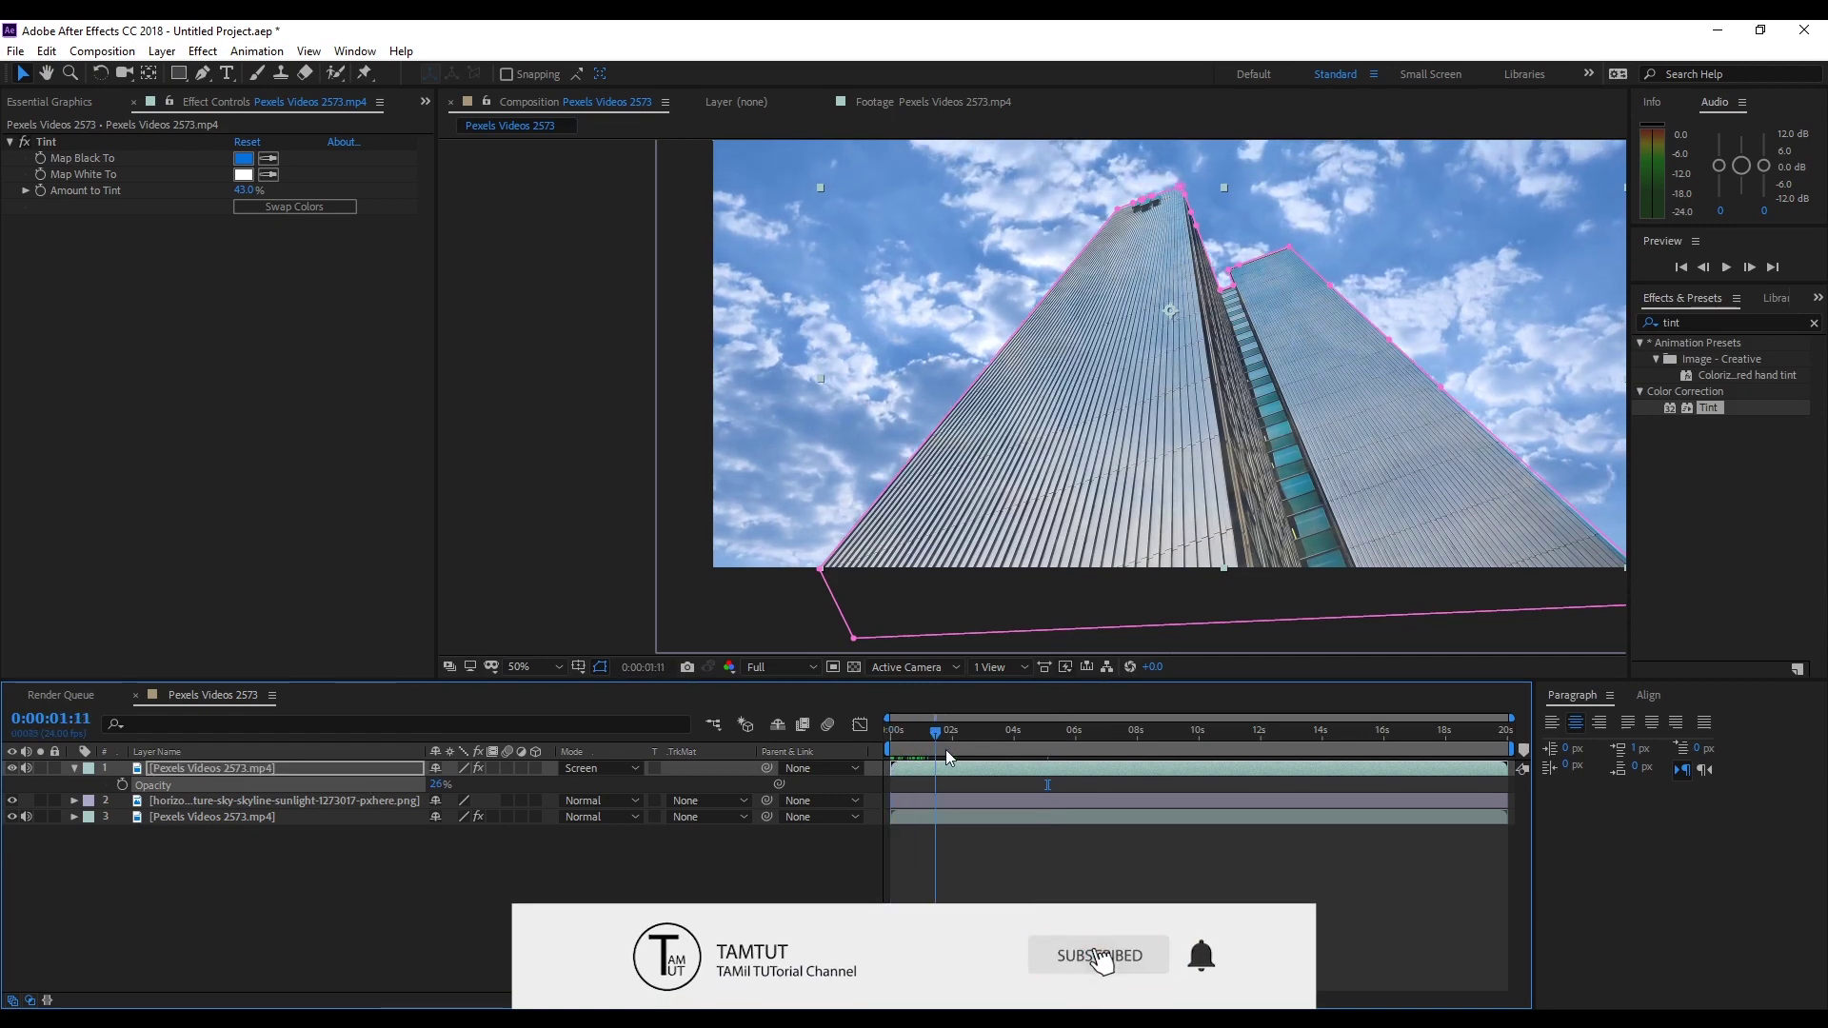
pyautogui.moveTo(945, 751)
pyautogui.mouseDown()
pyautogui.moveTo(1304, 750)
pyautogui.moveTo(933, 762)
pyautogui.mouseUp()
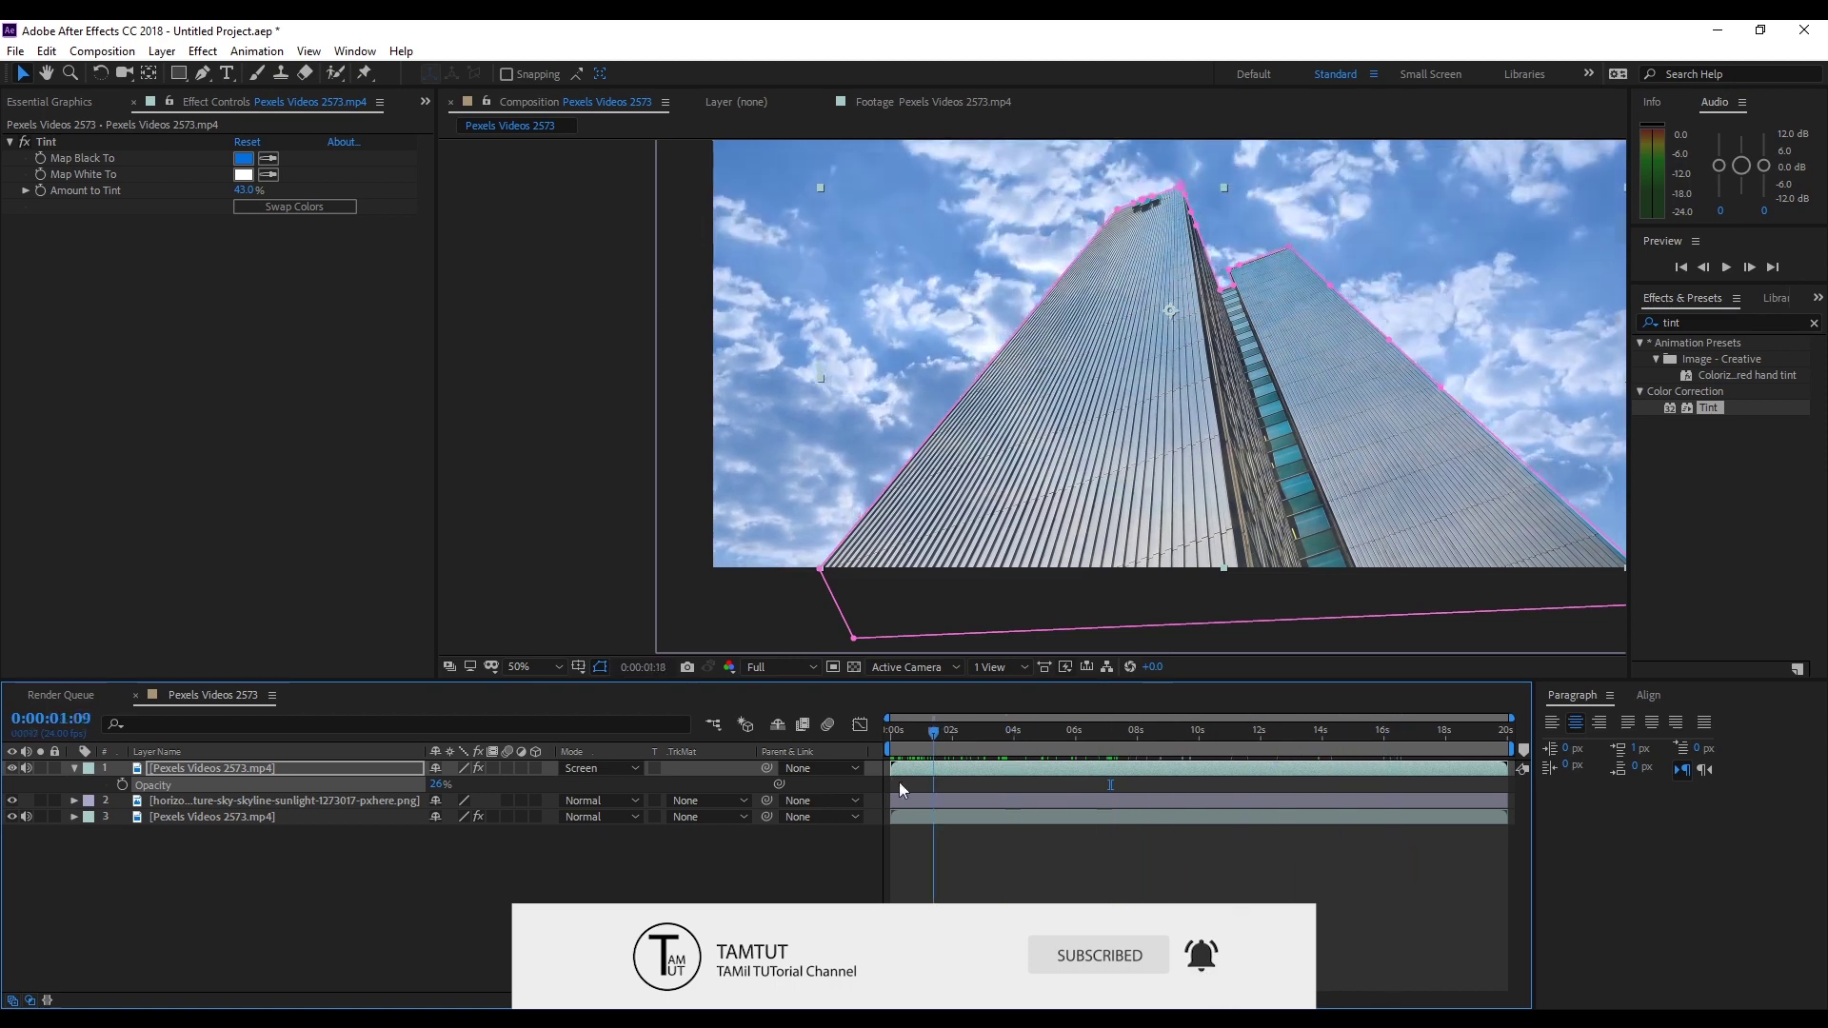
pyautogui.press('space')
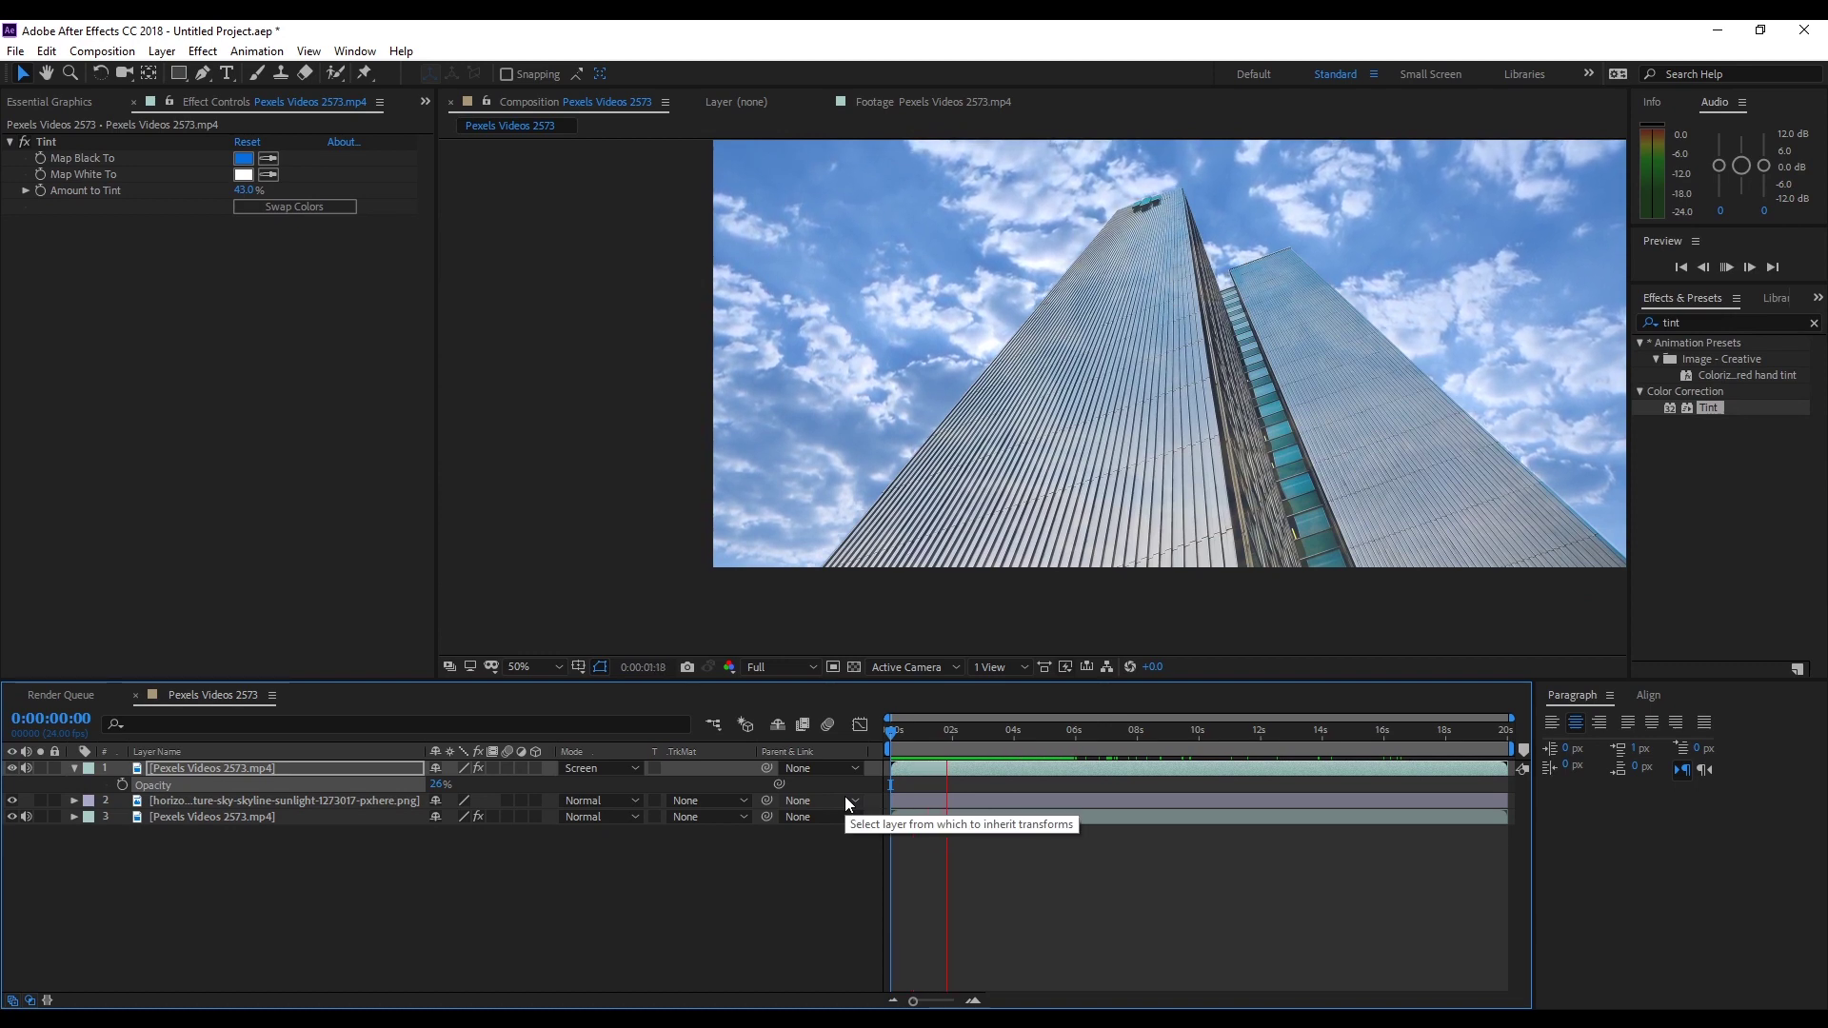
pyautogui.press('space')
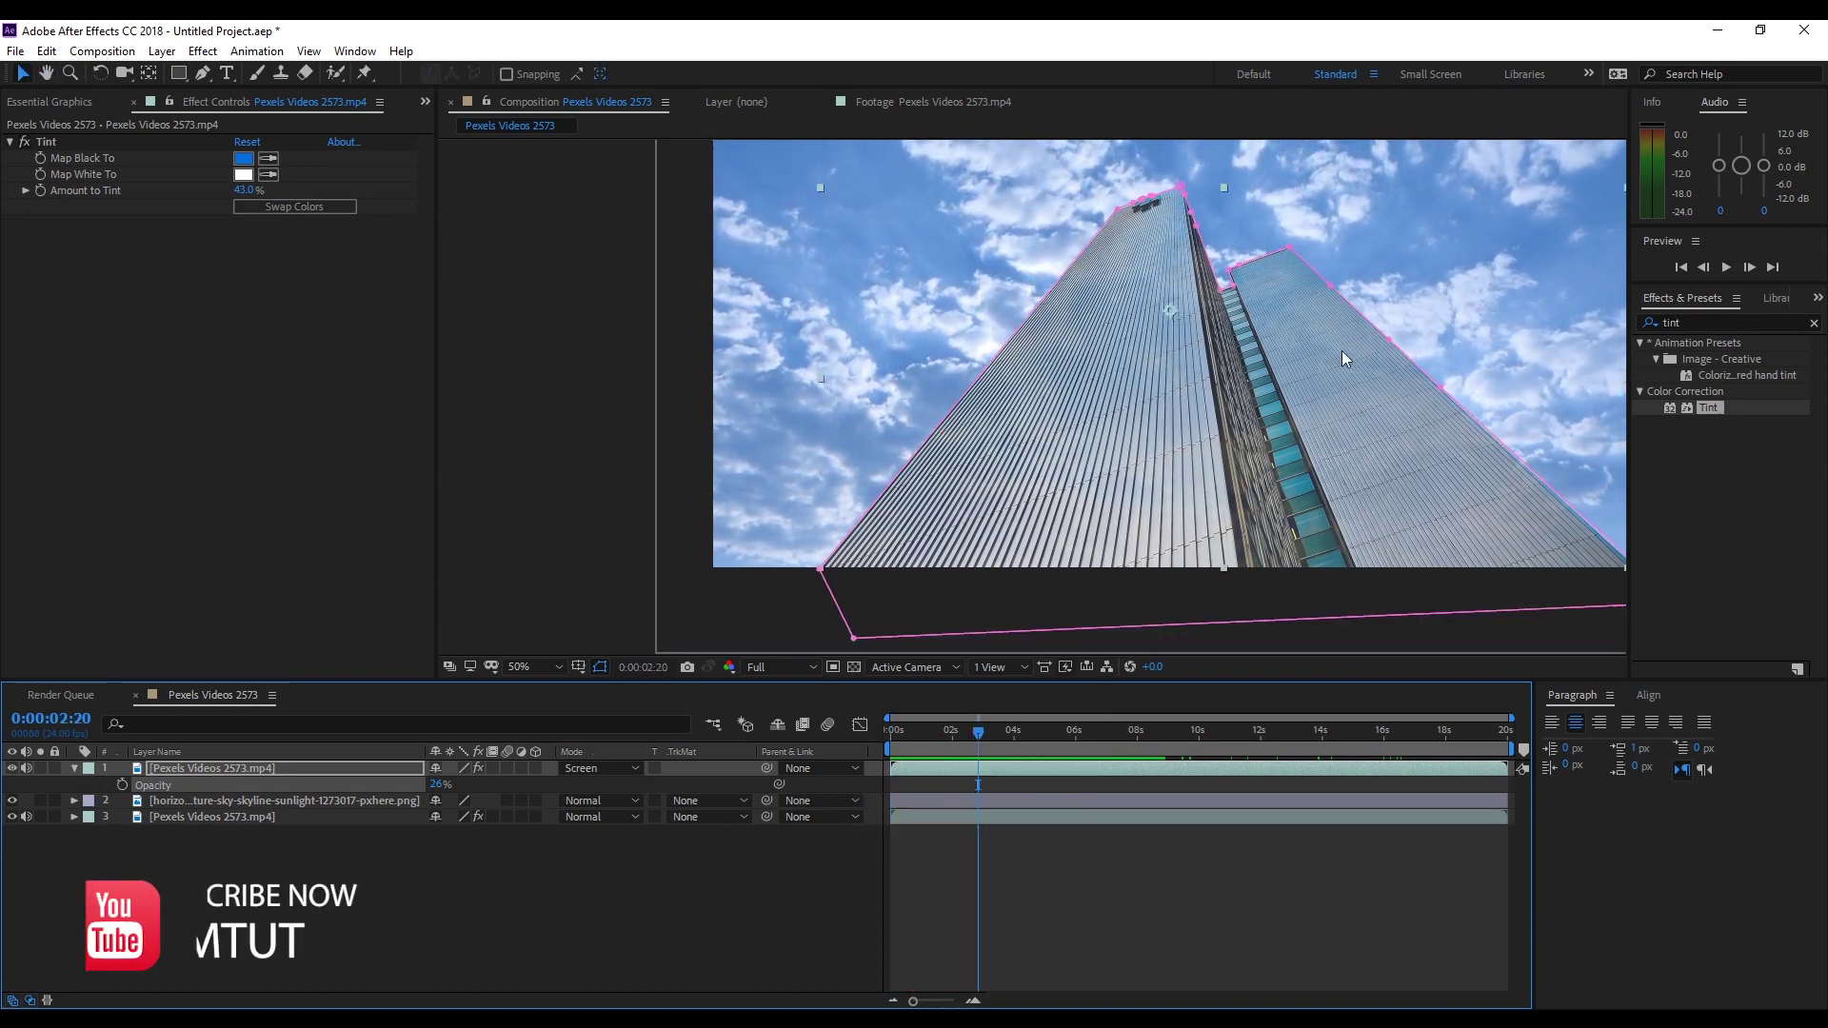
pyautogui.moveTo(441, 787); pyautogui.dragTo(425, 787)
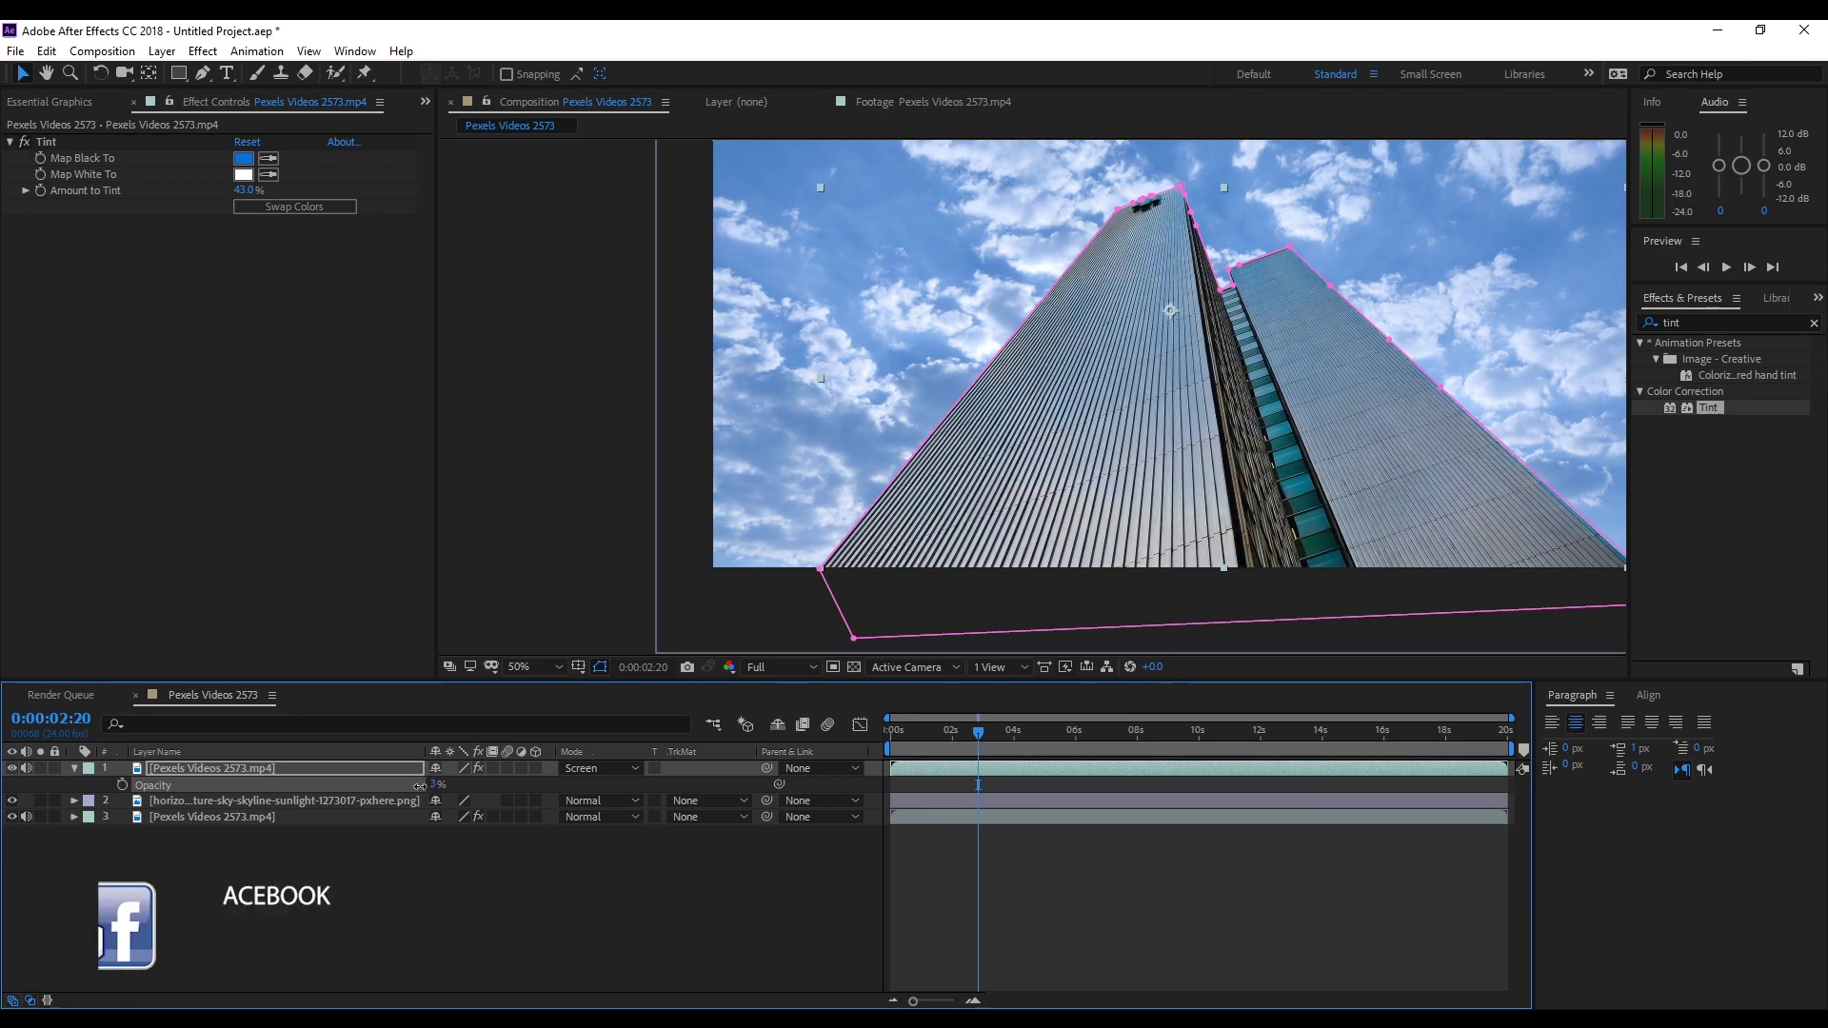
pyautogui.moveTo(980, 738); pyautogui.dragTo(1328, 745)
# Play the composite from the start, then deselect the overlay layer to view the clean result
pyautogui.press('space')
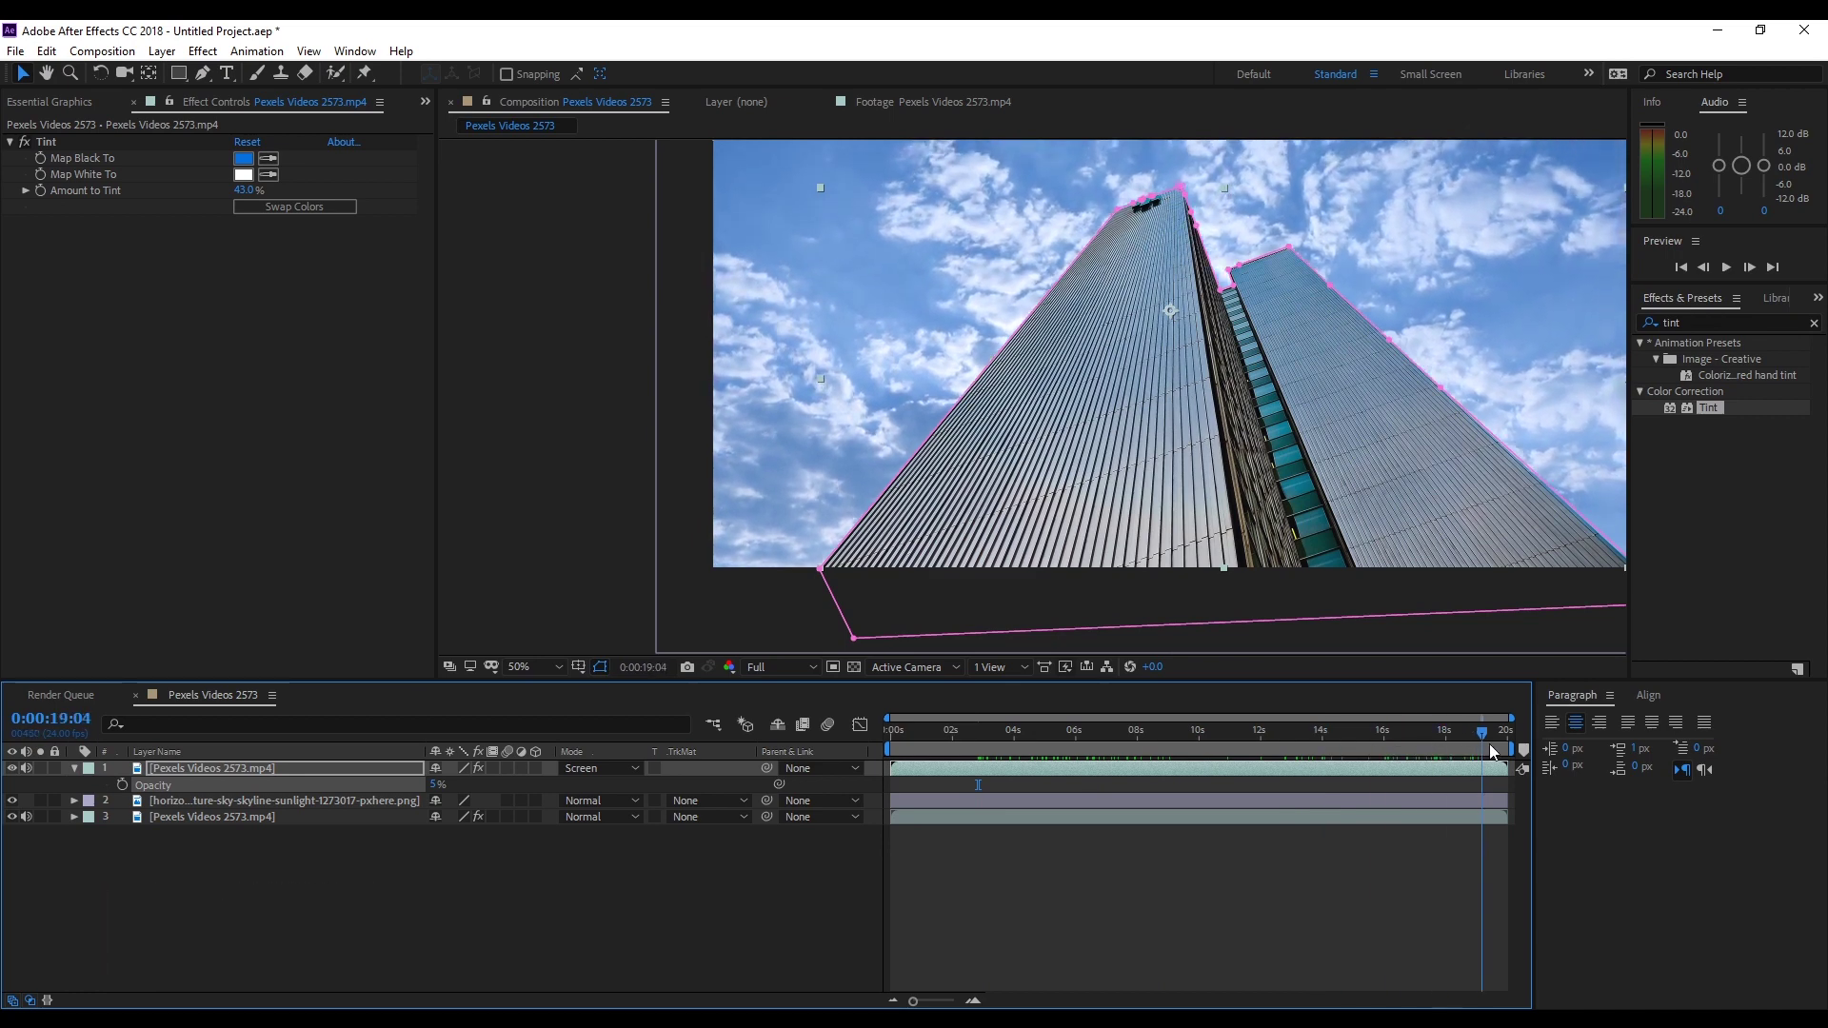
pyautogui.press('Home')
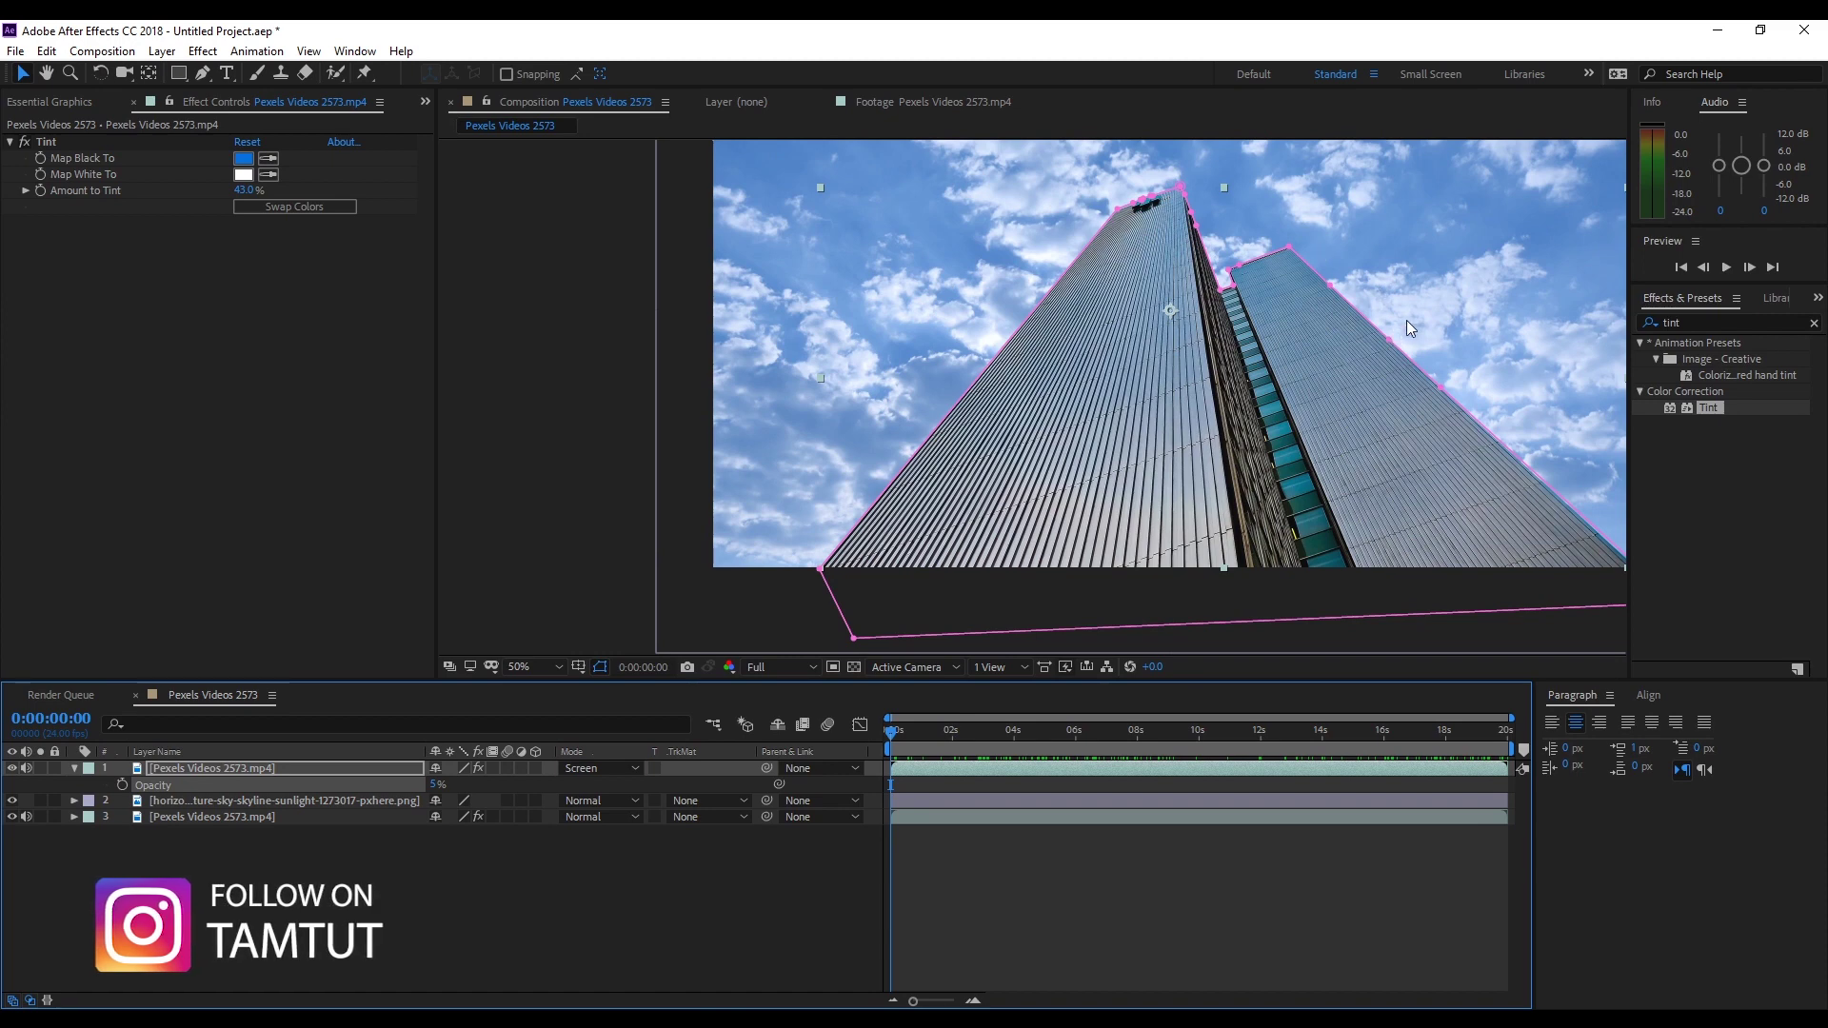
pyautogui.click(980, 918)
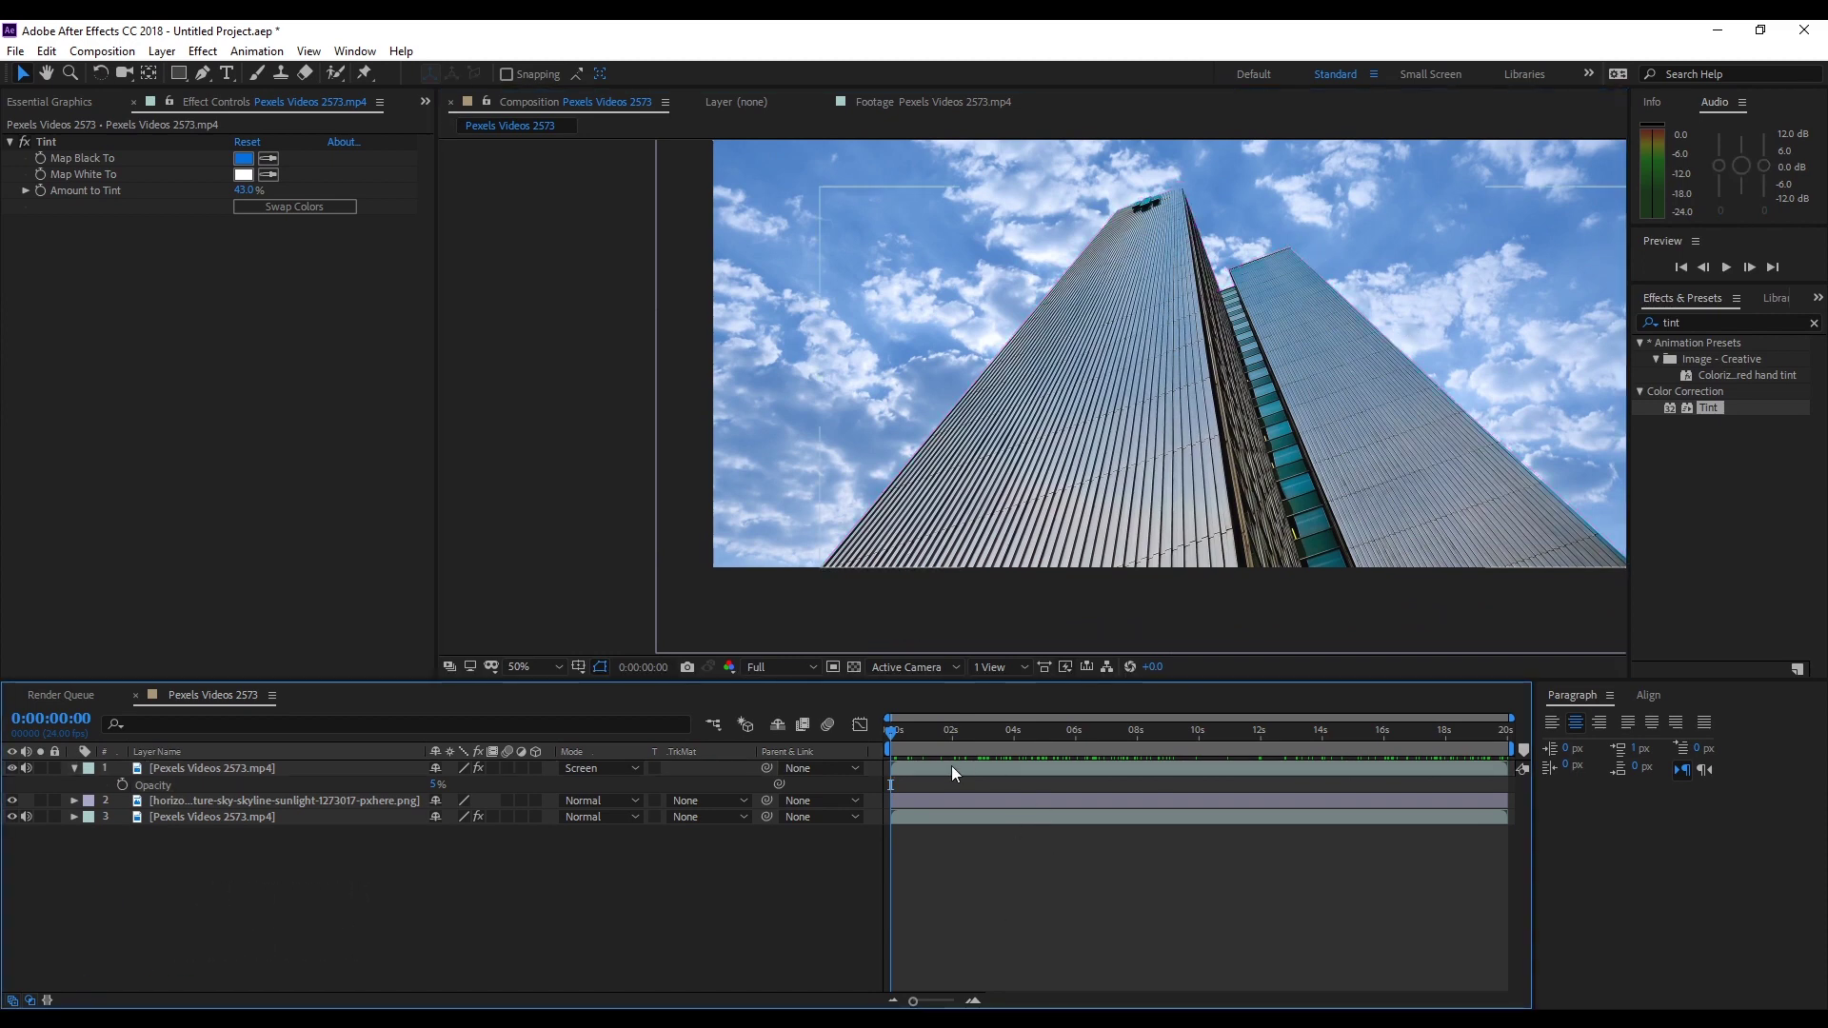